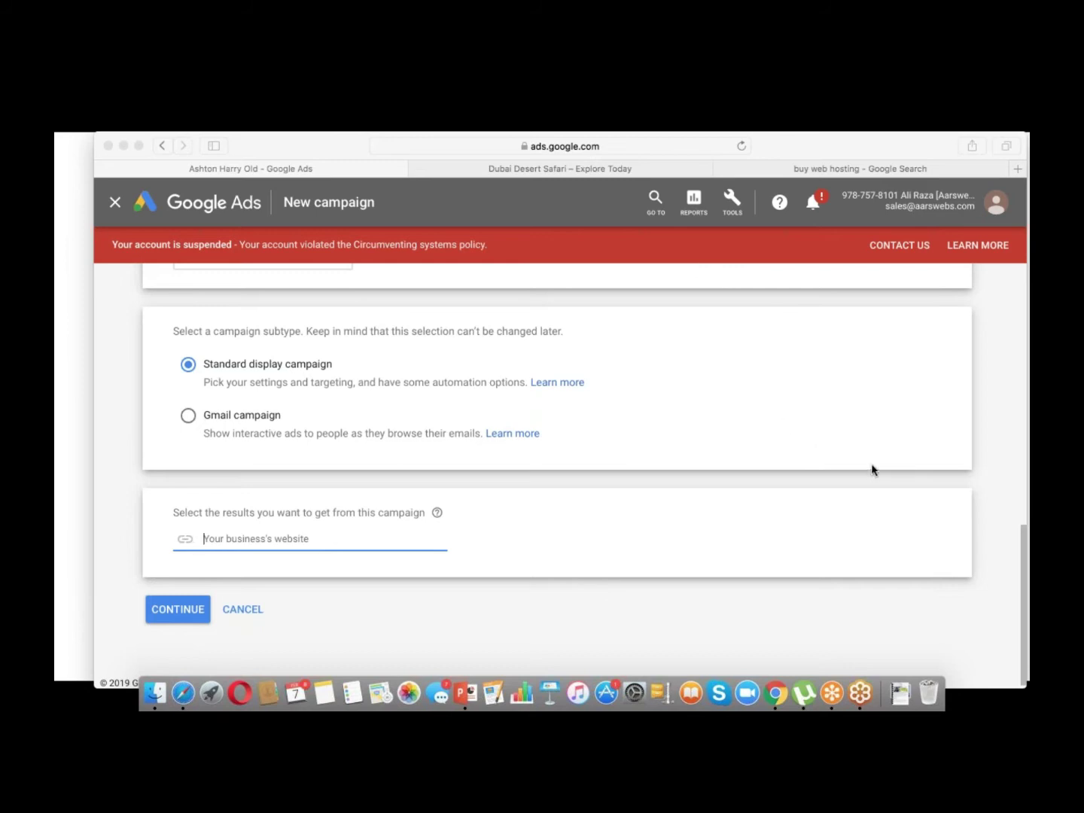
left_click(599, 174)
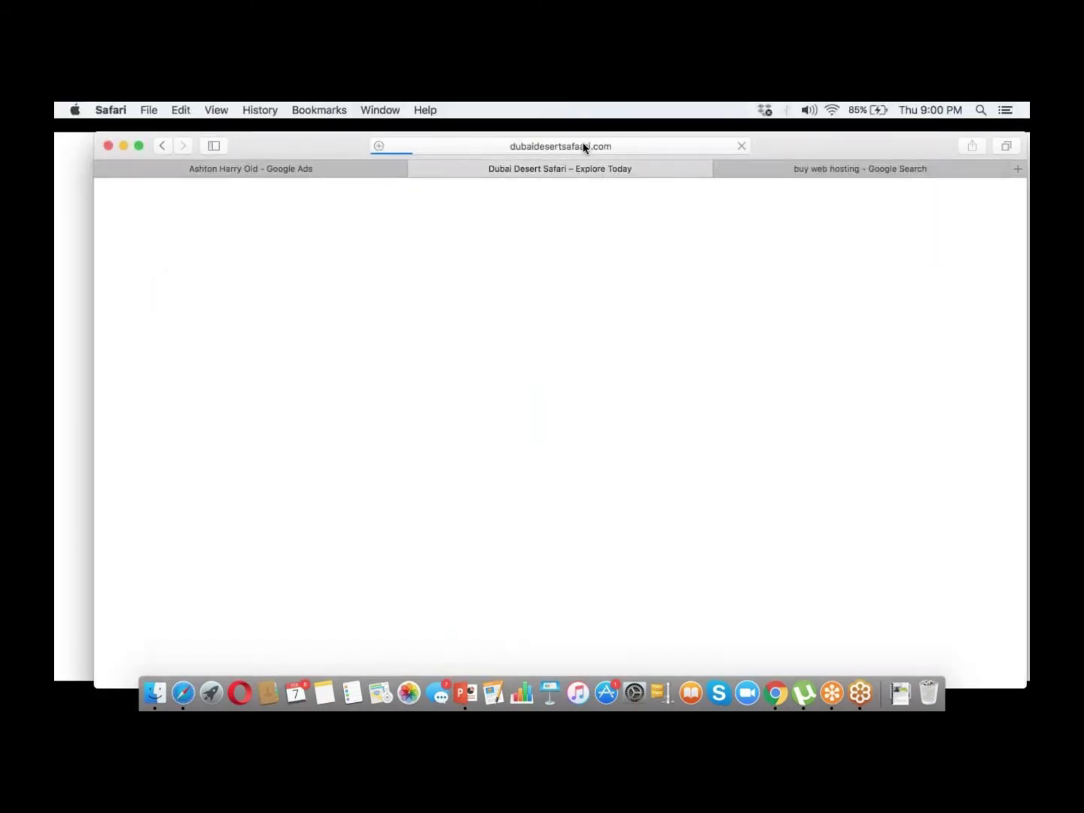
left_click(583, 146)
left_click(478, 155)
left_click(527, 146)
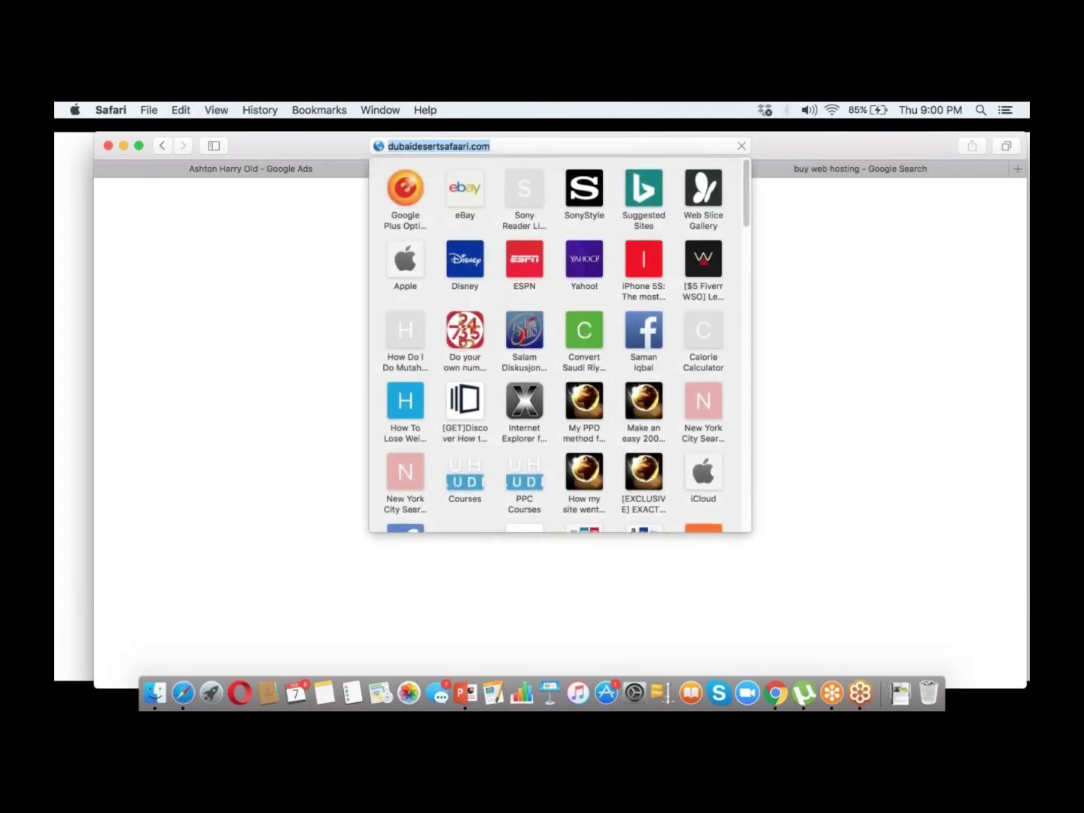
key("super+c")
left_click(251, 169)
left_click(259, 539)
key("super+a")
key("super+v")
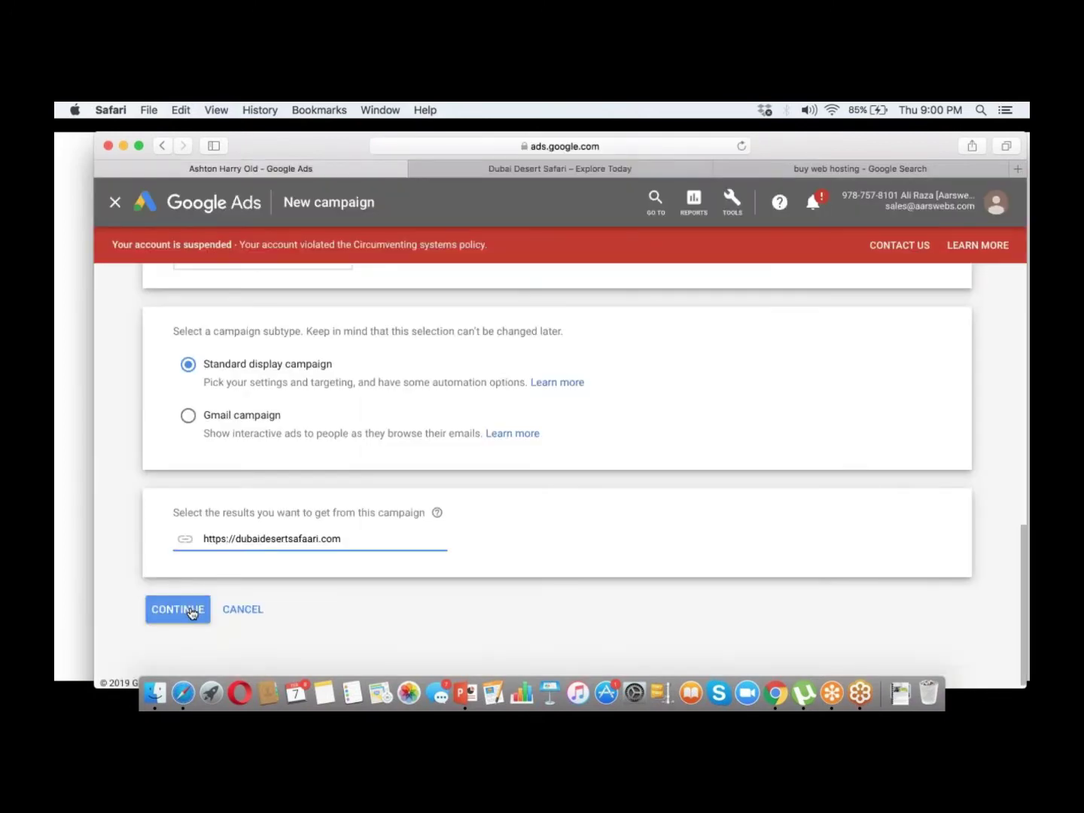
key("BackSpace")
key("BackSpace")
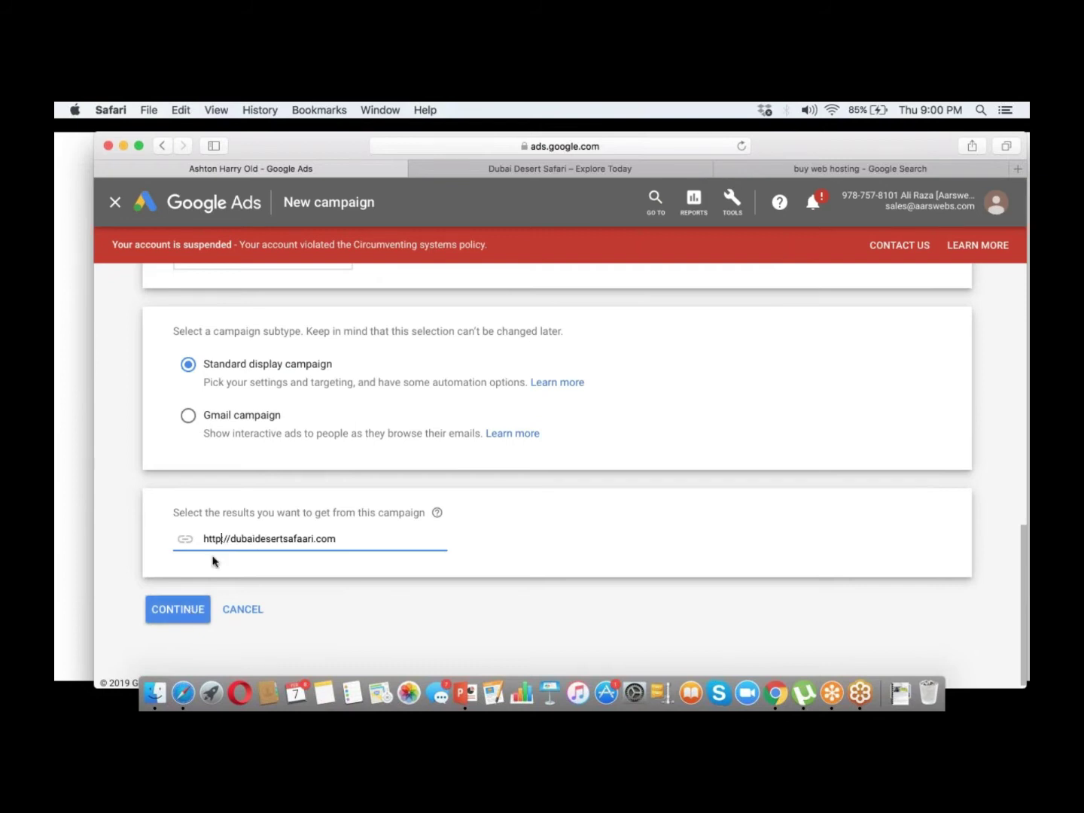
type(":")
left_click(469, 167)
left_click(343, 173)
left_click(186, 609)
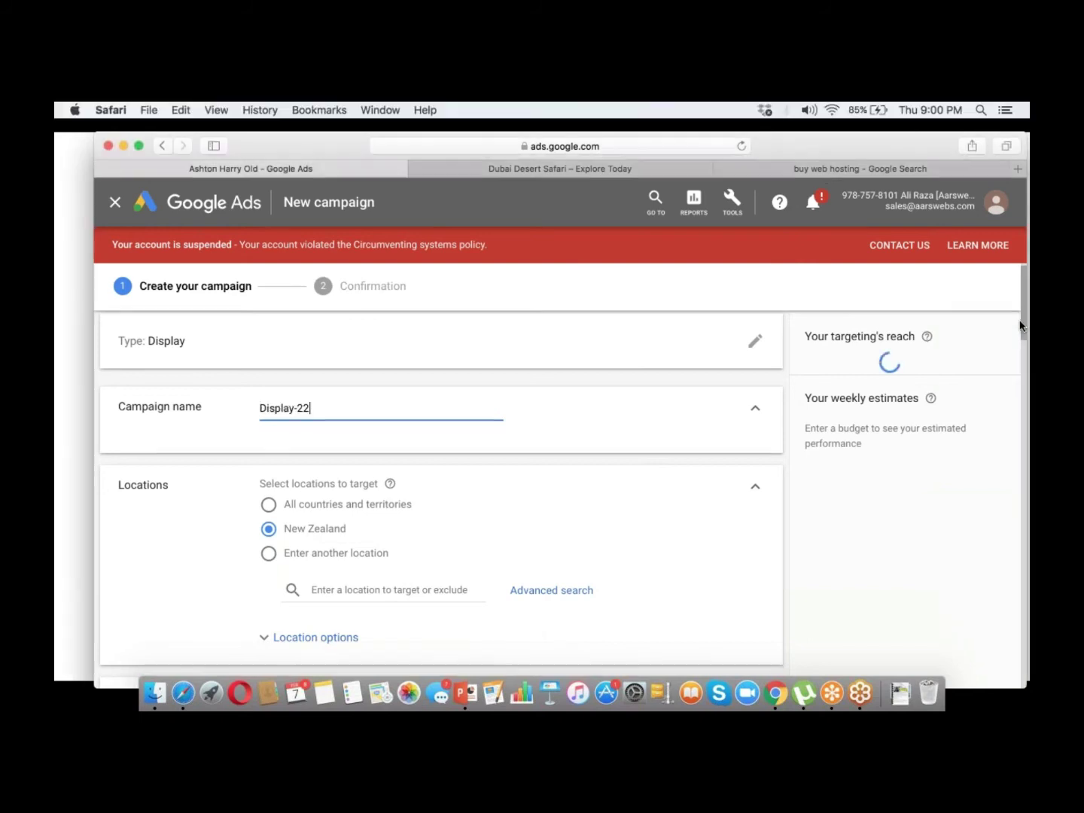
Edit the campaign name, replacing its last four characters with "yaa-a".
left_click_drag(1020, 321, 1023, 316)
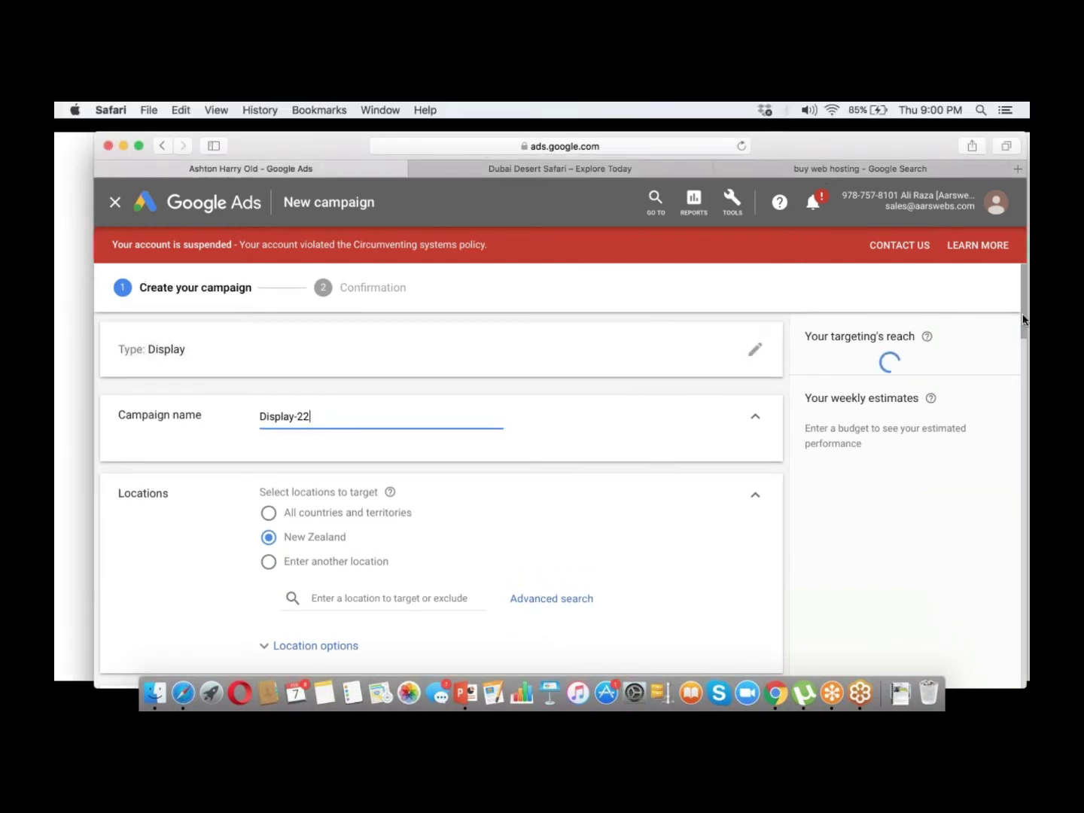
key("BackSpace")
key("BackSpace")
key("BackSpace")
key("BackSpace")
type("yaa-a")
Find Dubai in the location targeting and target the city Dubai, Dubai, United Arab Emirates.
left_click_drag(1022, 320, 1016, 354)
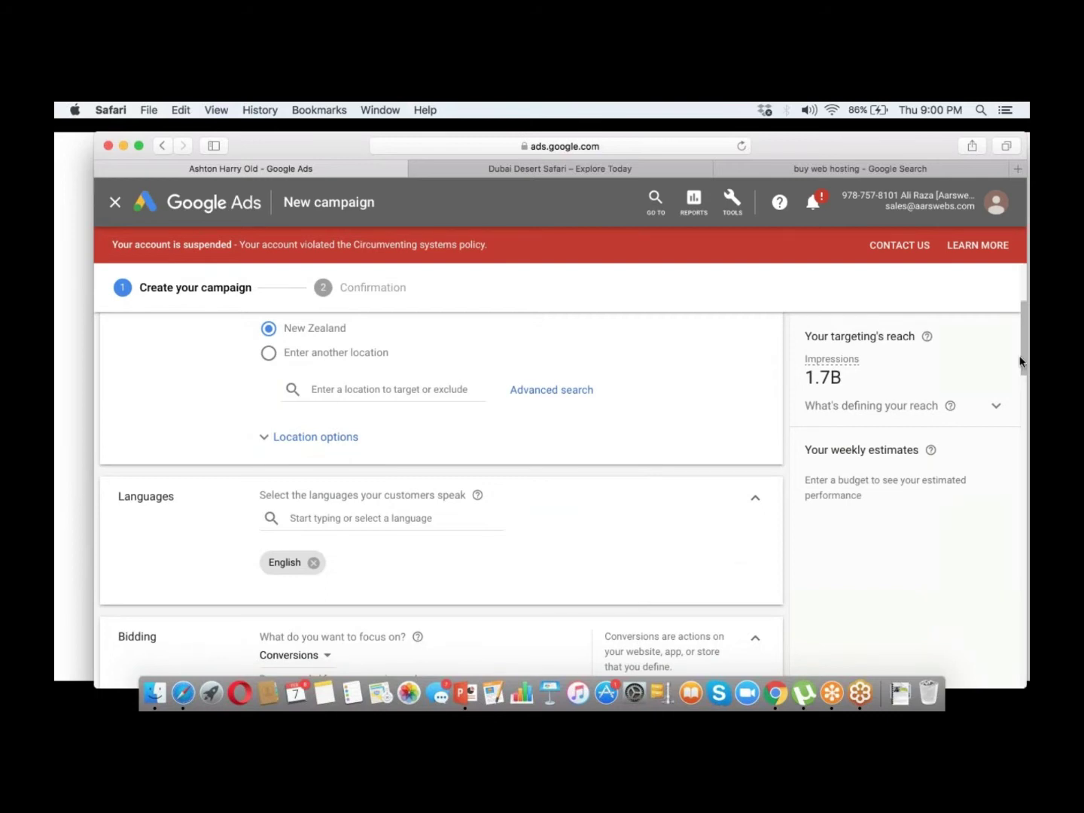
scroll(1021, 356, "up", 1)
scroll(1021, 353, "up", 3)
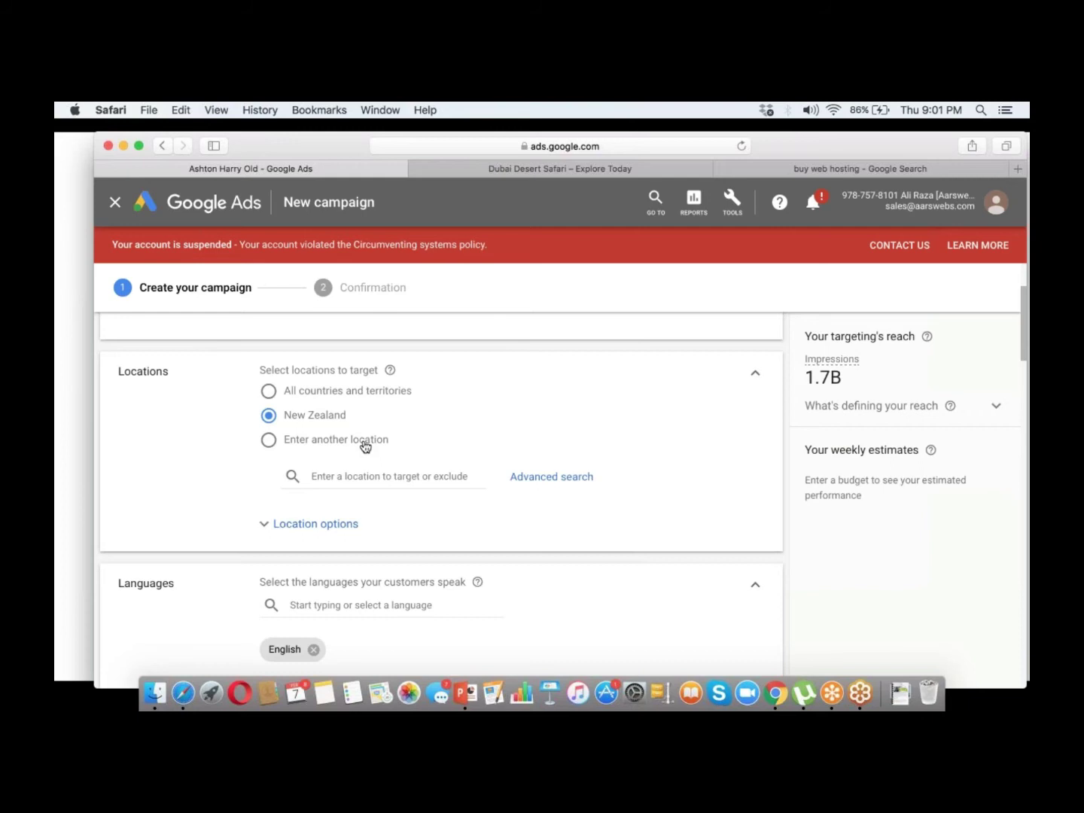
left_click(389, 473)
type("Dubai")
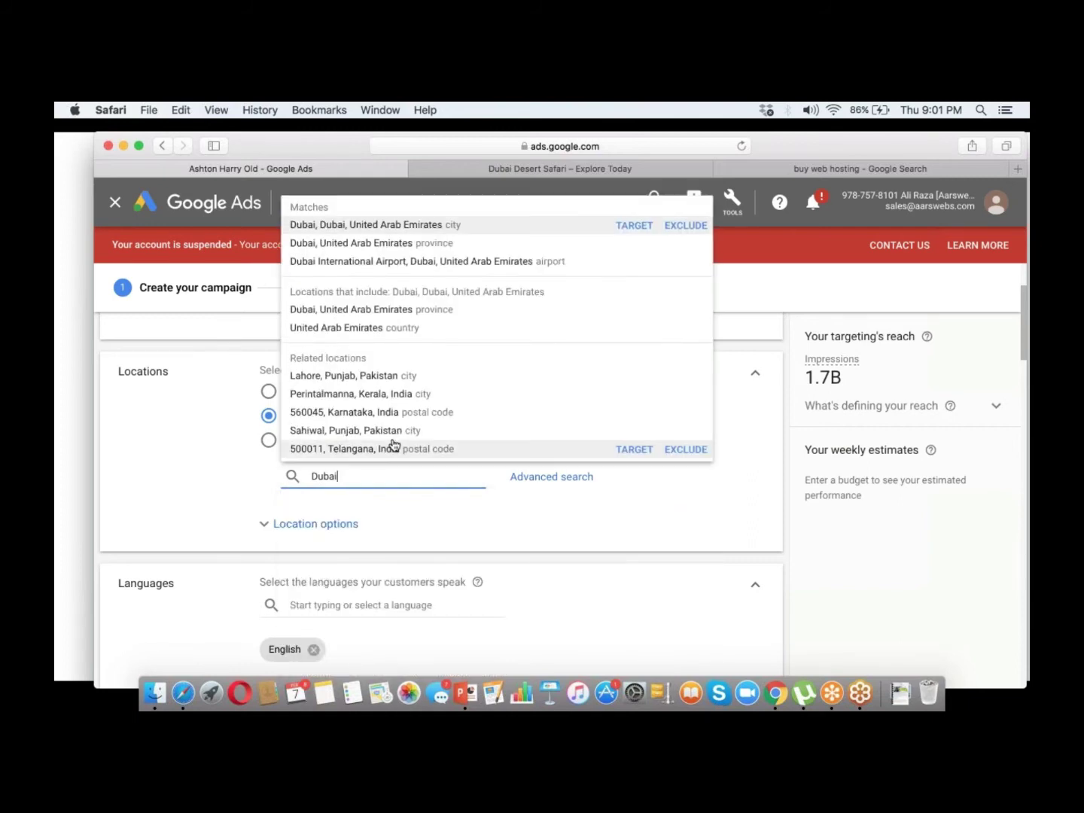
left_click(452, 225)
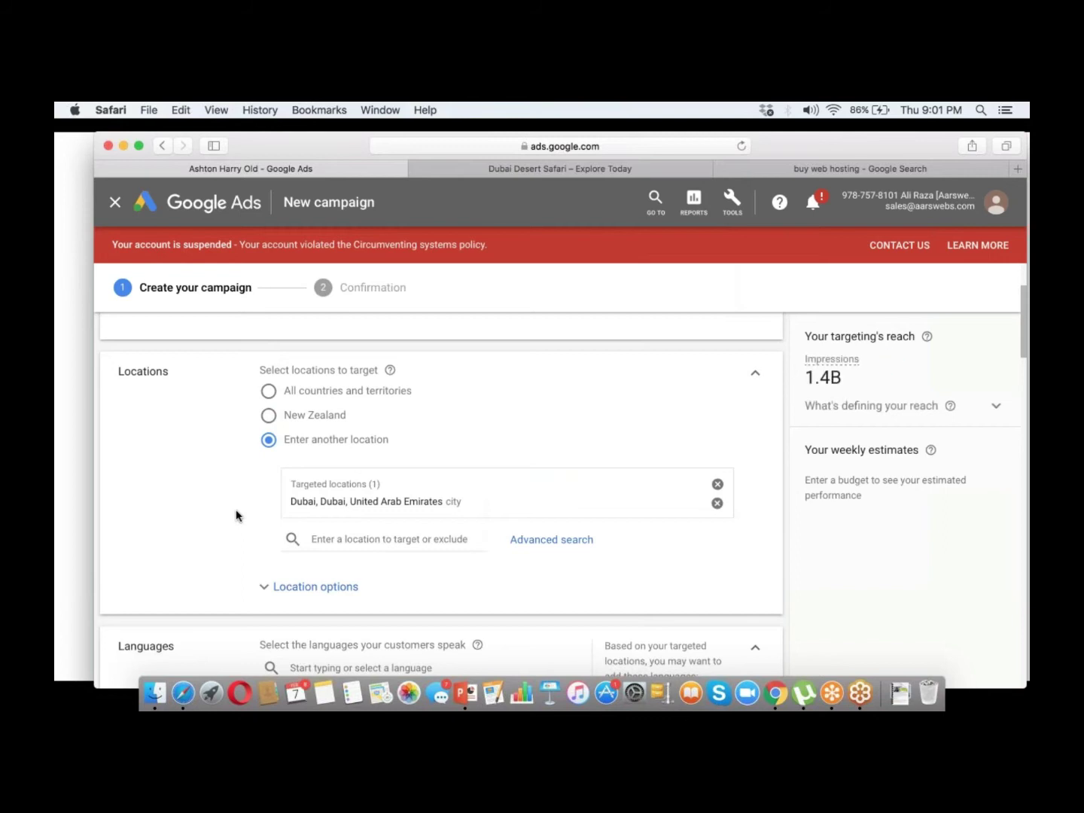
Open the advanced location search and switch it to radius targeting.
left_click(913, 160)
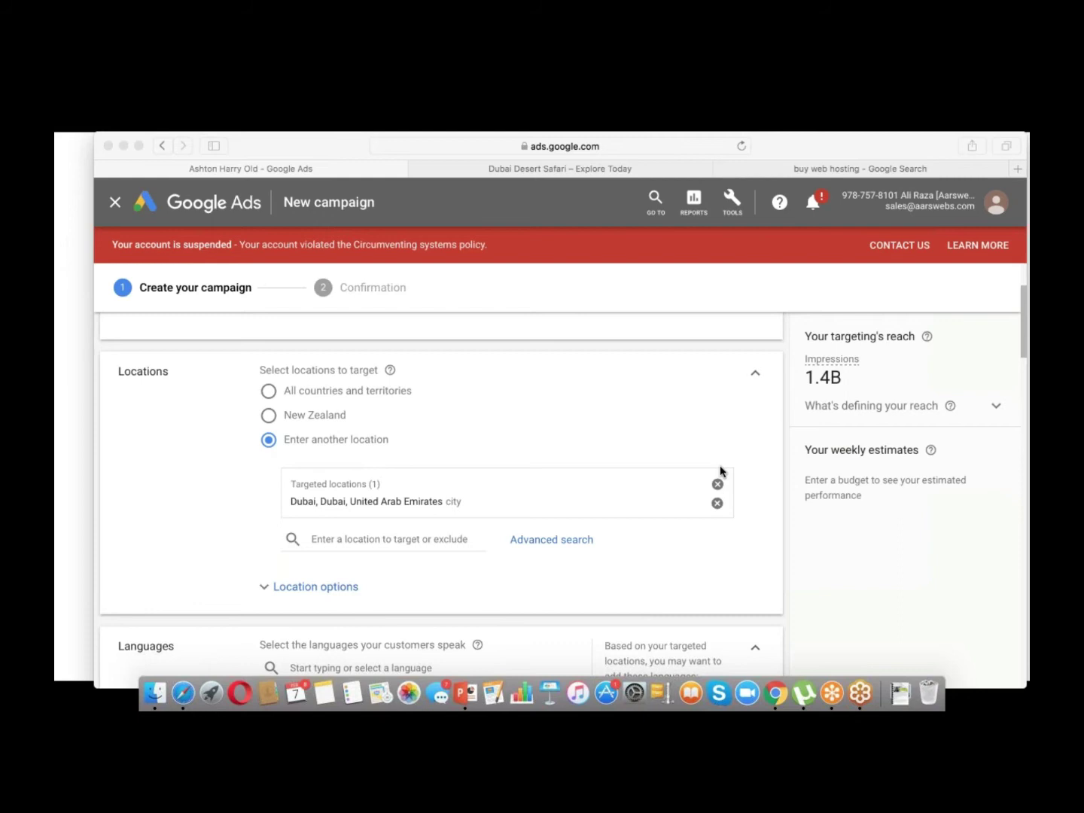
left_click(599, 548)
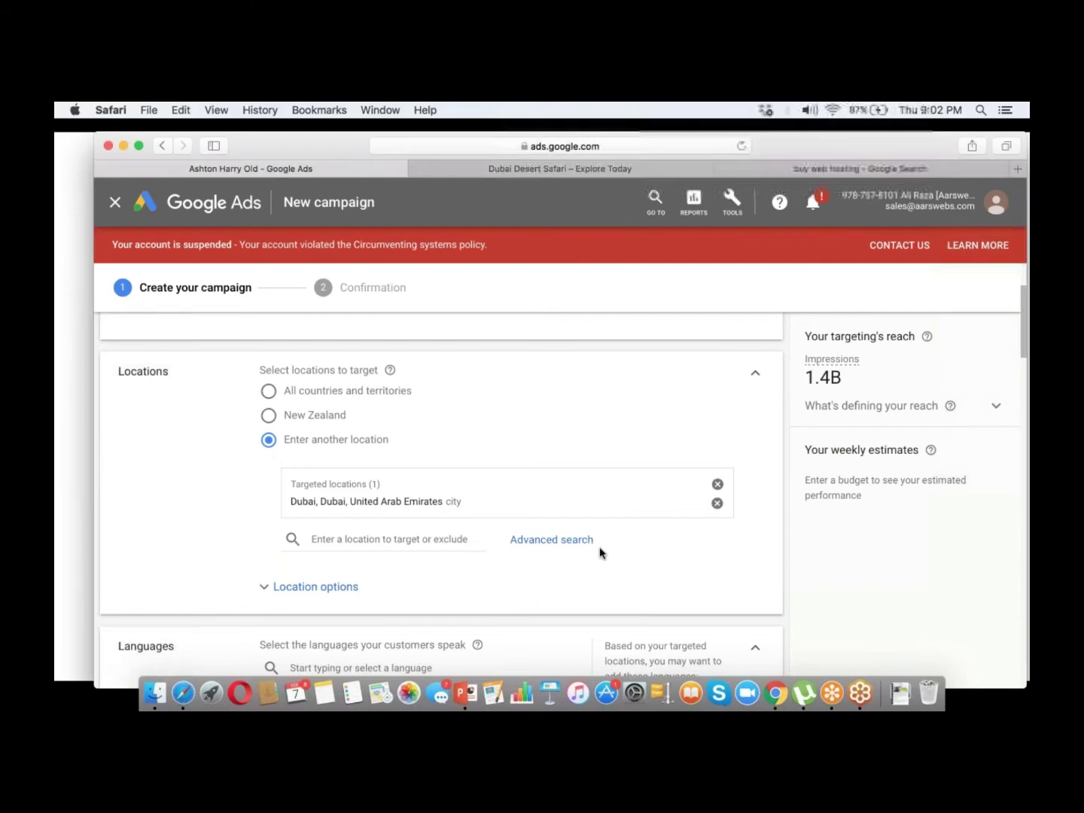
left_click(581, 547)
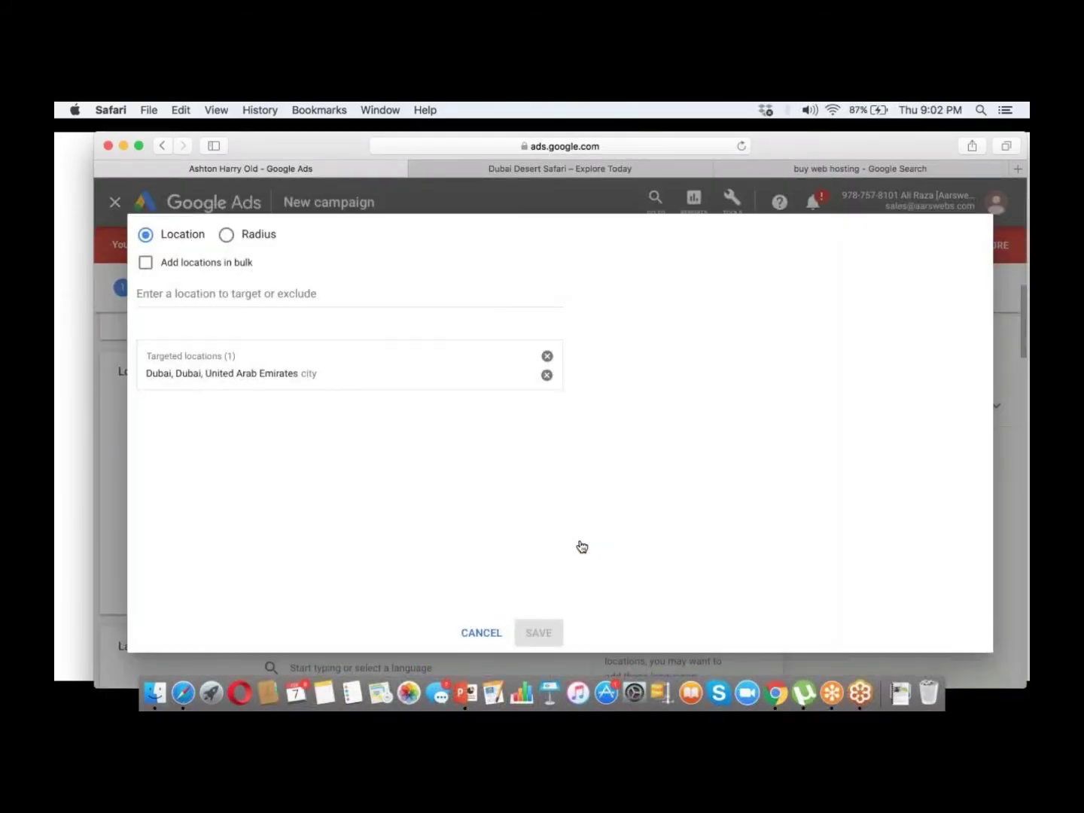
left_click(227, 236)
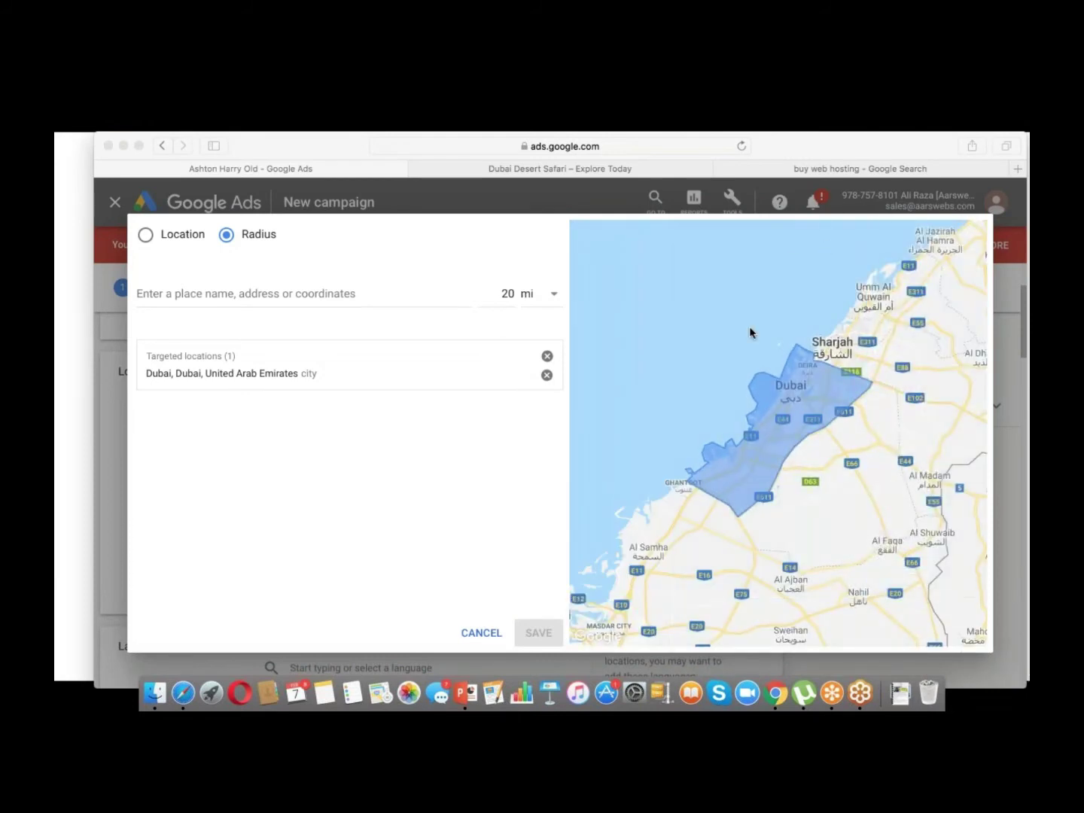
Turn on pin mode and target a 20 mi radius around a point just east of Sharjah, about (25.33, 55.49).
left_click(968, 585)
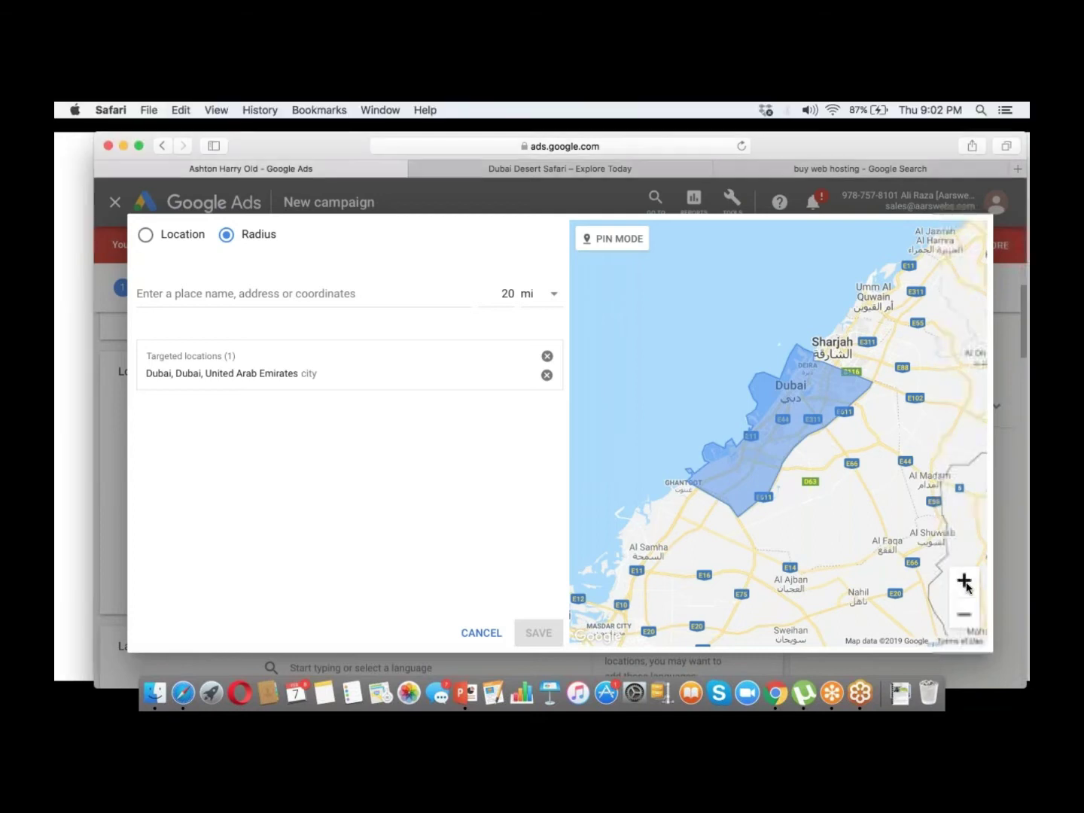
left_click(964, 581)
left_click(964, 580)
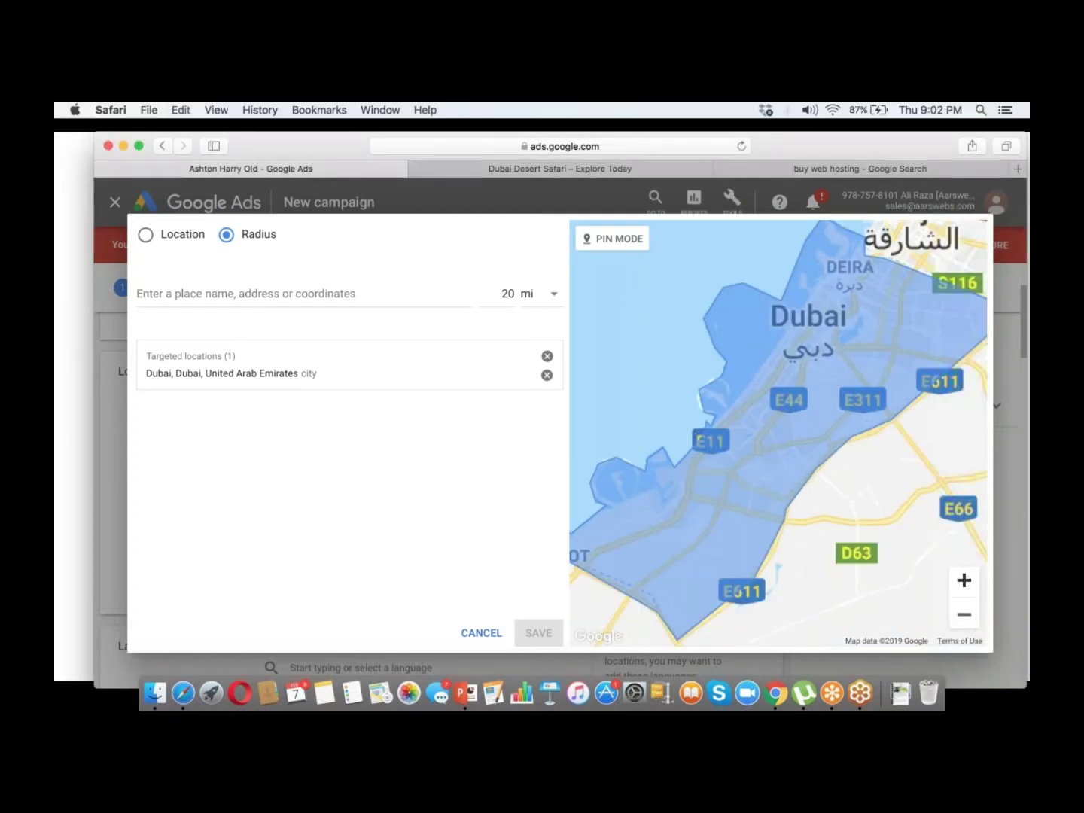
left_click(964, 579)
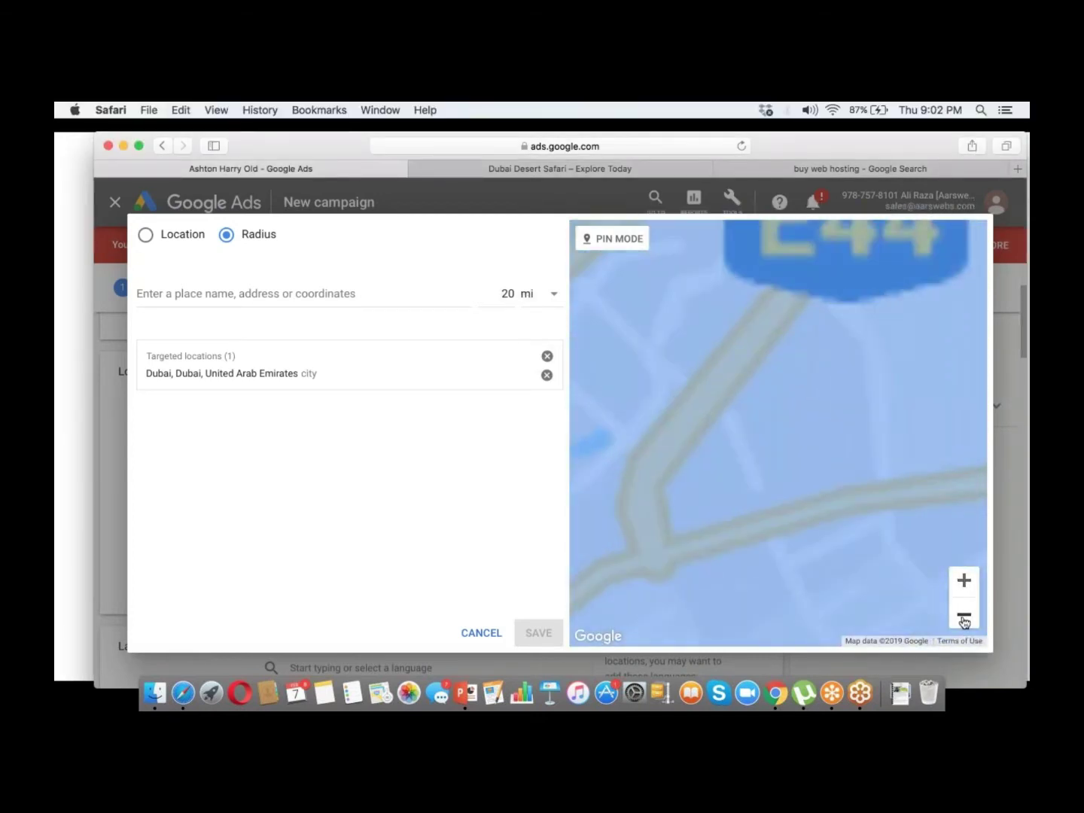
left_click(964, 615)
left_click_drag(745, 363, 811, 348)
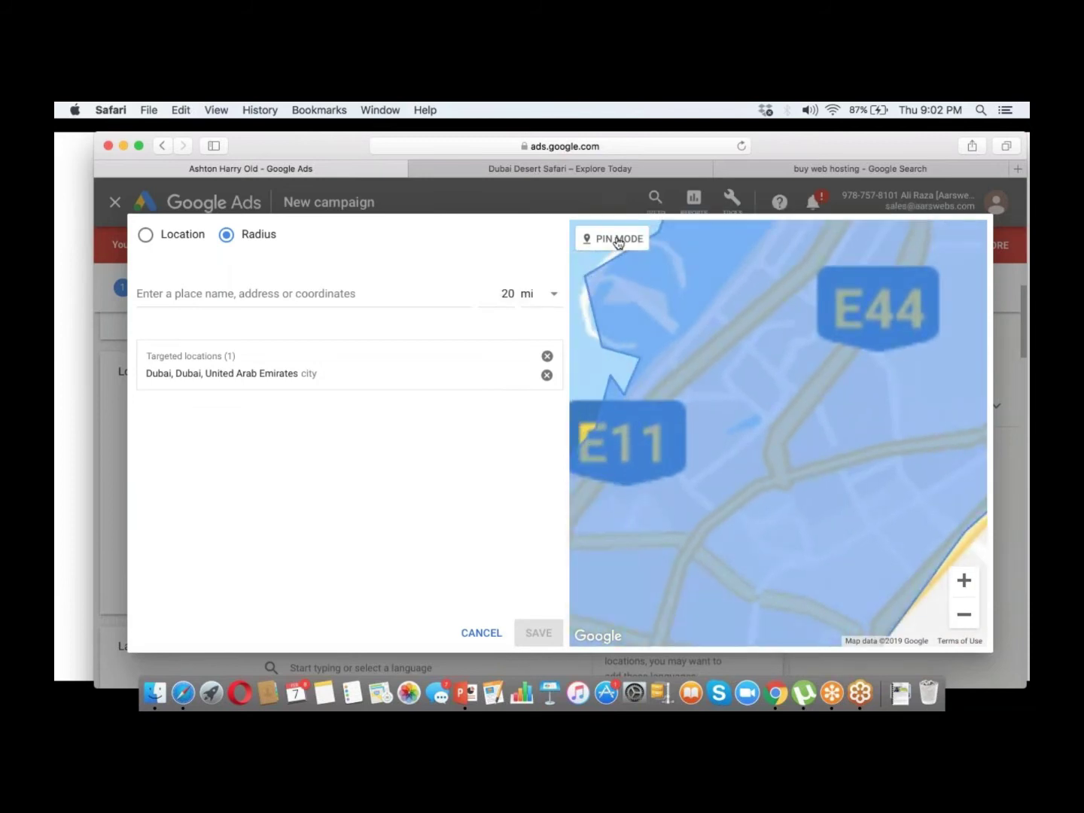
left_click(617, 240)
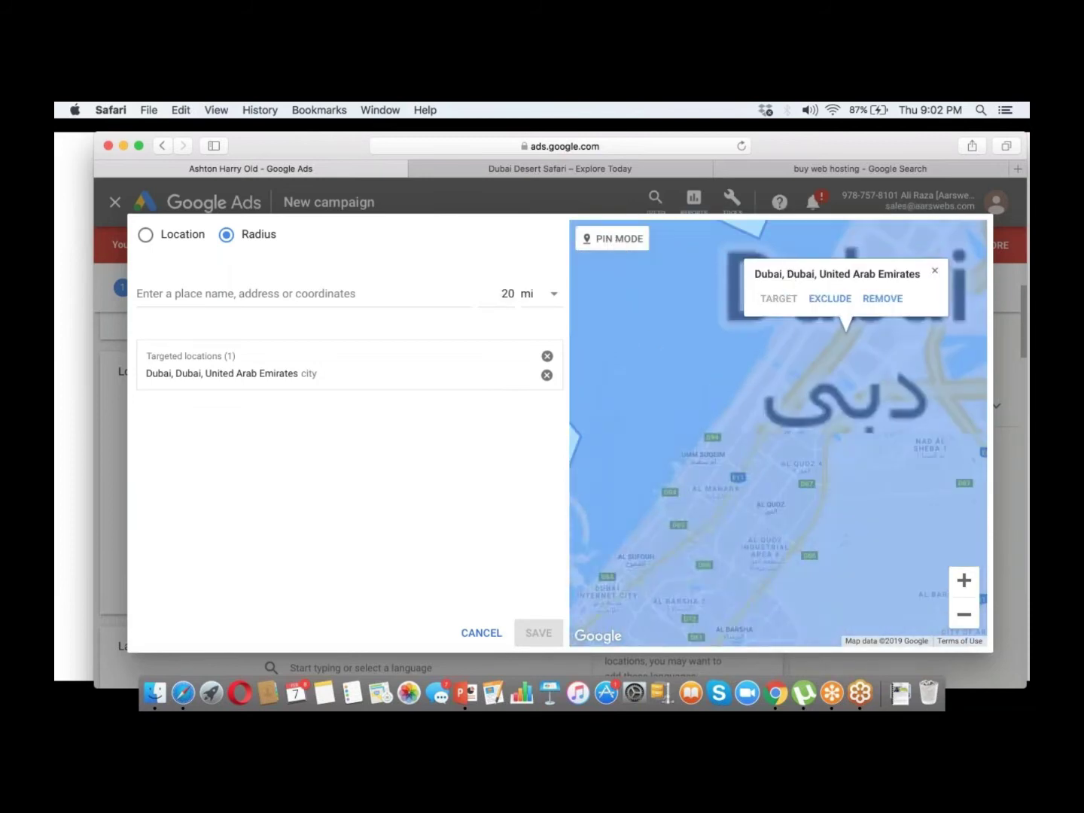
left_click(624, 240)
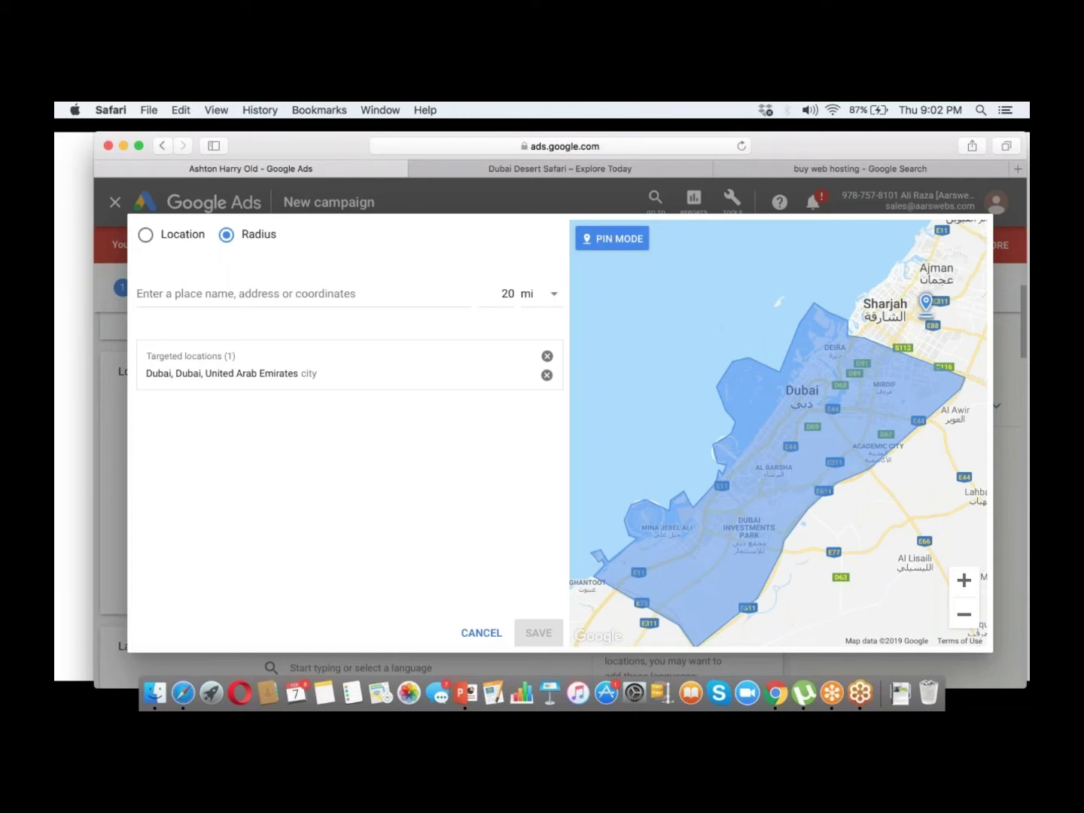
left_click(935, 308)
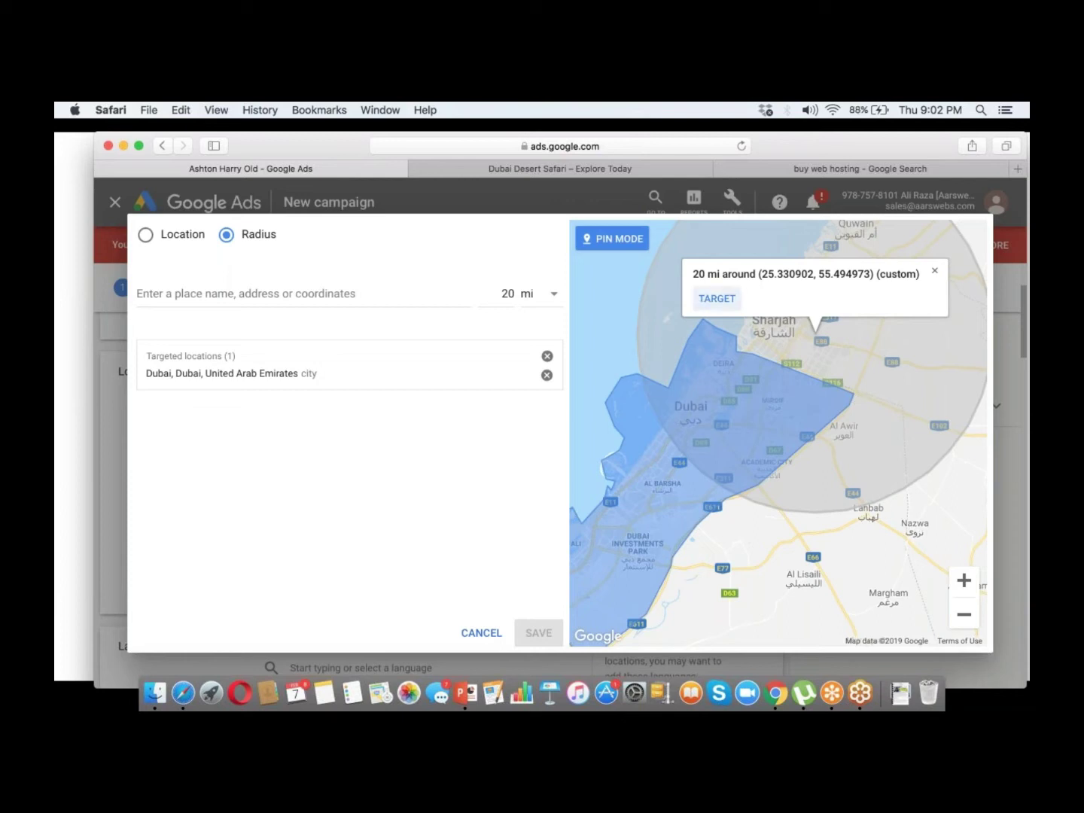
left_click(705, 301)
Set the radius to 40 mi and target it around a point near Al Lisaili, about (24.93, 55.50).
left_click(553, 296)
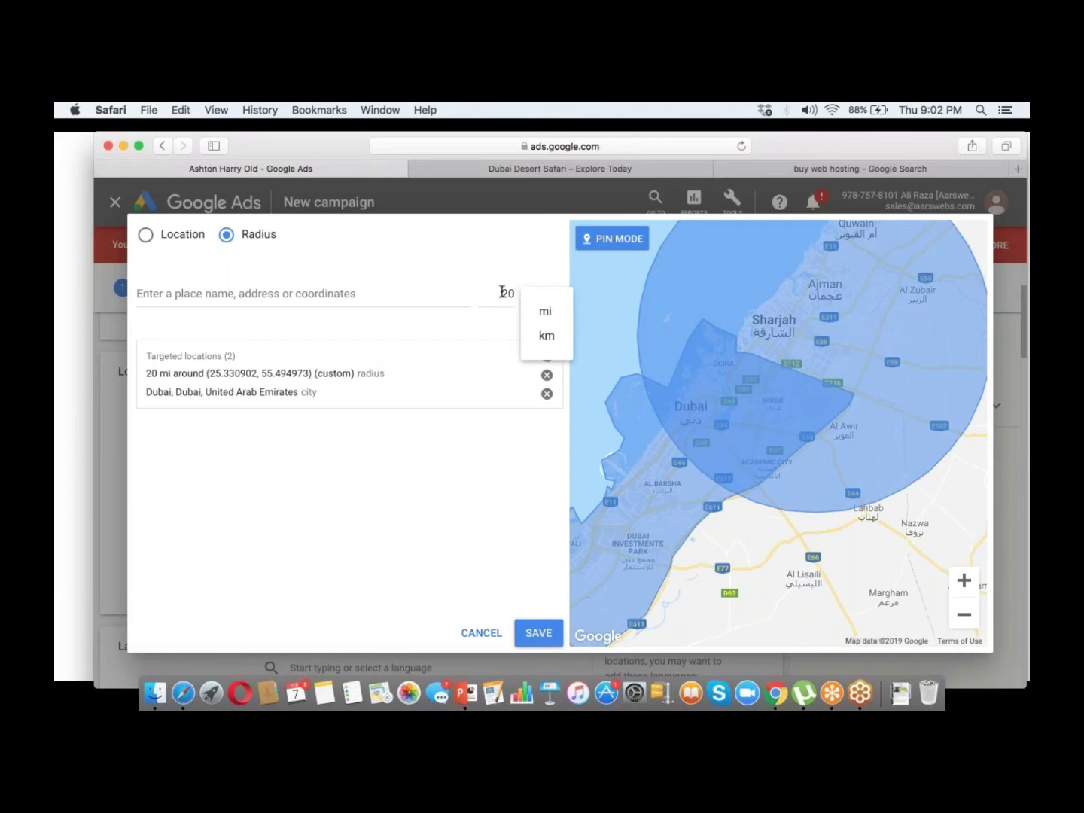
left_click(508, 293)
left_click_drag(508, 294, 493, 293)
type("4")
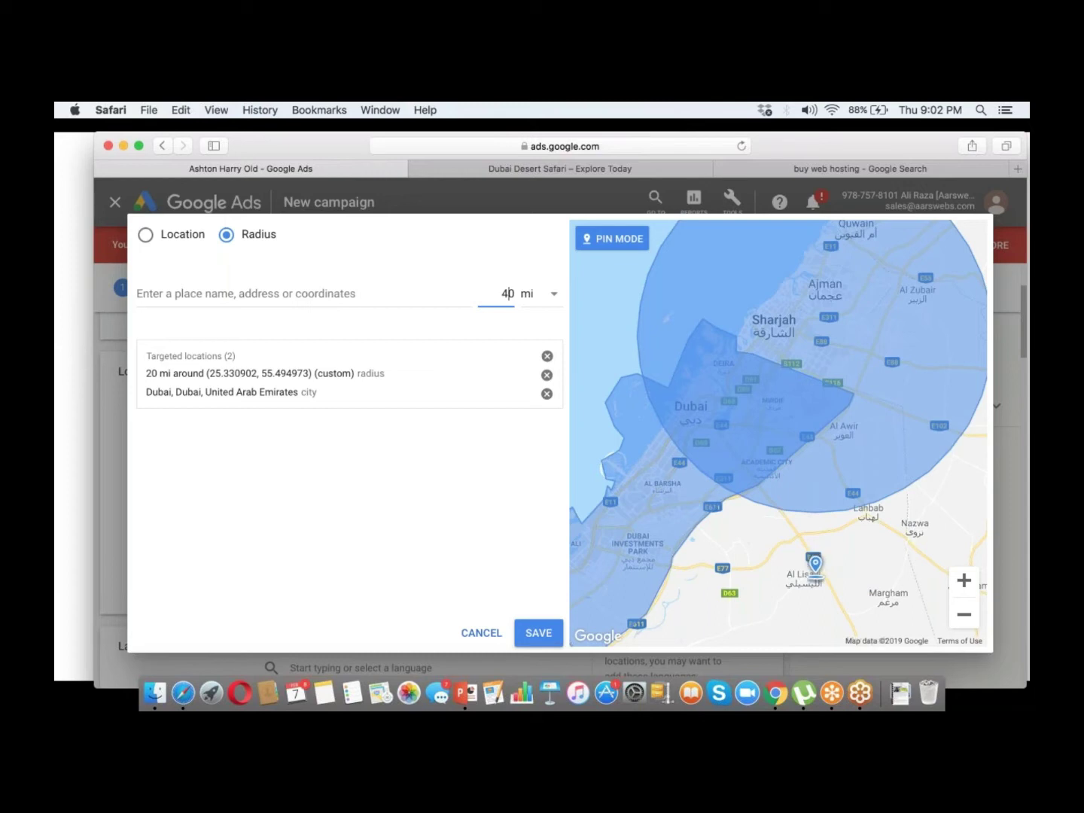
left_click(816, 576)
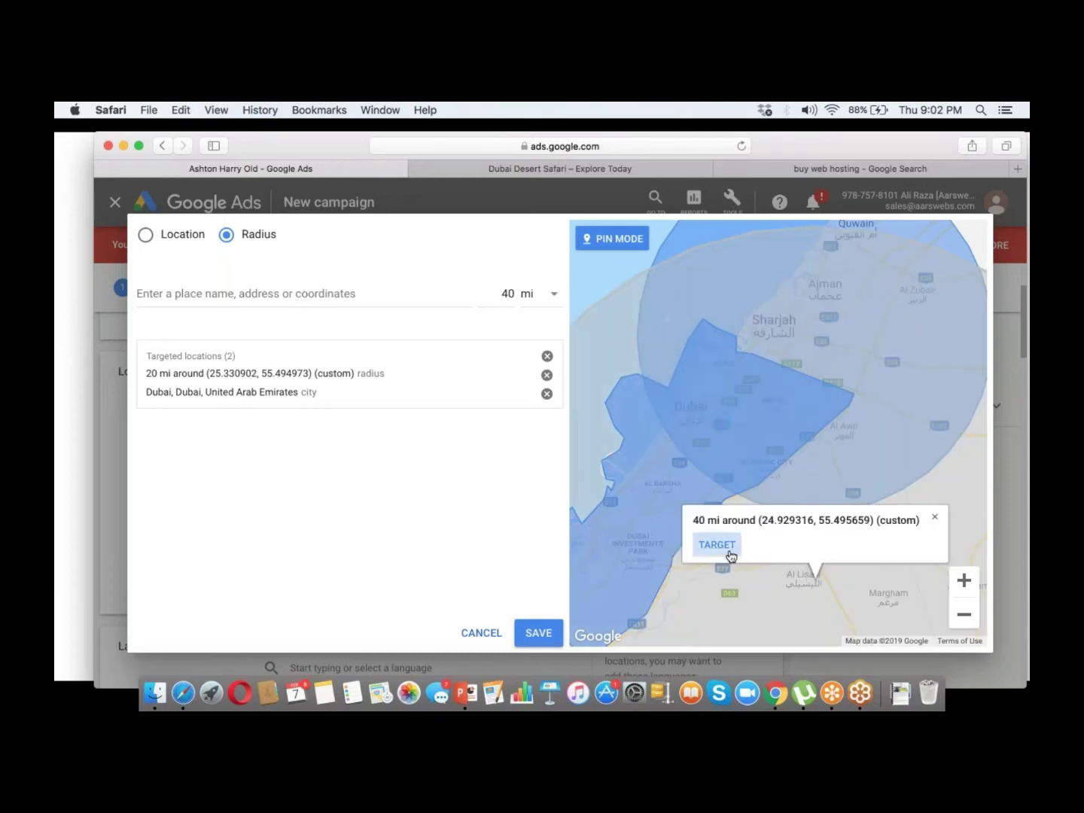
left_click(727, 554)
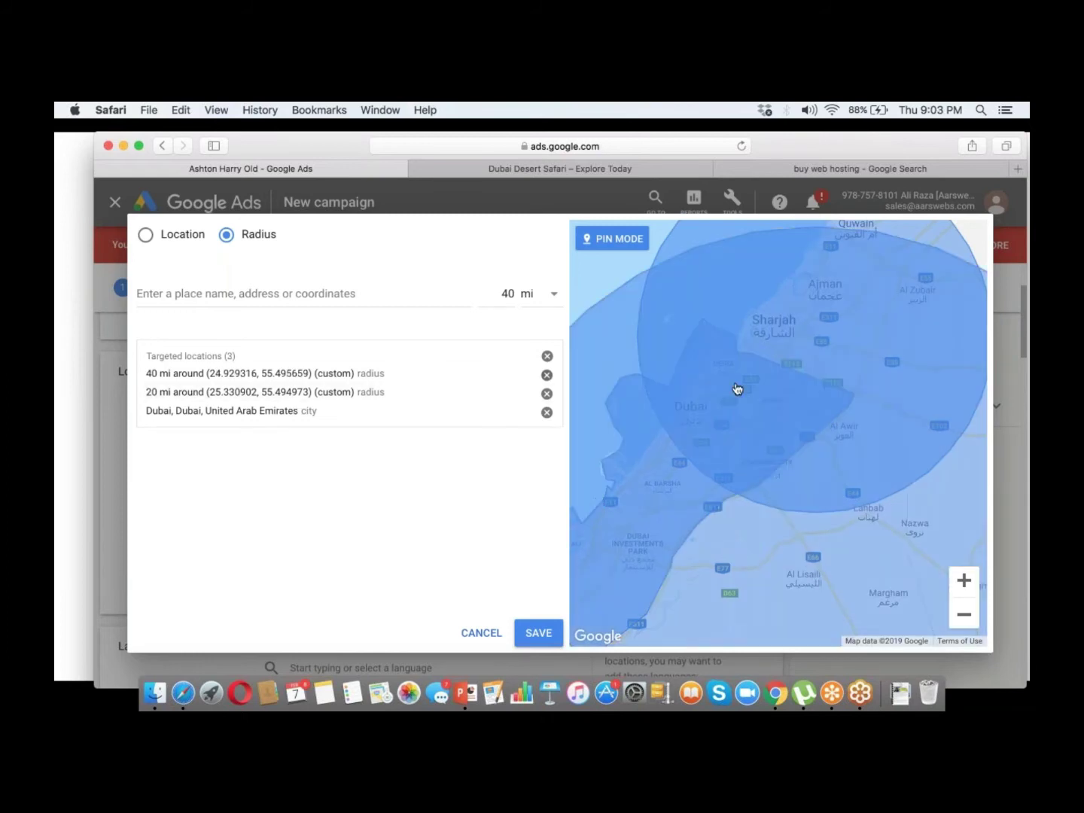
Set the radius to 10 mi, target it around Al Rahba at about (24.60, 54.72), and save the location targeting.
scroll(732, 390, "down", 3)
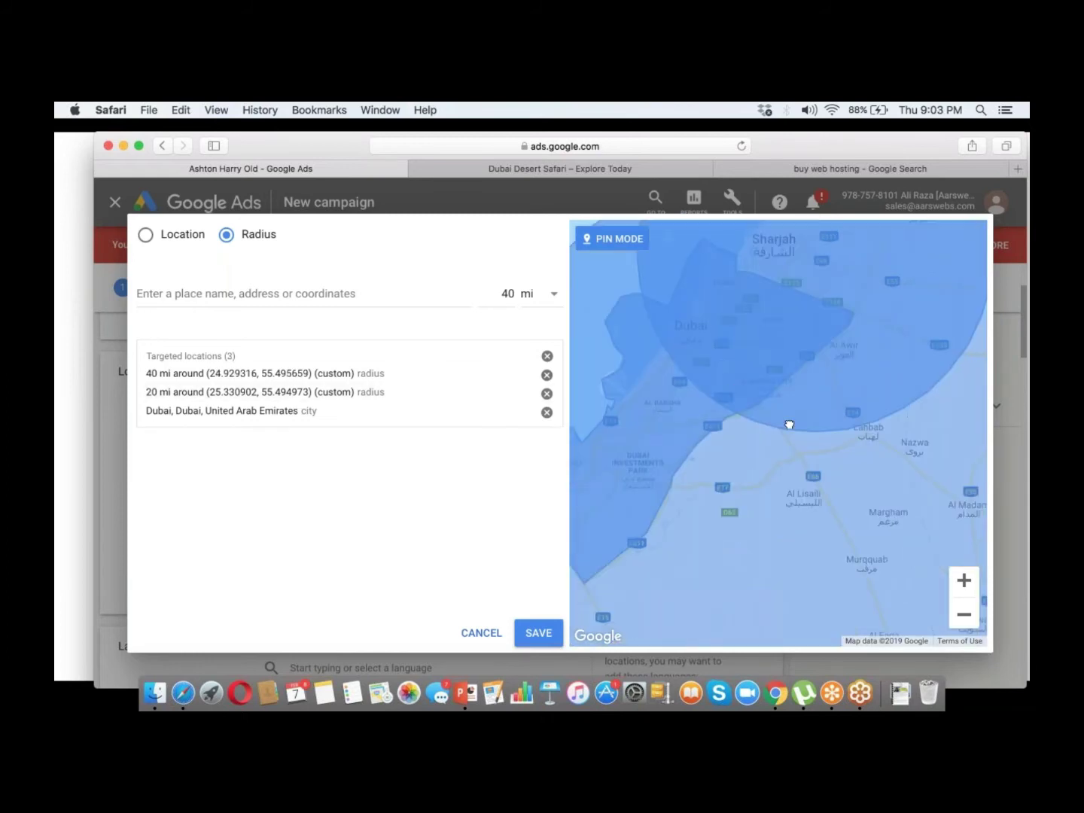
scroll(789, 425, "down", 3)
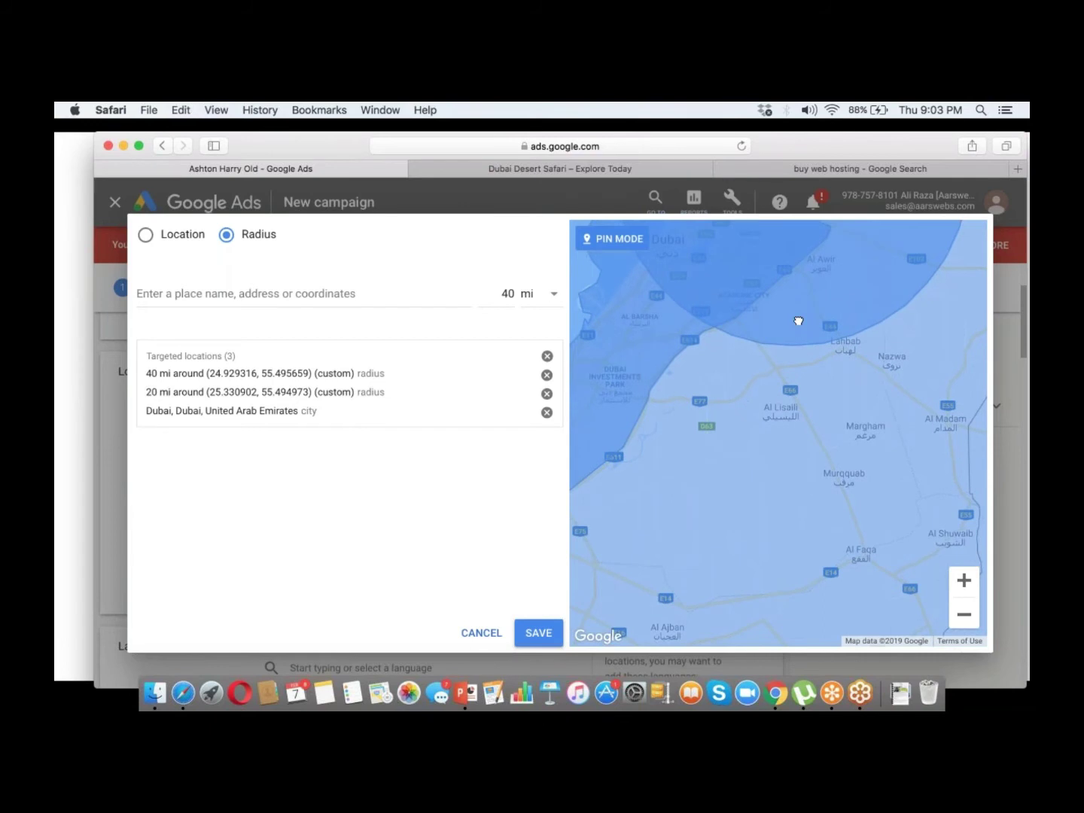
scroll(798, 321, "down", 6)
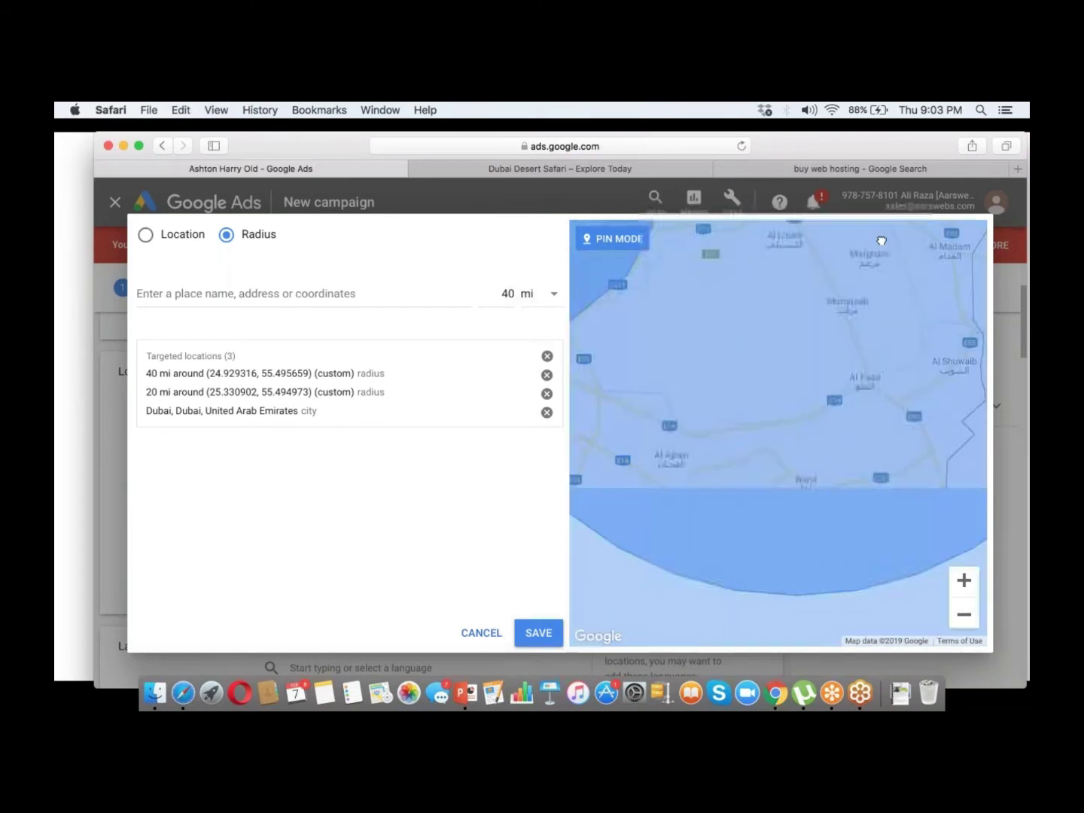
scroll(882, 241, "left", 4)
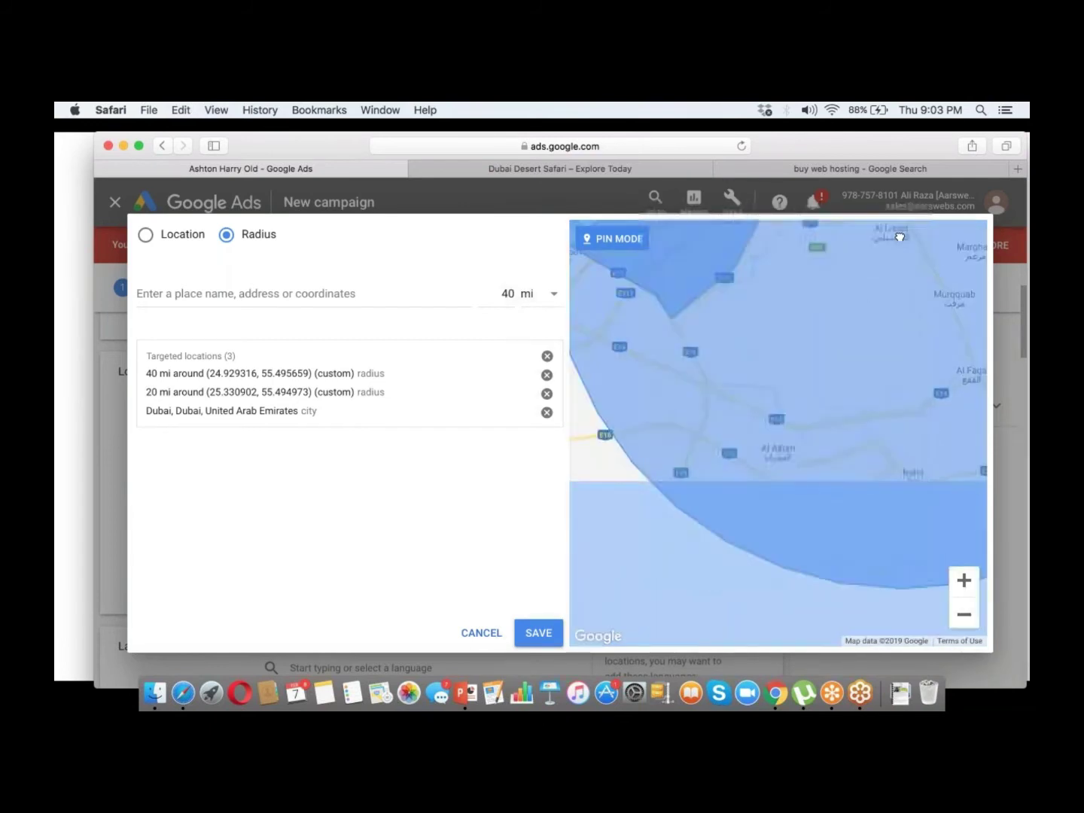
scroll(899, 236, "left", 5)
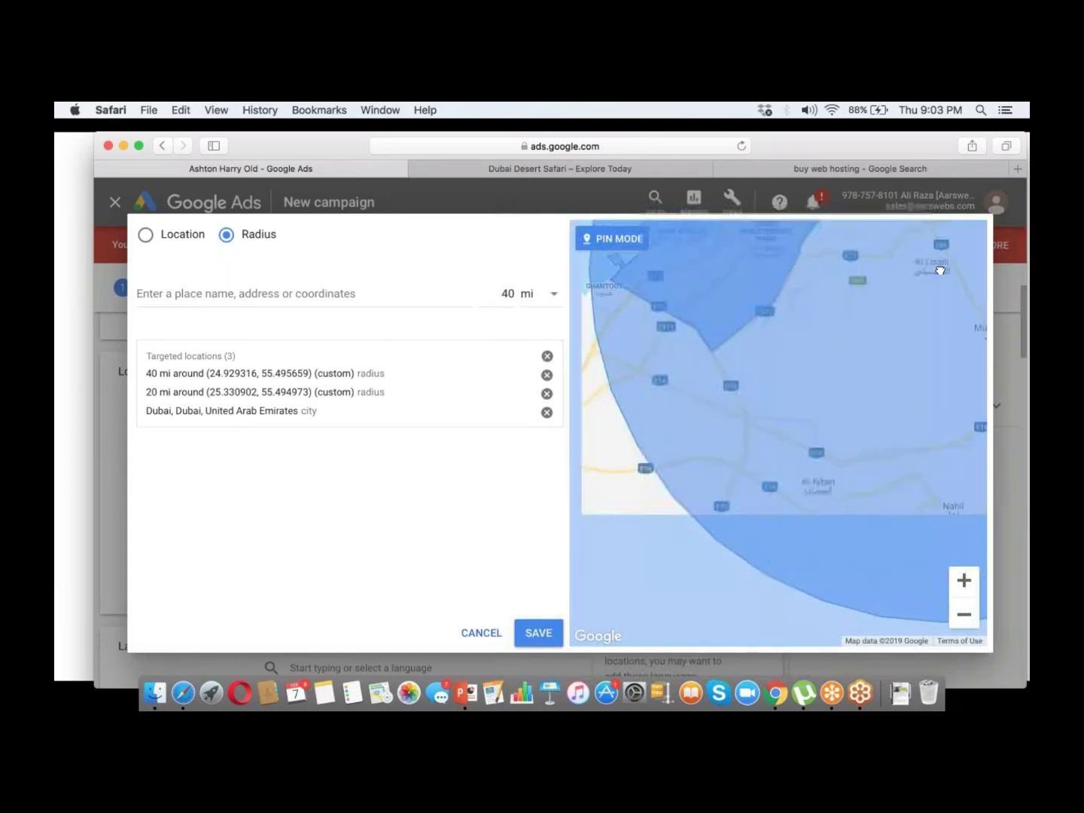
scroll(724, 439, "left", 2)
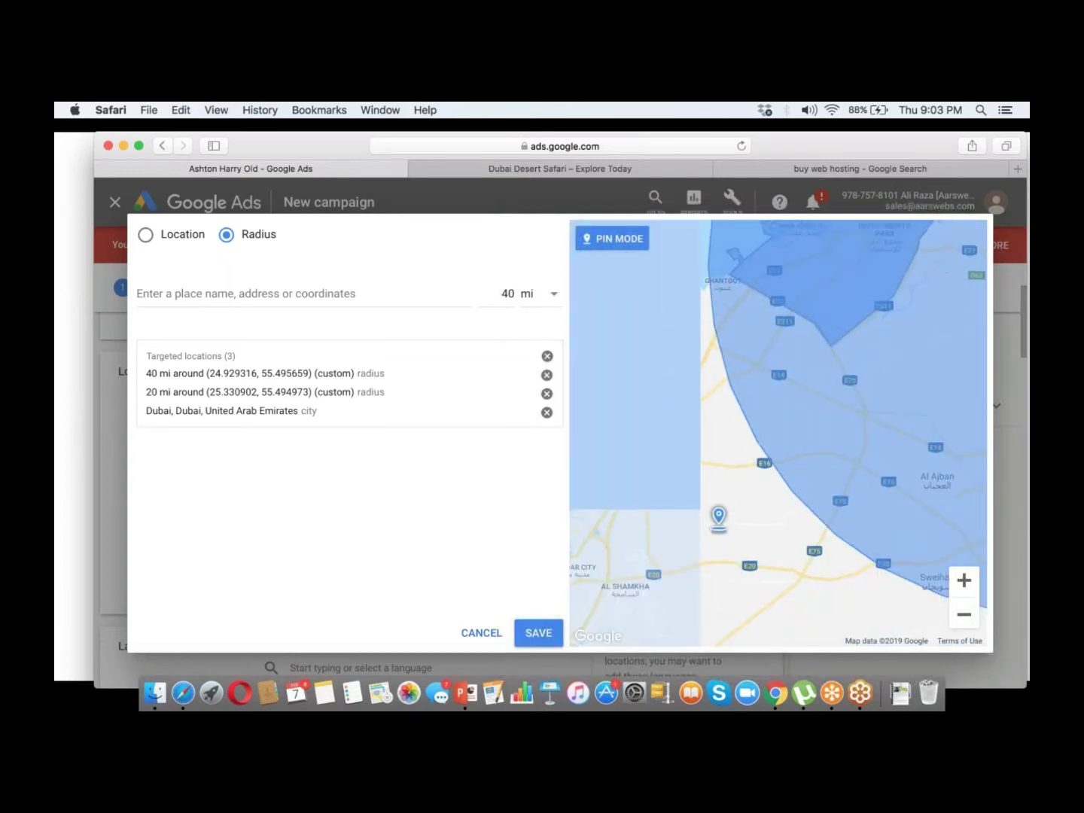
left_click(498, 294)
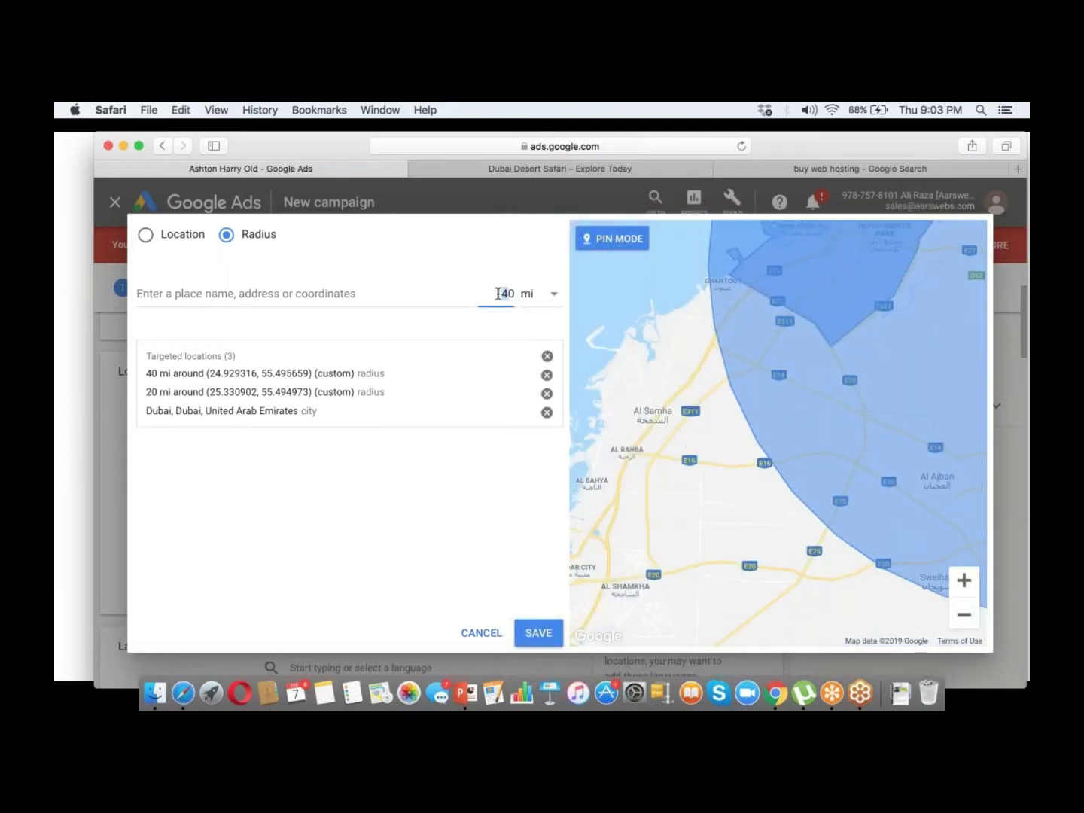
key("Delete")
type("1")
left_click(629, 453)
left_click(630, 454)
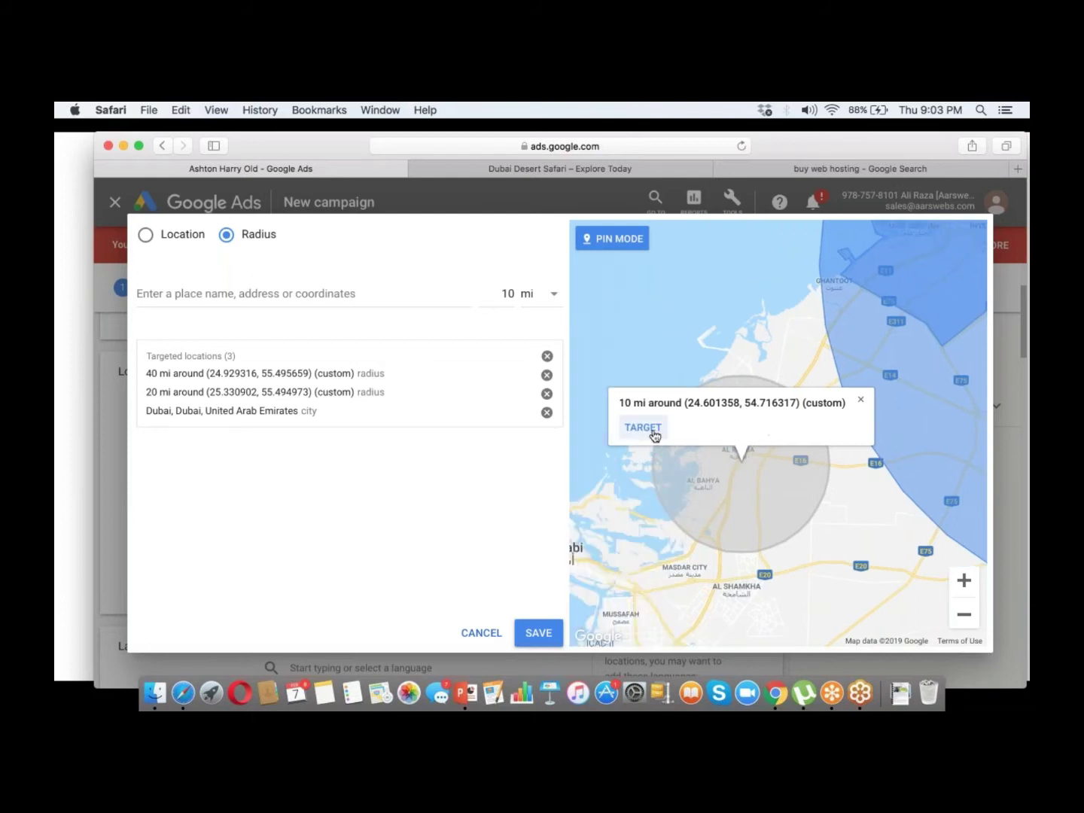
left_click(642, 427)
left_click(362, 295)
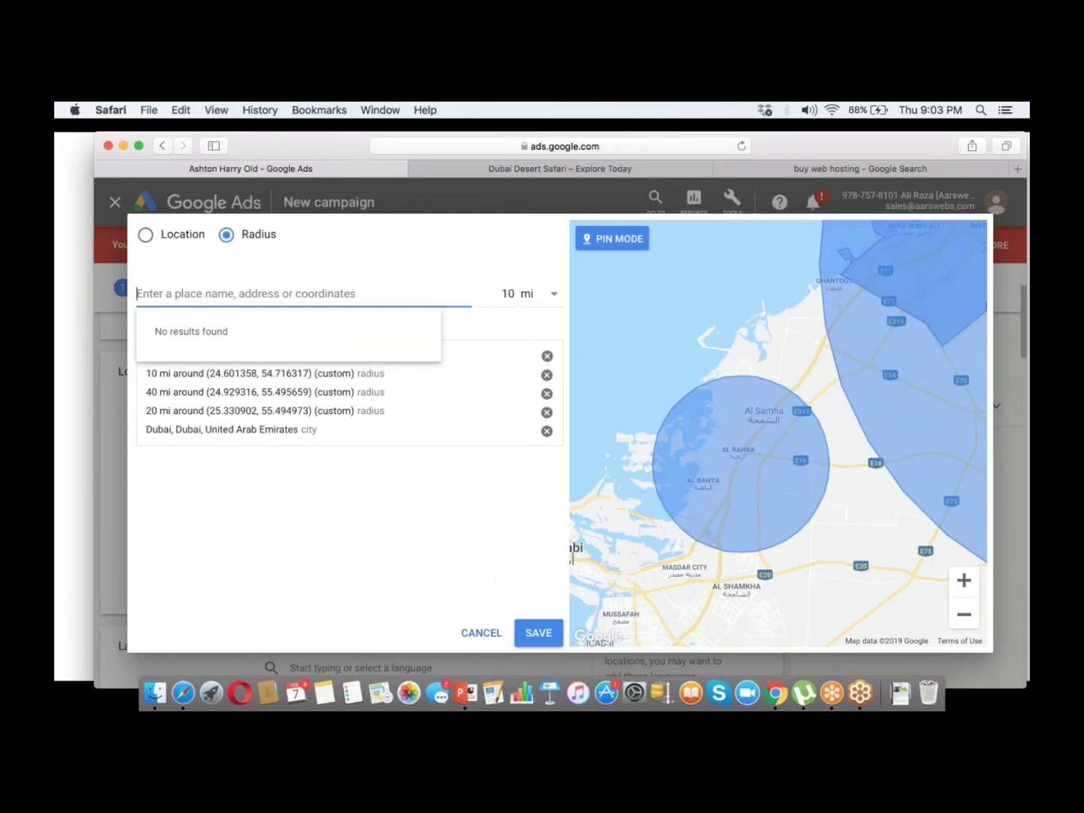
left_click(555, 639)
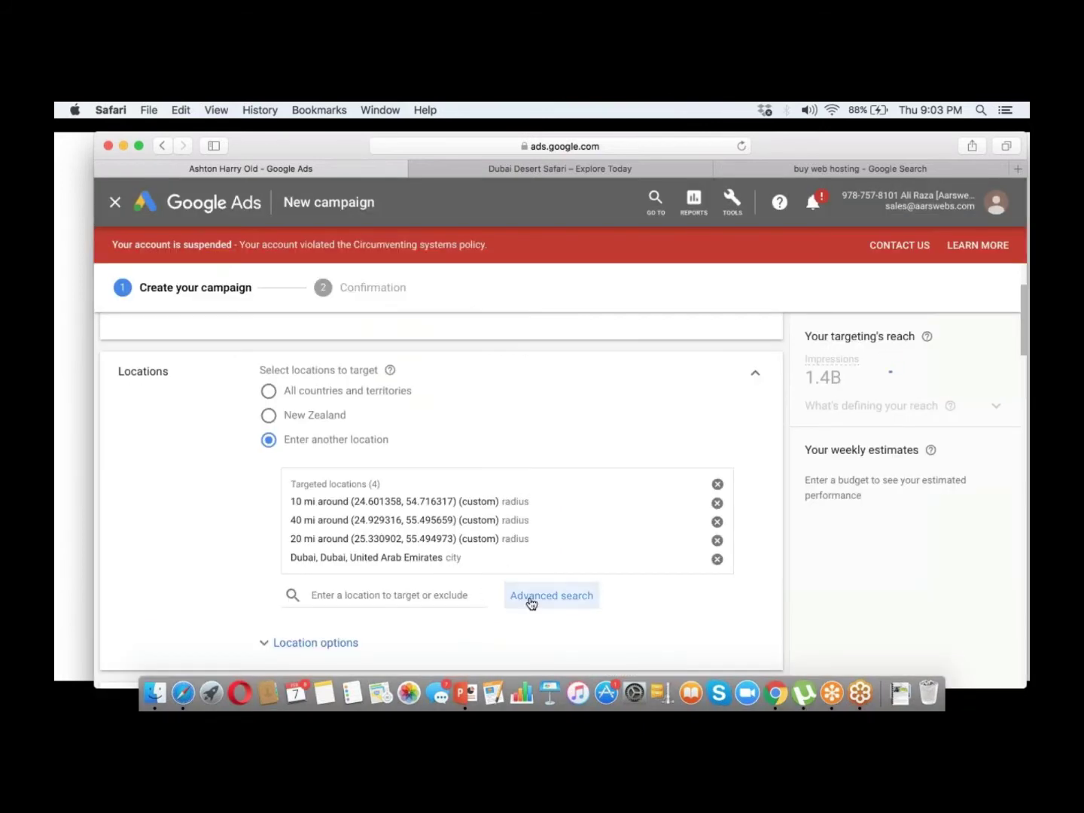
Use the advanced location search to exclude the city of Sharjah, United Arab Emirates, and save the location targeting.
left_click(531, 602)
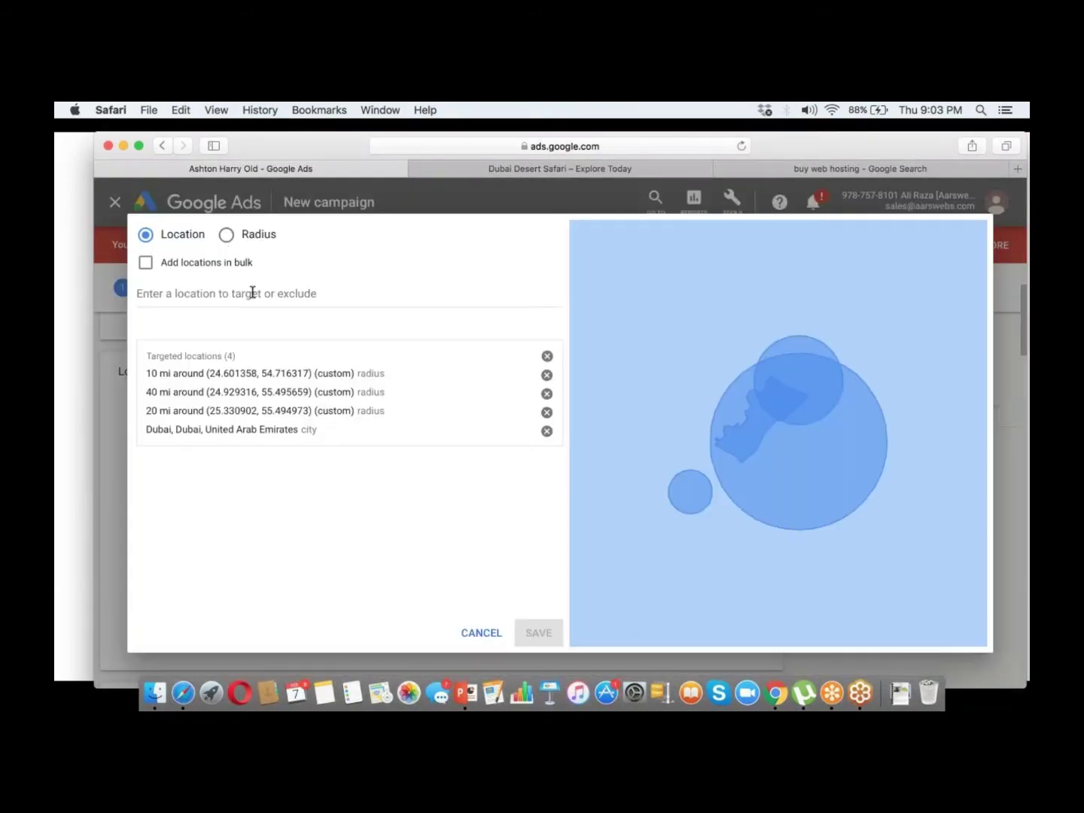
left_click(252, 292)
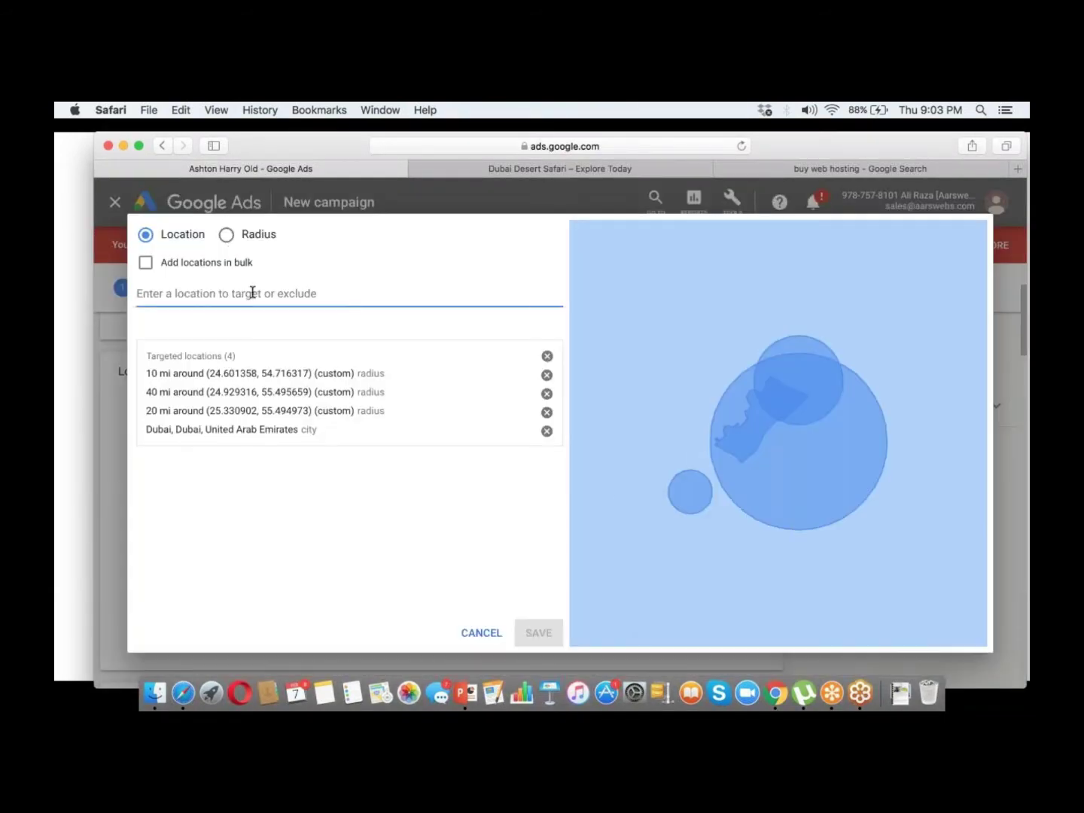
type("sha")
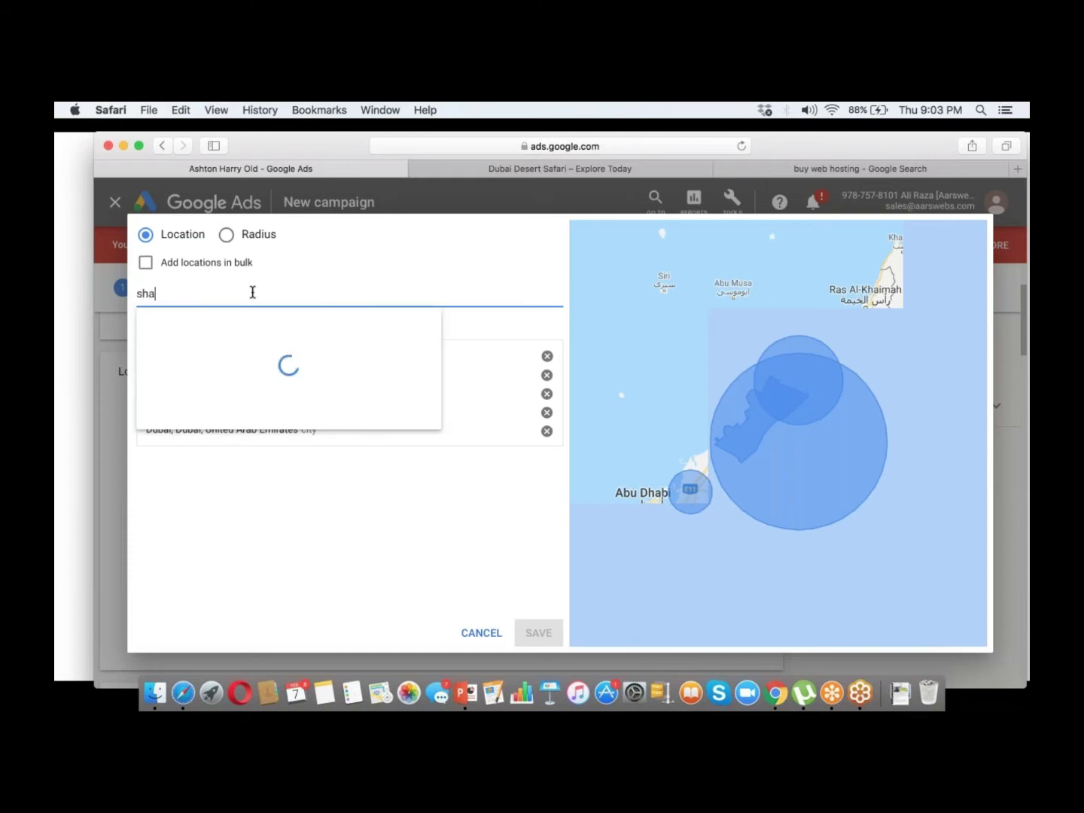
type("r")
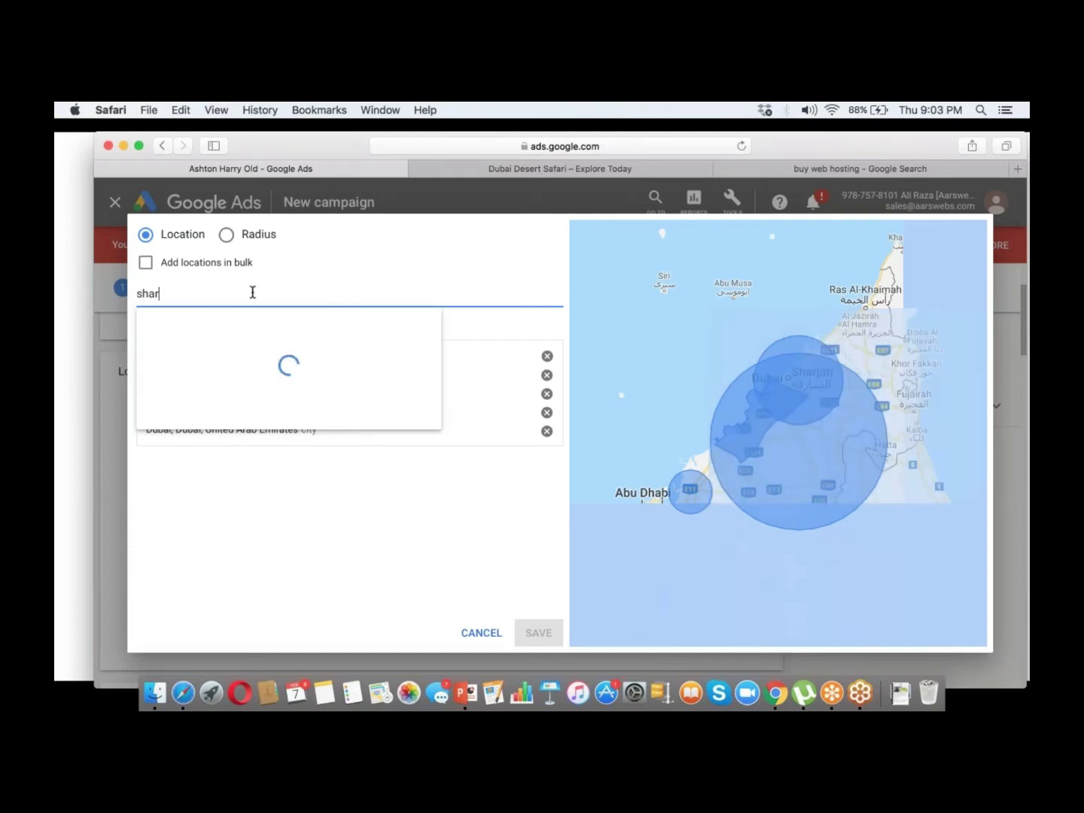
type("jah")
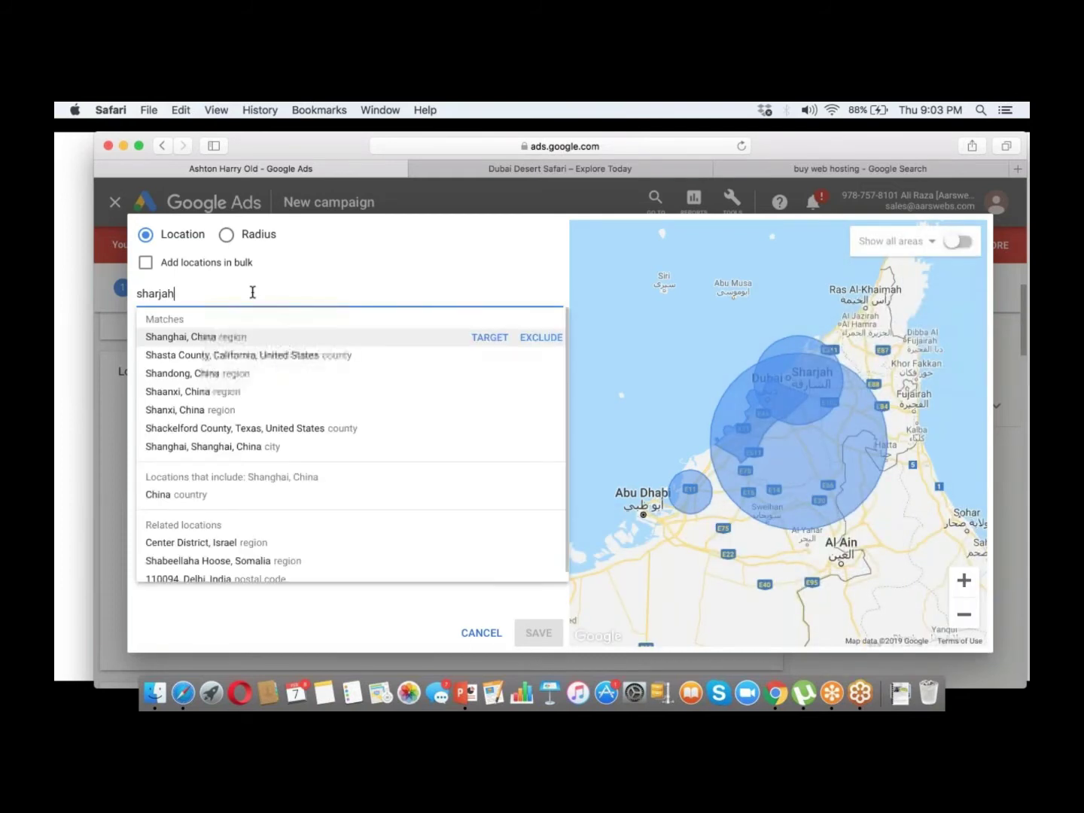
left_click(541, 338)
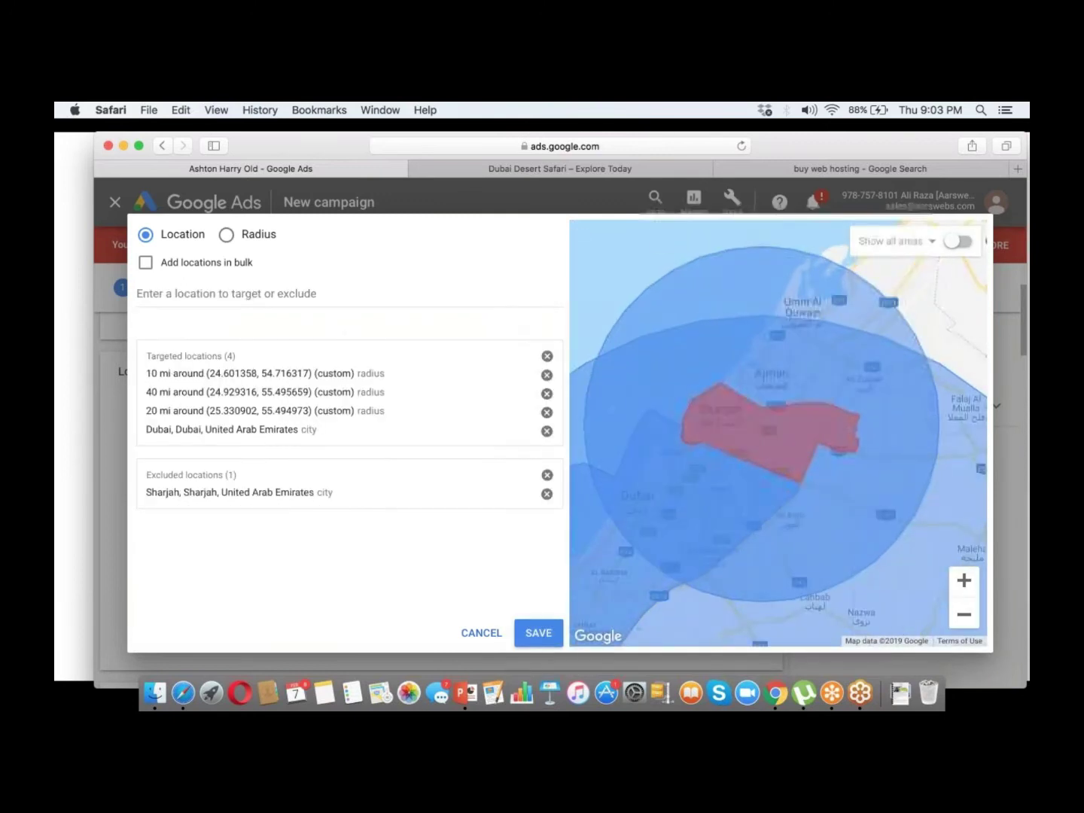
left_click(531, 639)
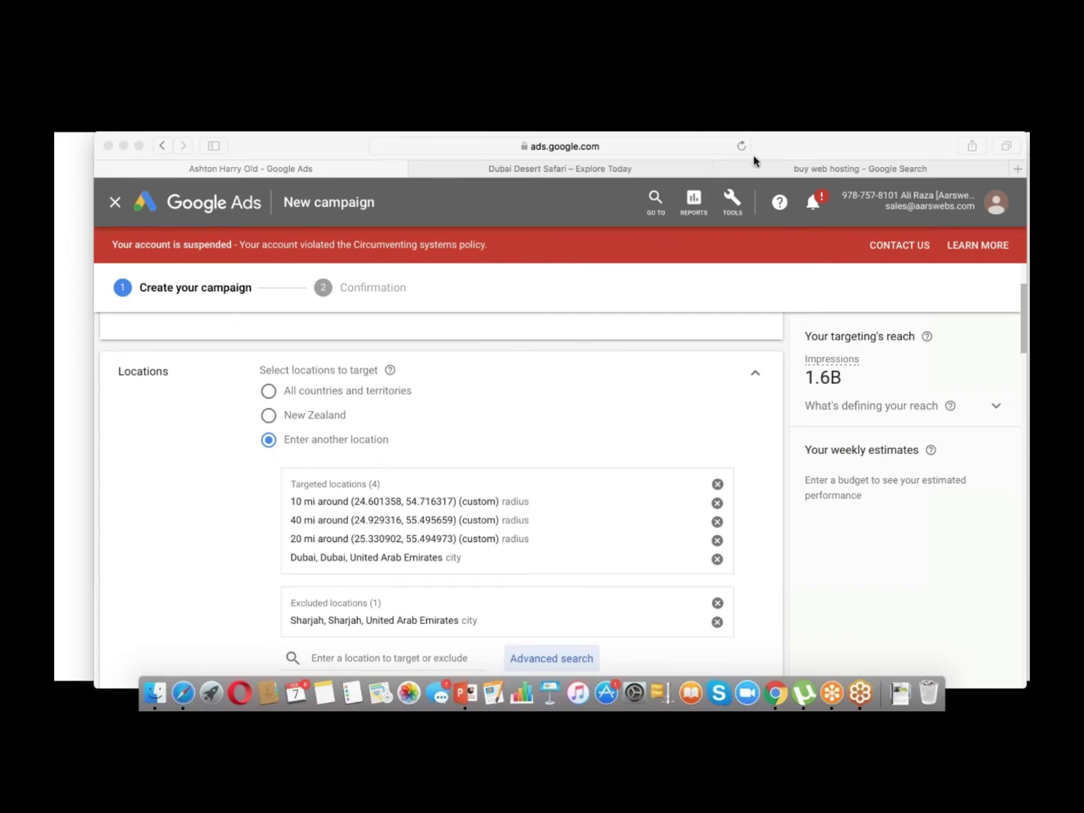
Expand the location options and set the target to people in your targeted locations.
left_click(1023, 346)
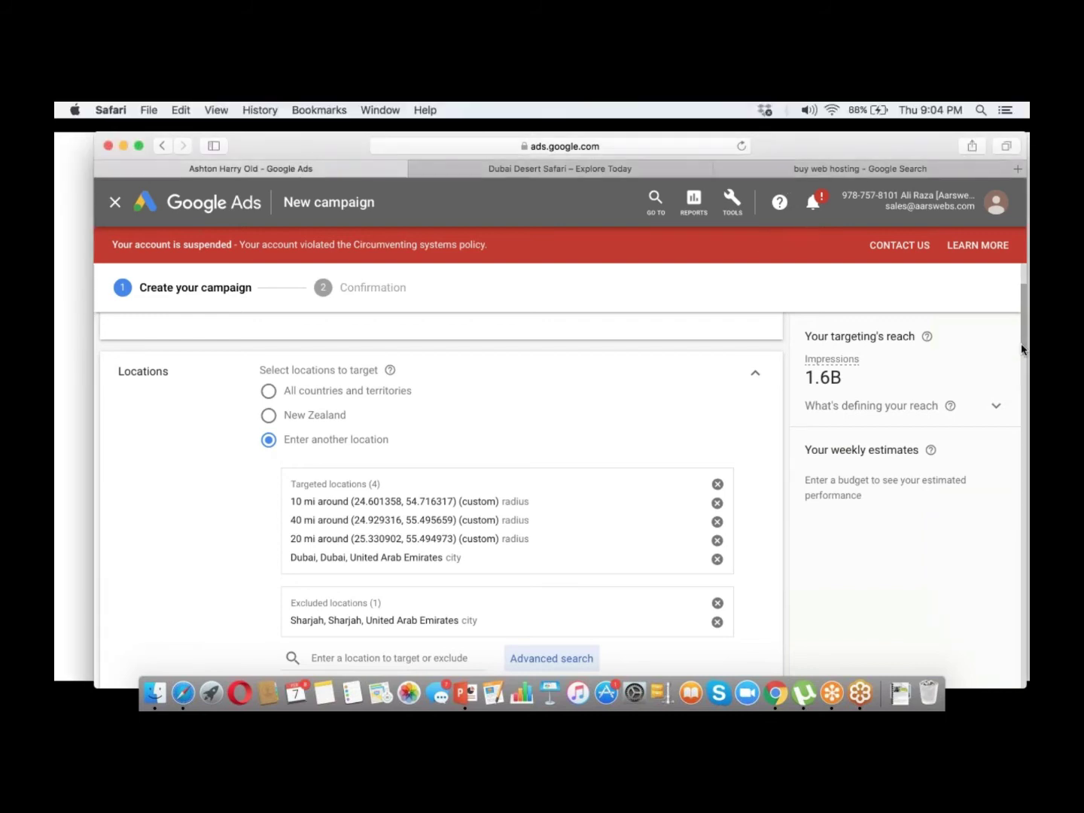
left_click_drag(1022, 348, 1022, 353)
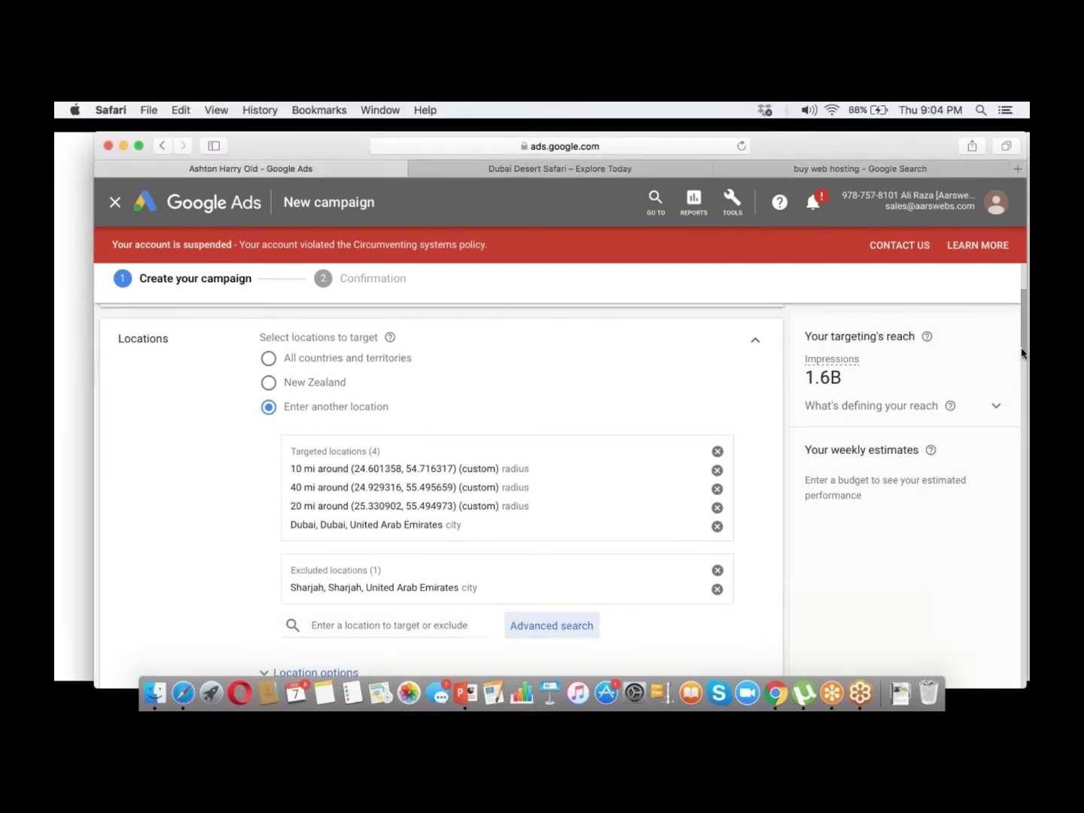
left_click_drag(1021, 352, 1021, 355)
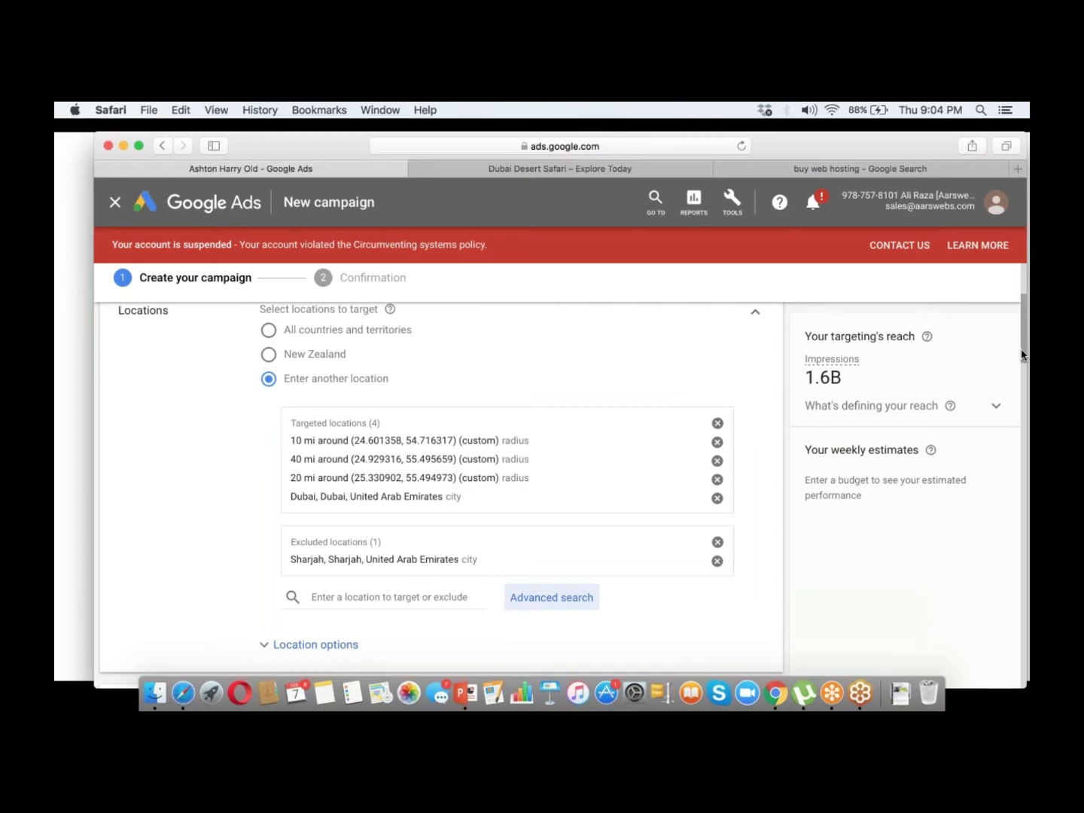
left_click_drag(1021, 354, 1018, 359)
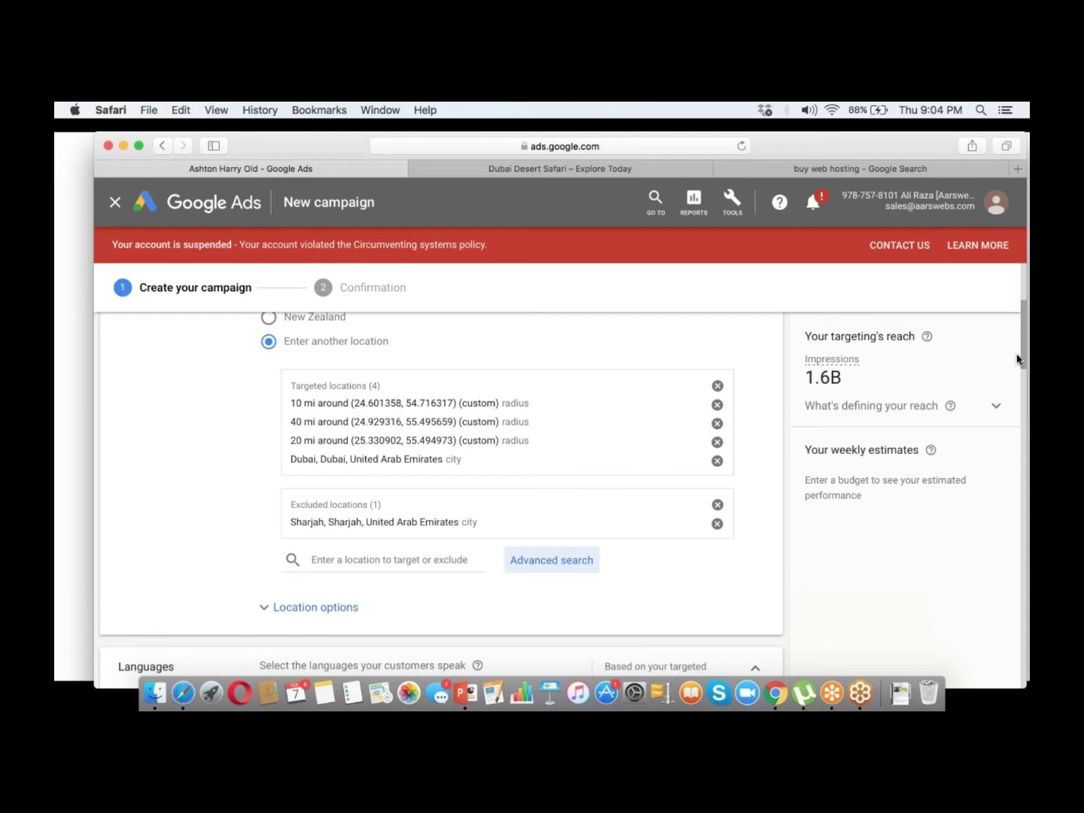
left_click_drag(1017, 359, 1017, 355)
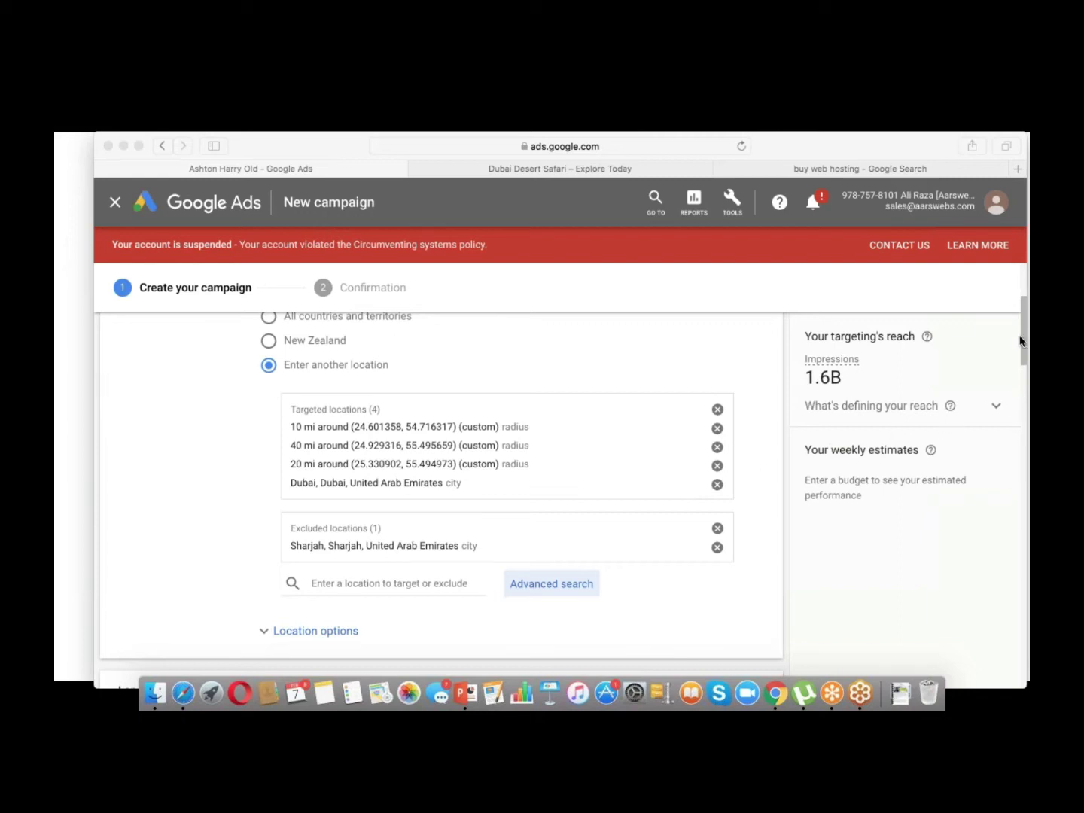
left_click_drag(1021, 343, 1020, 365)
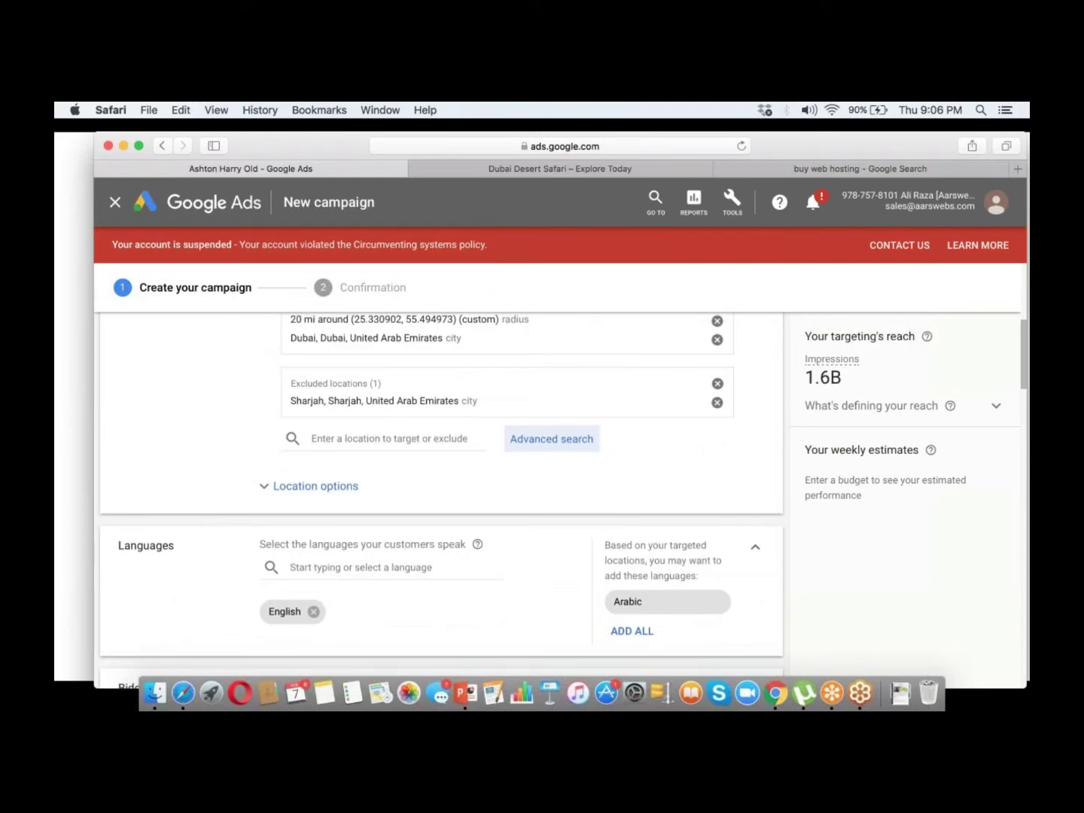
left_click(322, 489)
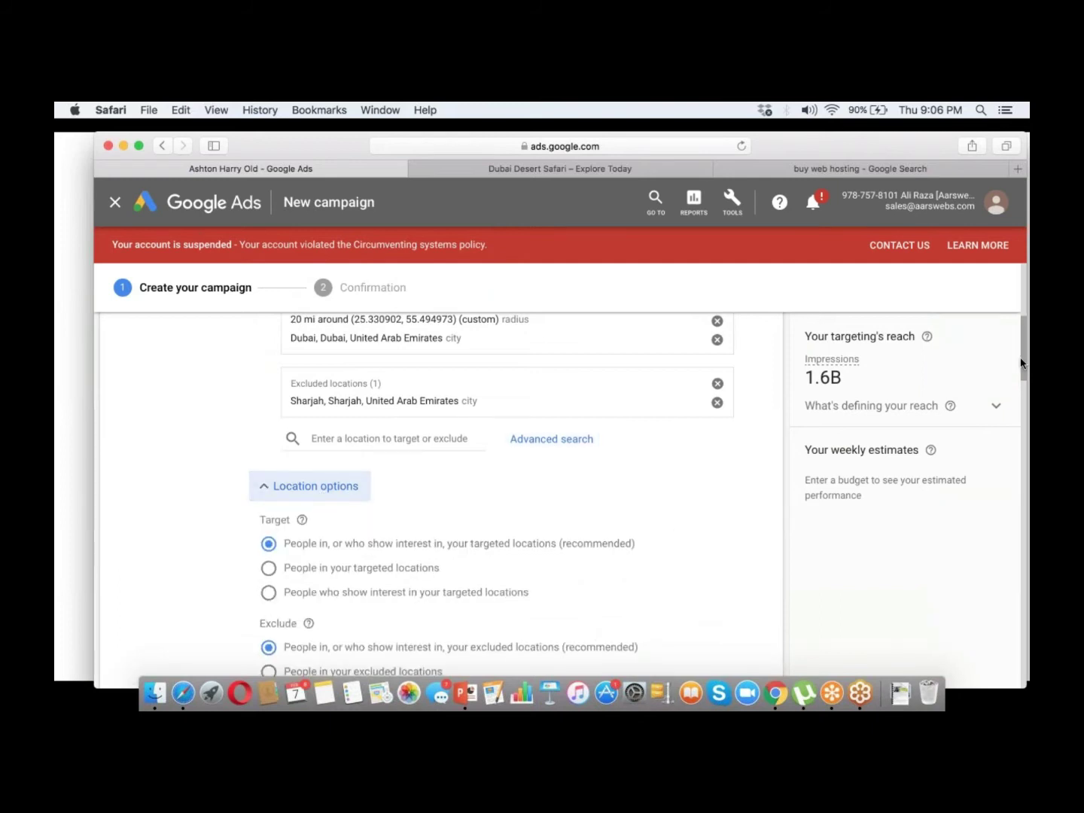
scroll(1021, 369, "down", 2)
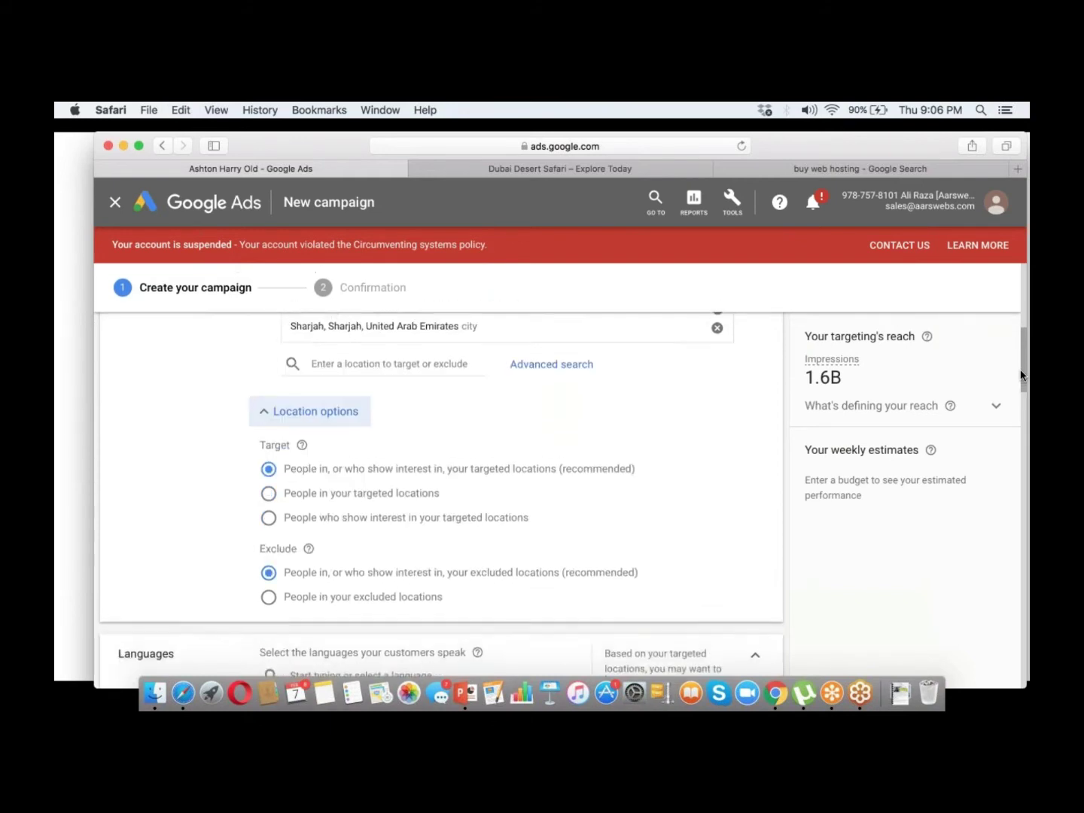
left_click(730, 158)
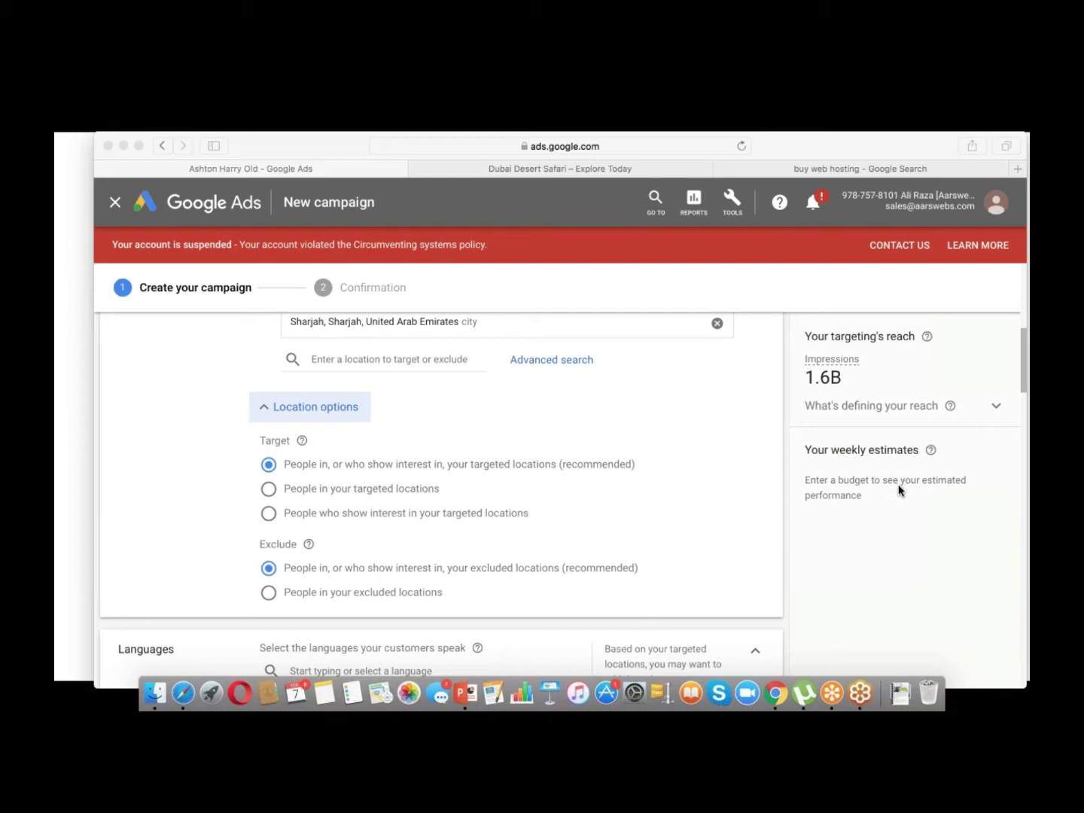
left_click(326, 490)
left_click(301, 494)
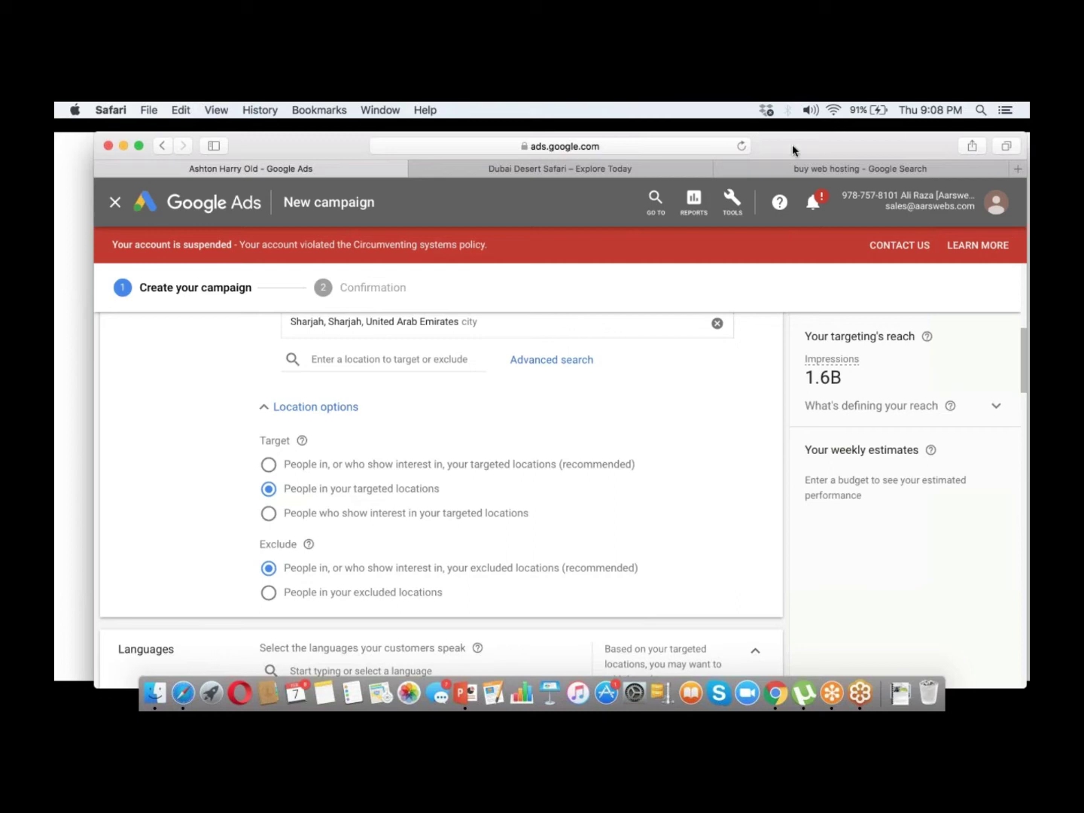
left_click(840, 153)
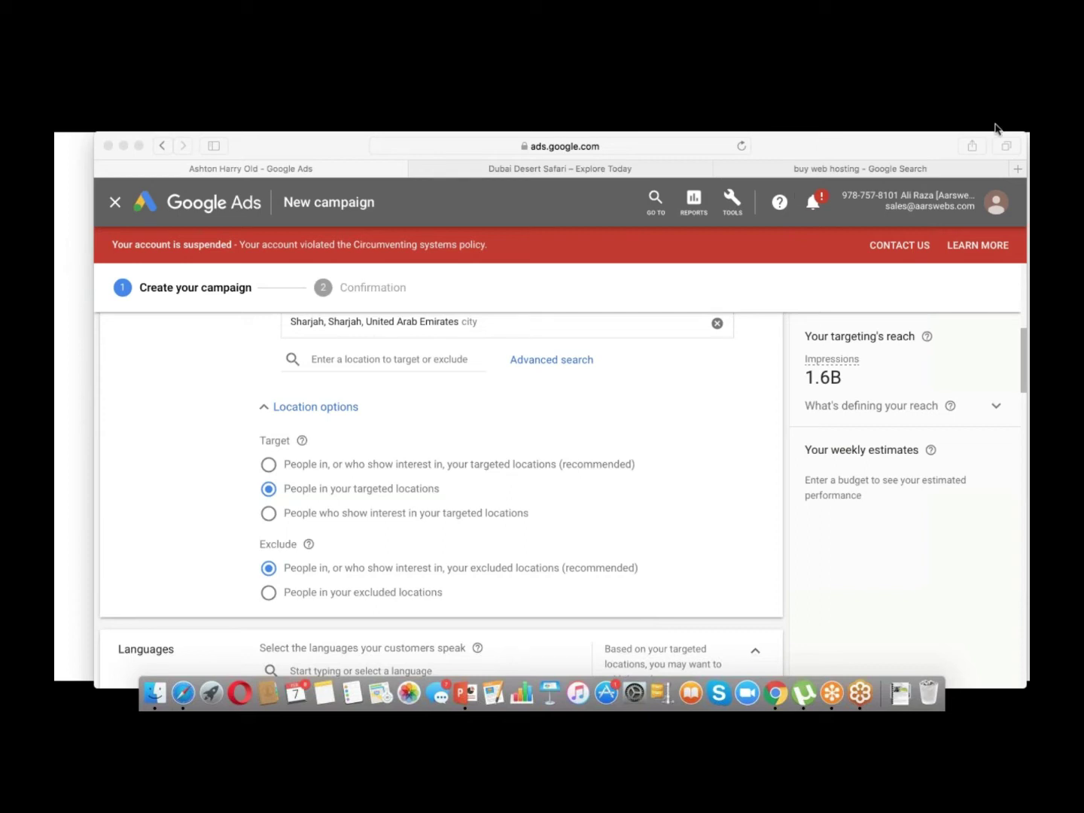
Review the location target and exclude options, then the campaign's language and bidding settings.
left_click(1022, 366)
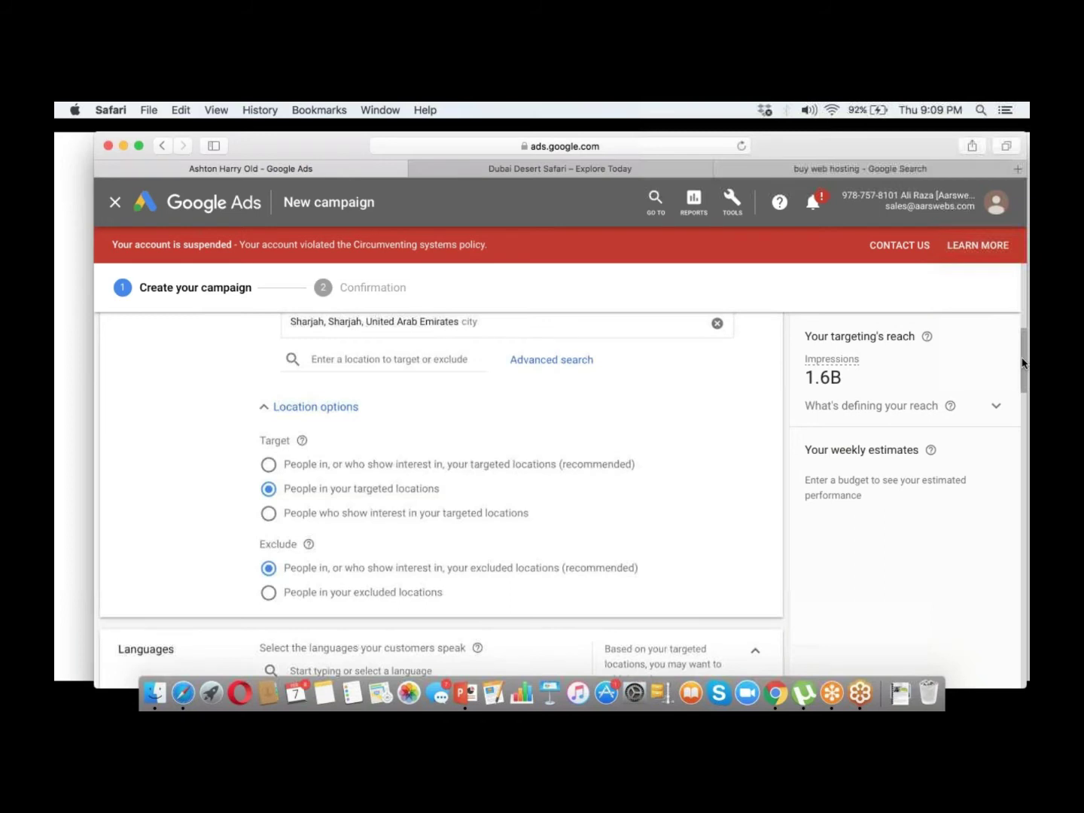
mouse_move(1022, 362)
left_mouse_down()
mouse_move(1021, 339)
mouse_move(1012, 354)
left_mouse_up()
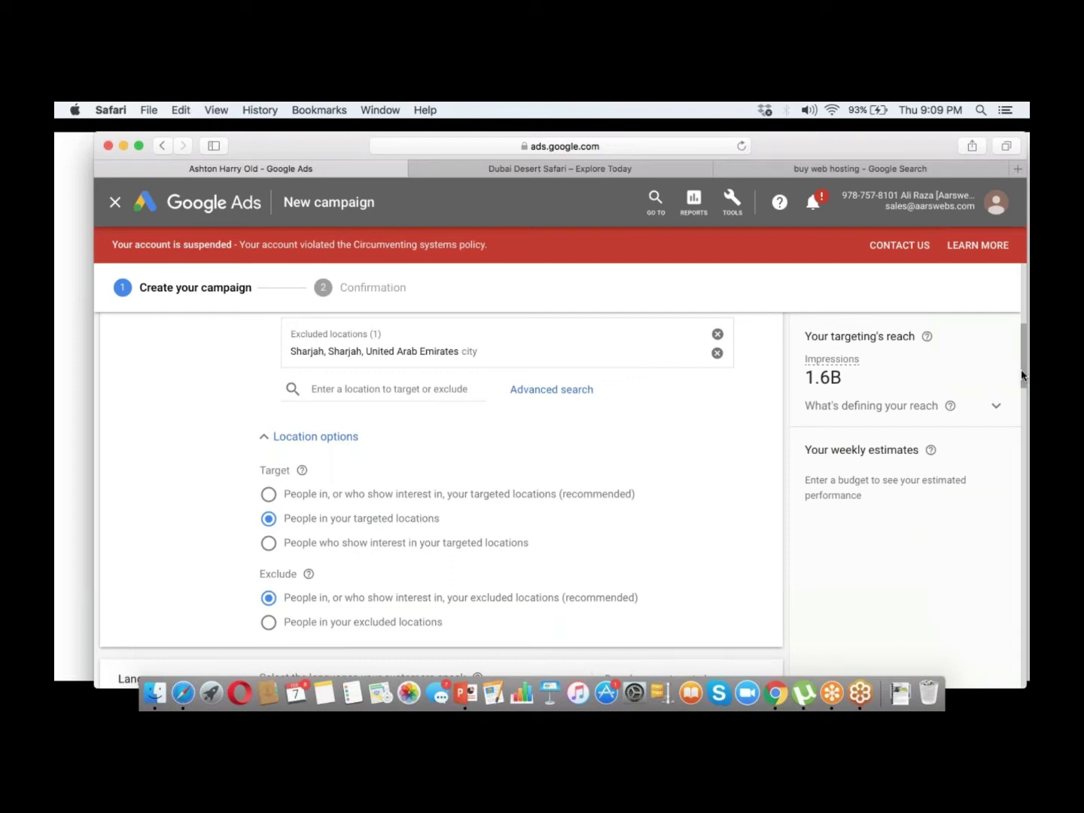
scroll(1022, 376, "down", 1)
scroll(1021, 376, "down", 3)
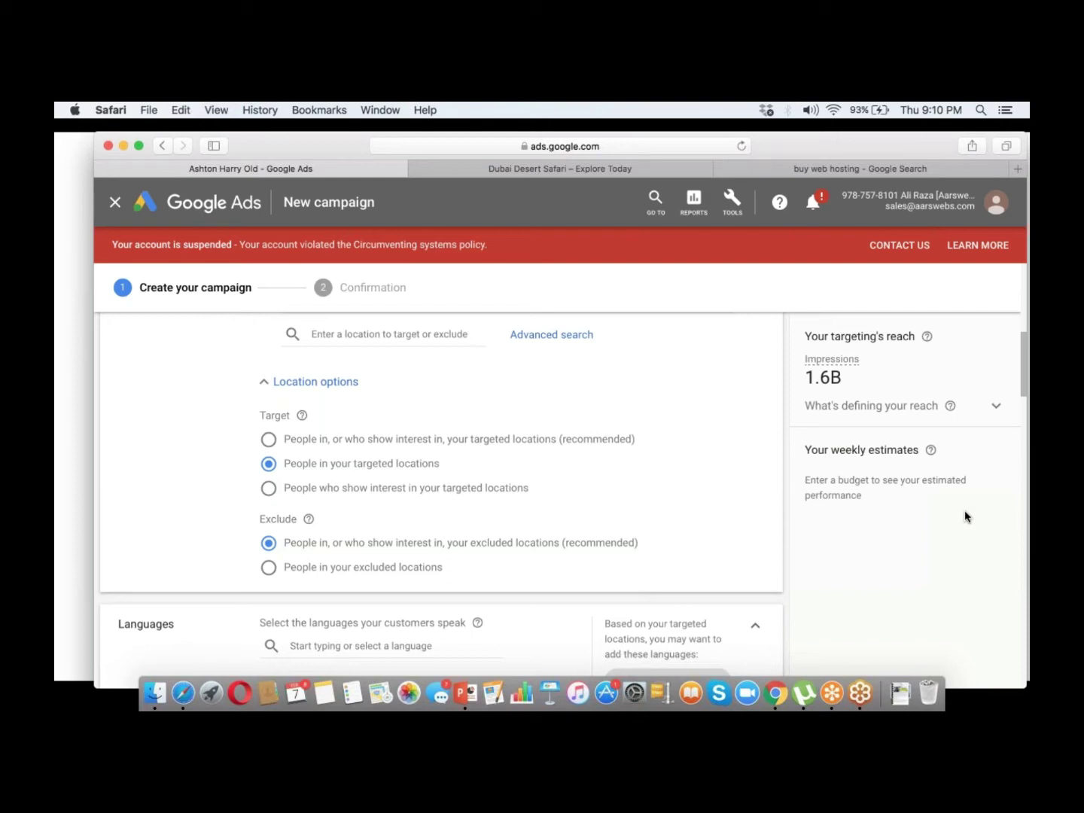
scroll(1023, 380, "up", 1)
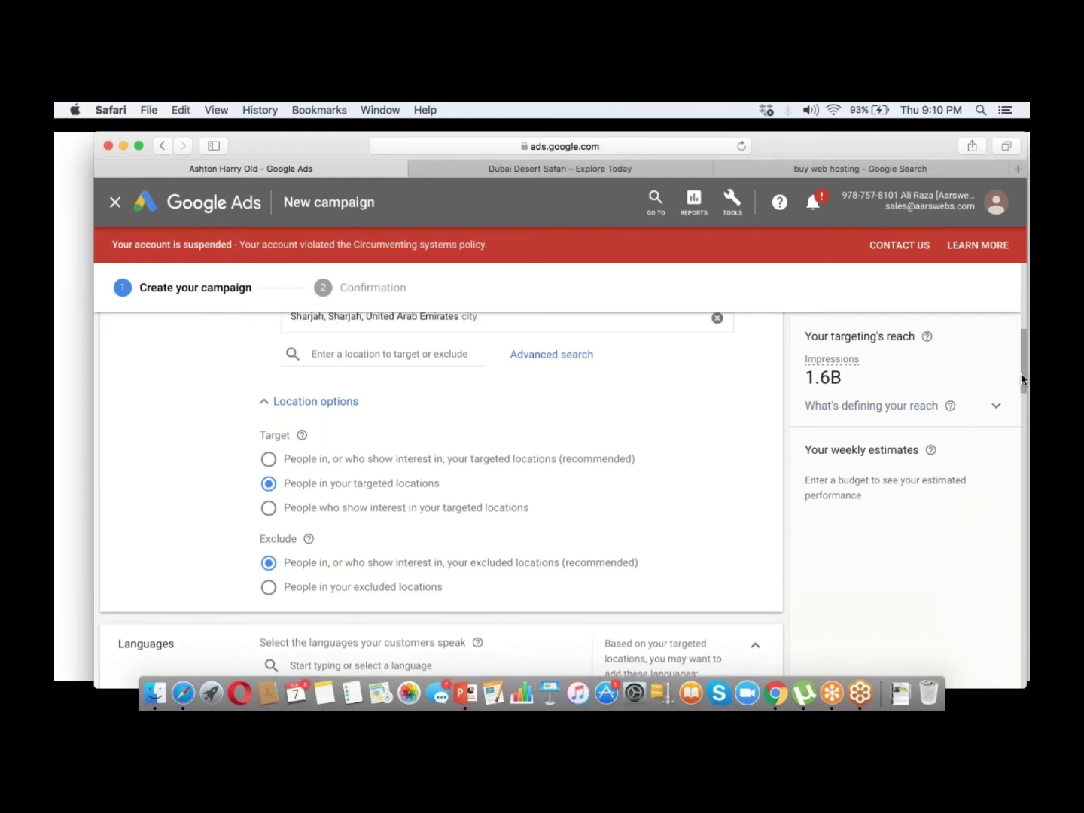
scroll(1020, 373, "up", 3)
scroll(1016, 362, "down", 5)
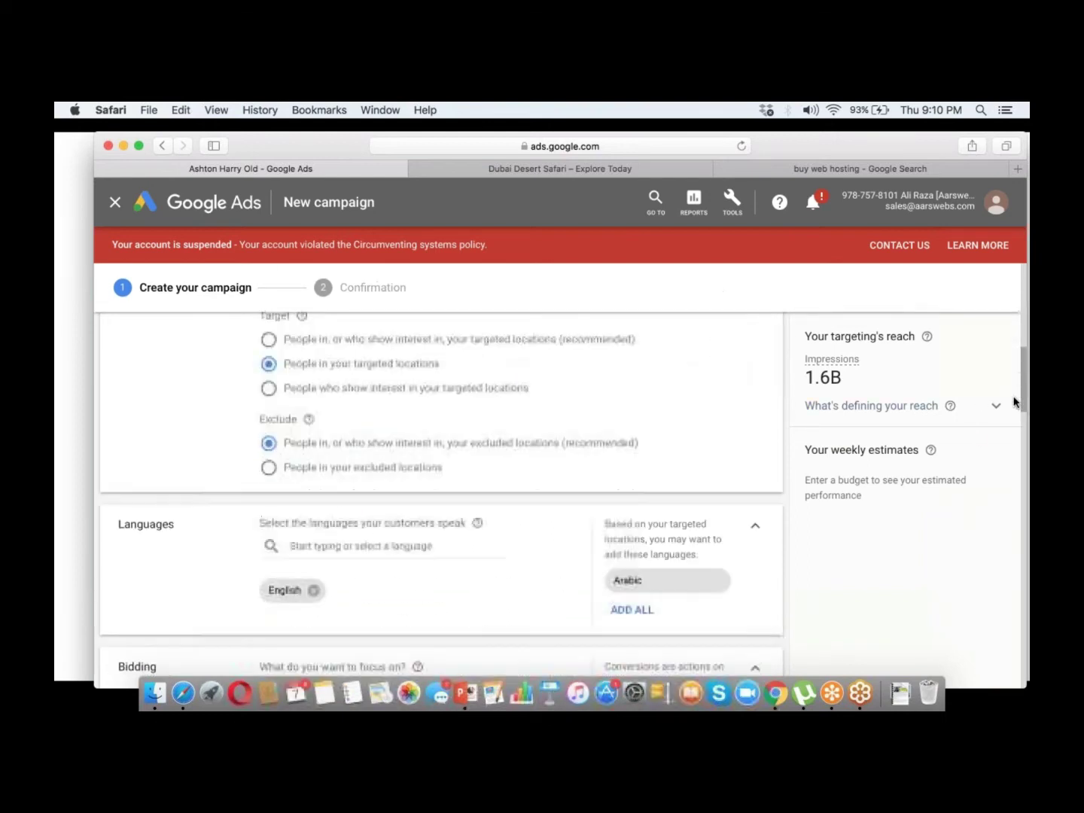
scroll(1013, 404, "down", 2)
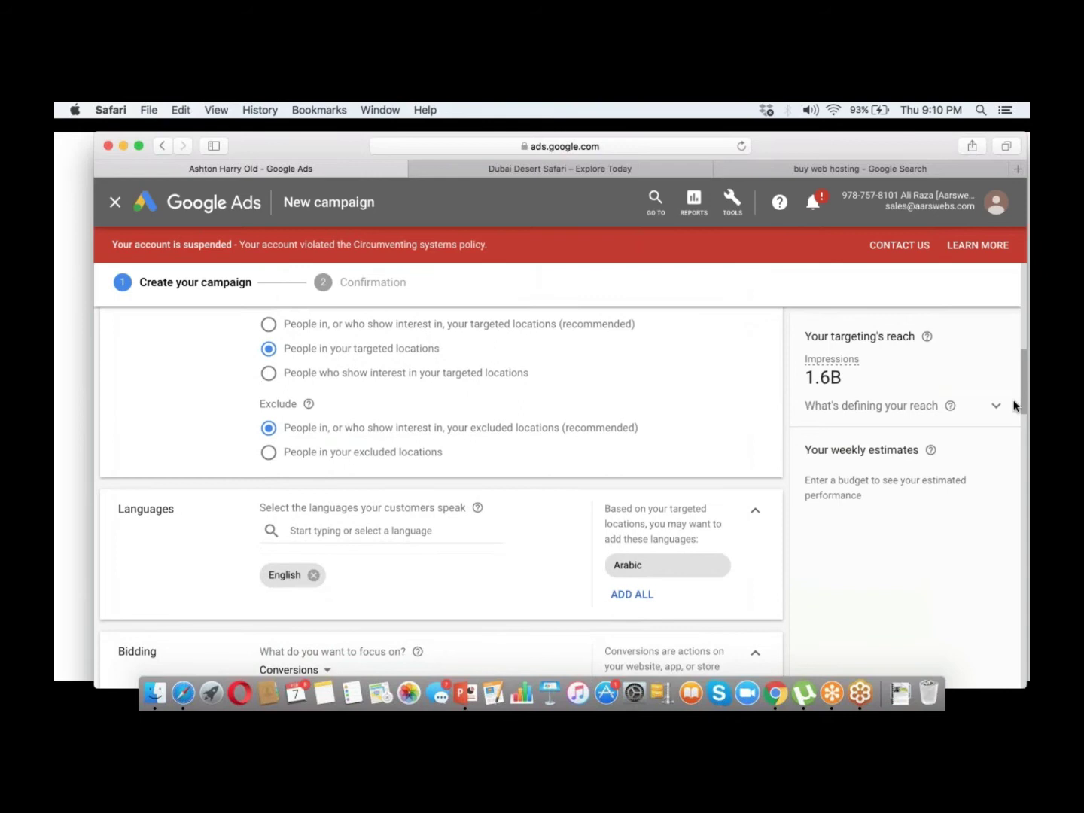
scroll(1010, 425, "down", 3)
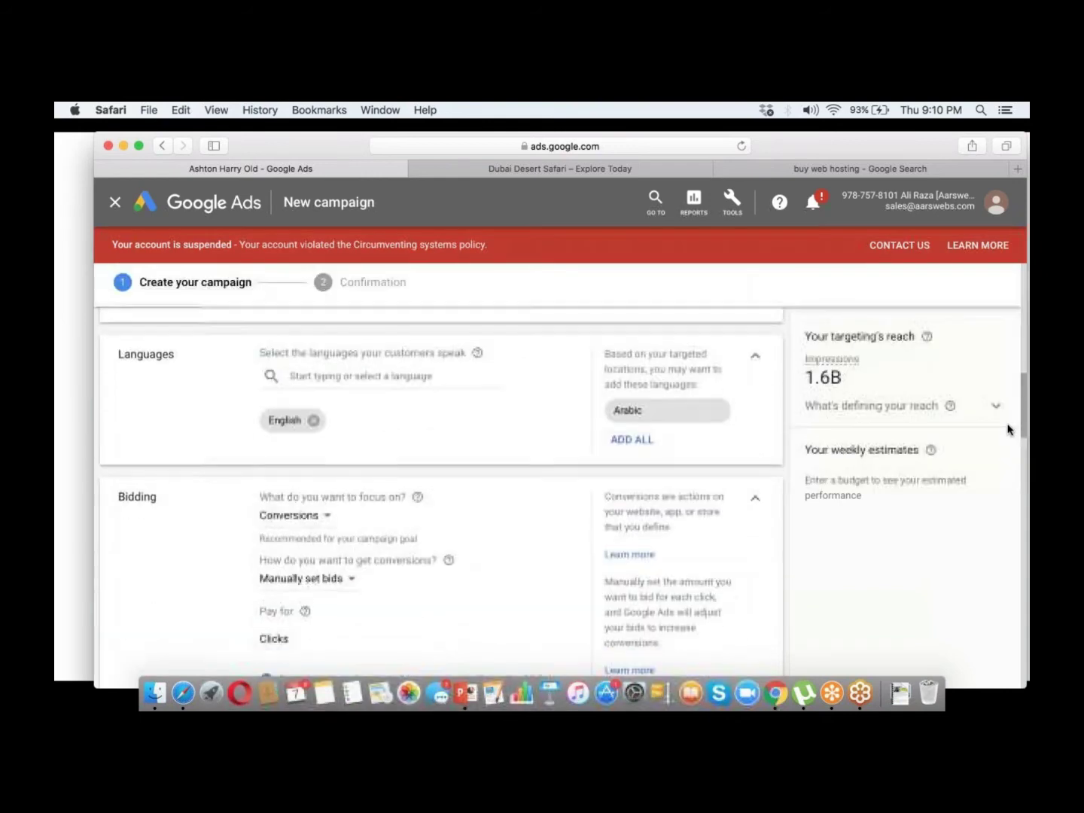
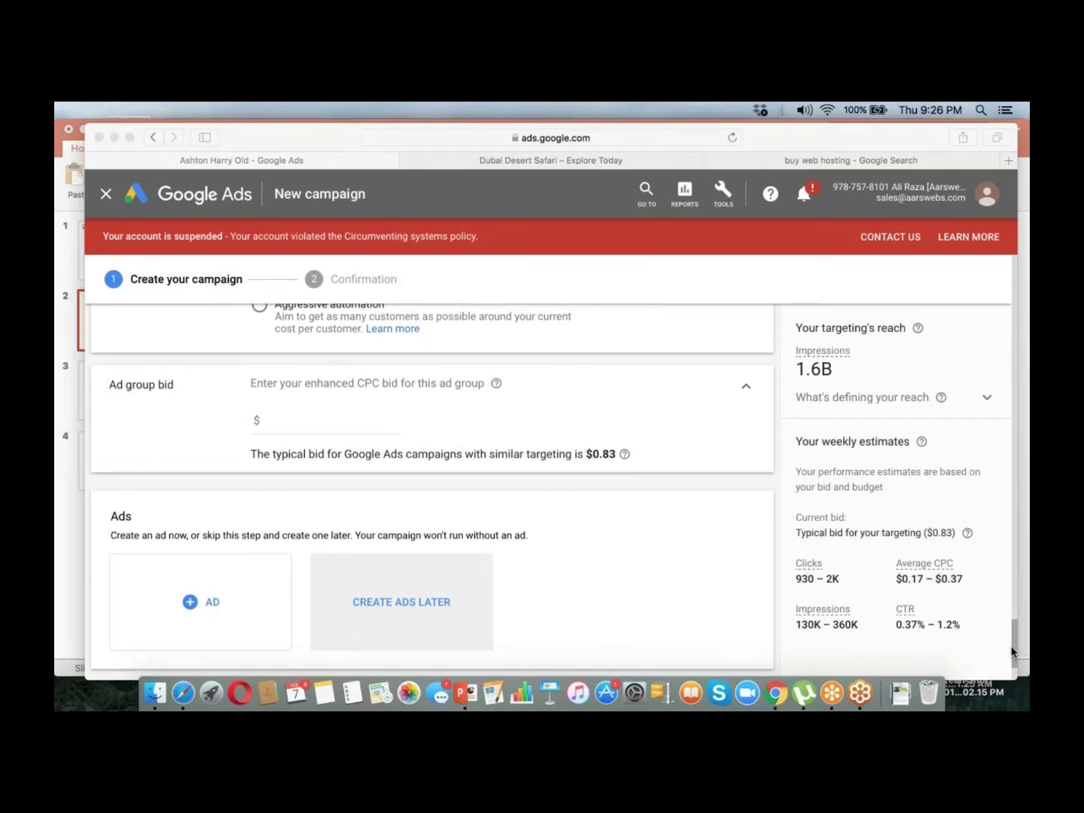
Try a custom frequency capping limit, check its time period choices, and return to letting Google Ads optimize how often ads show.
left_click_drag(1013, 642, 1020, 449)
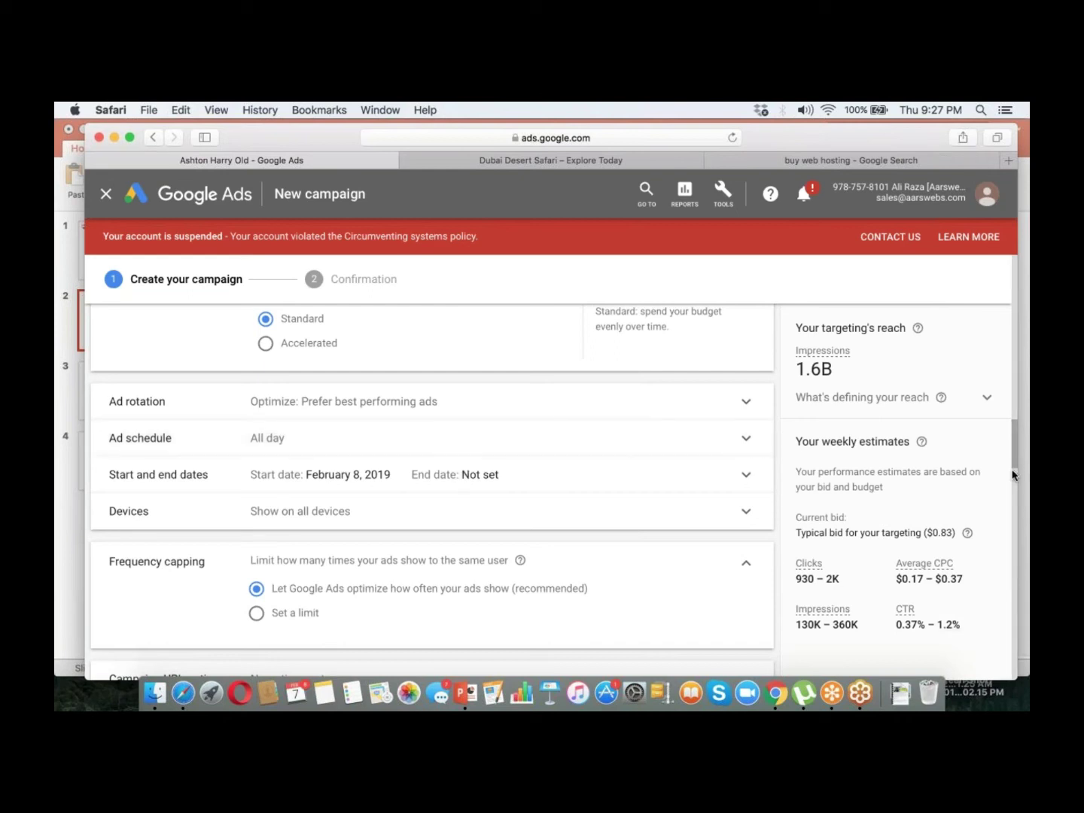
left_click_drag(1012, 466, 1013, 476)
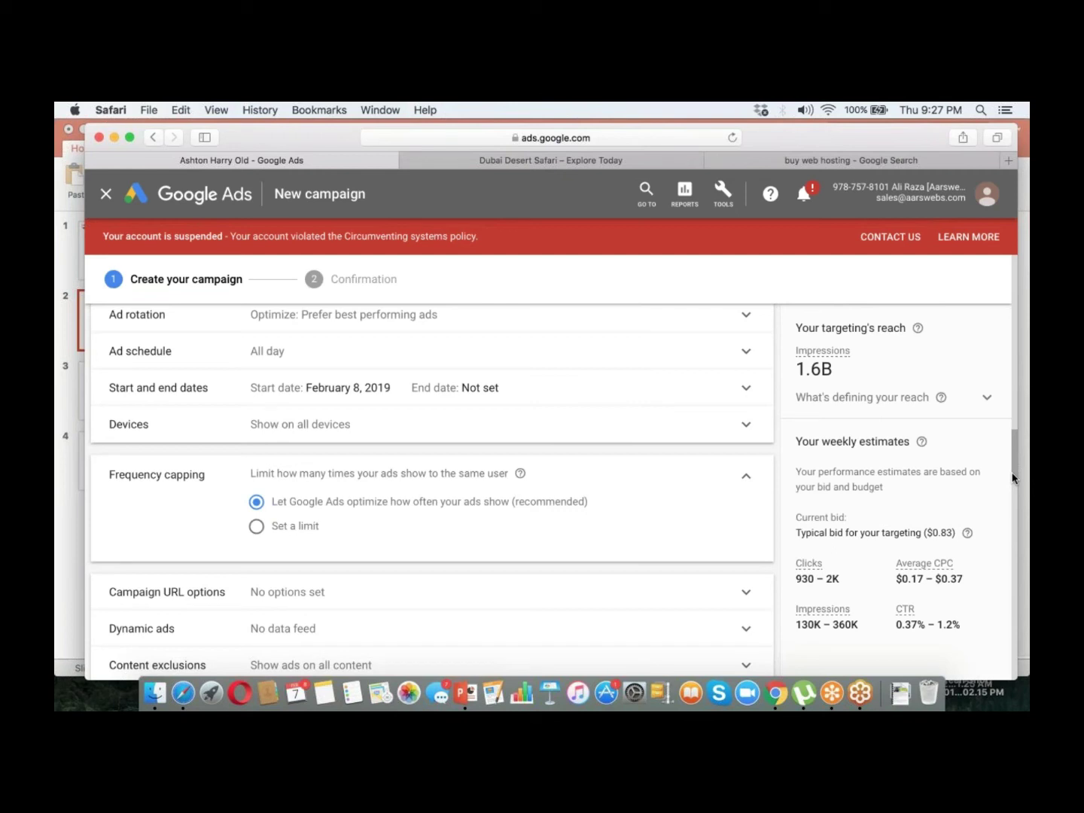
left_click(304, 532)
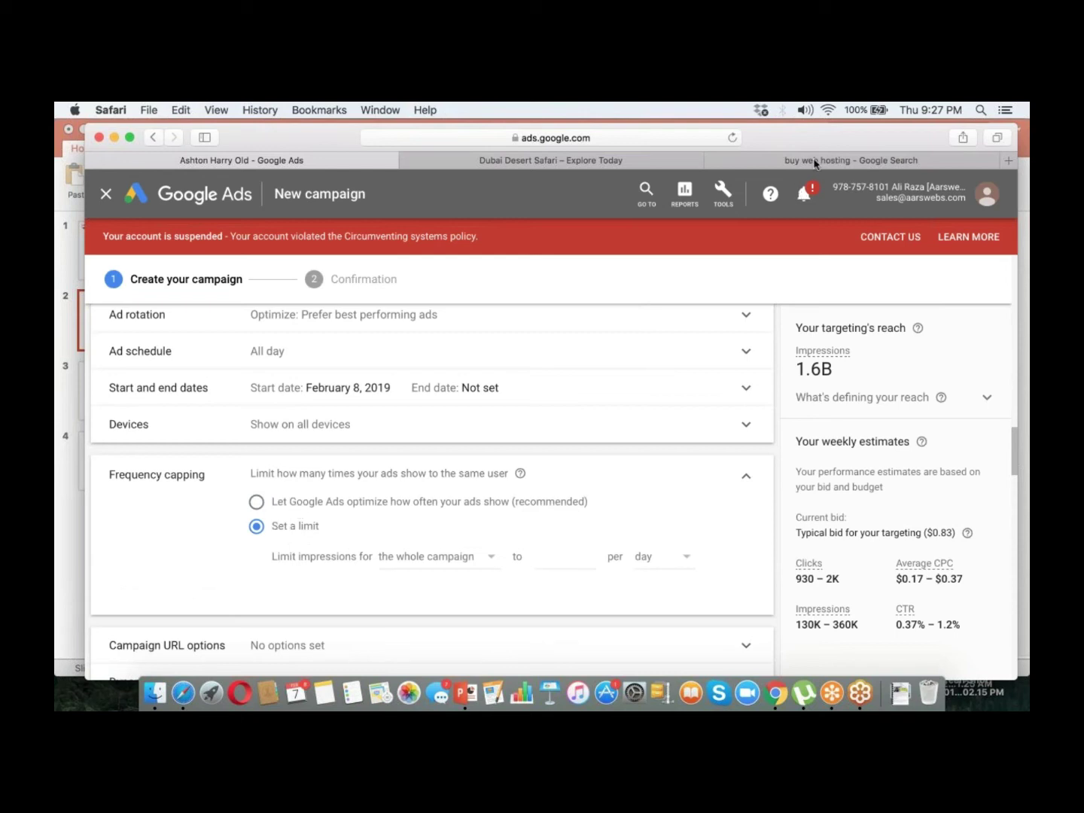
left_click(903, 119)
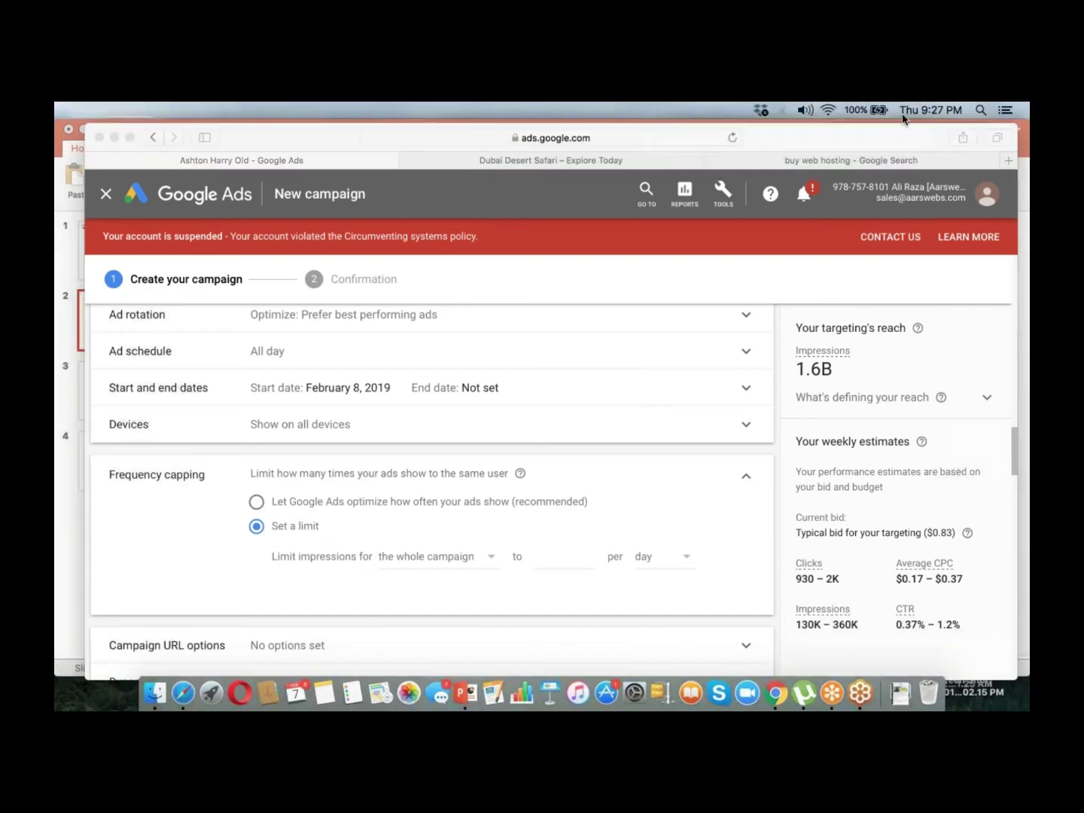
left_click(655, 562)
left_click(648, 564)
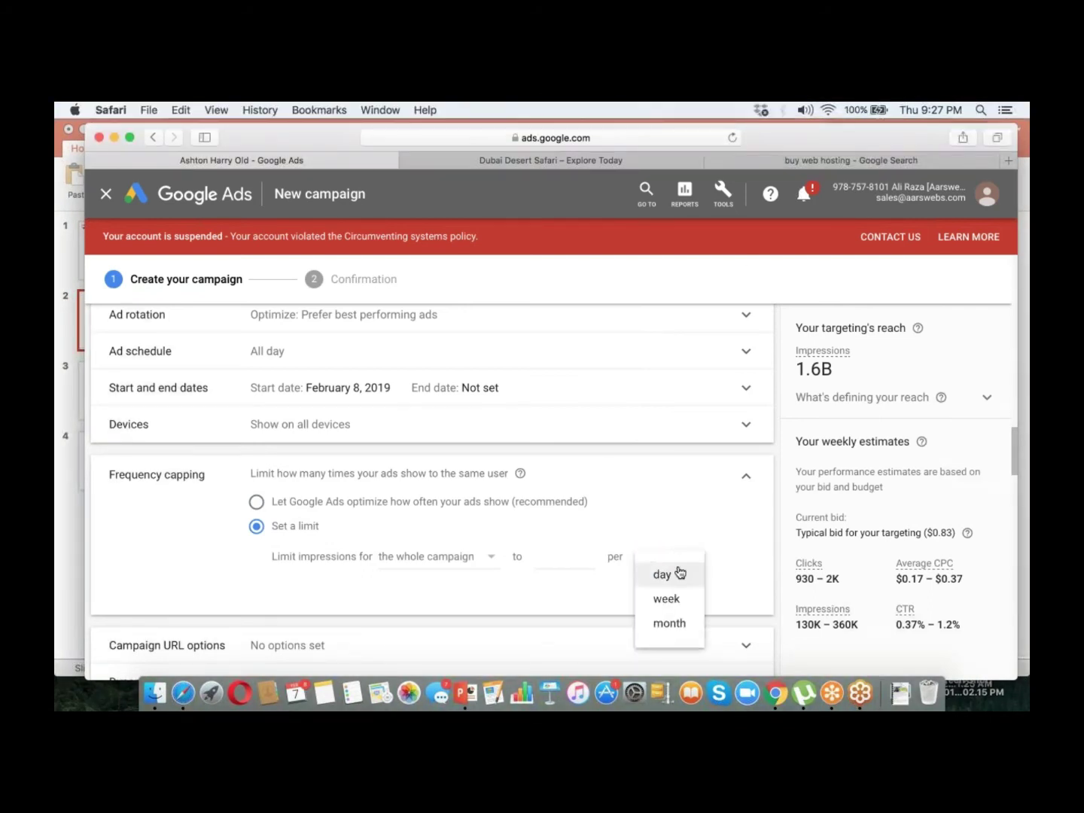
left_click(592, 606)
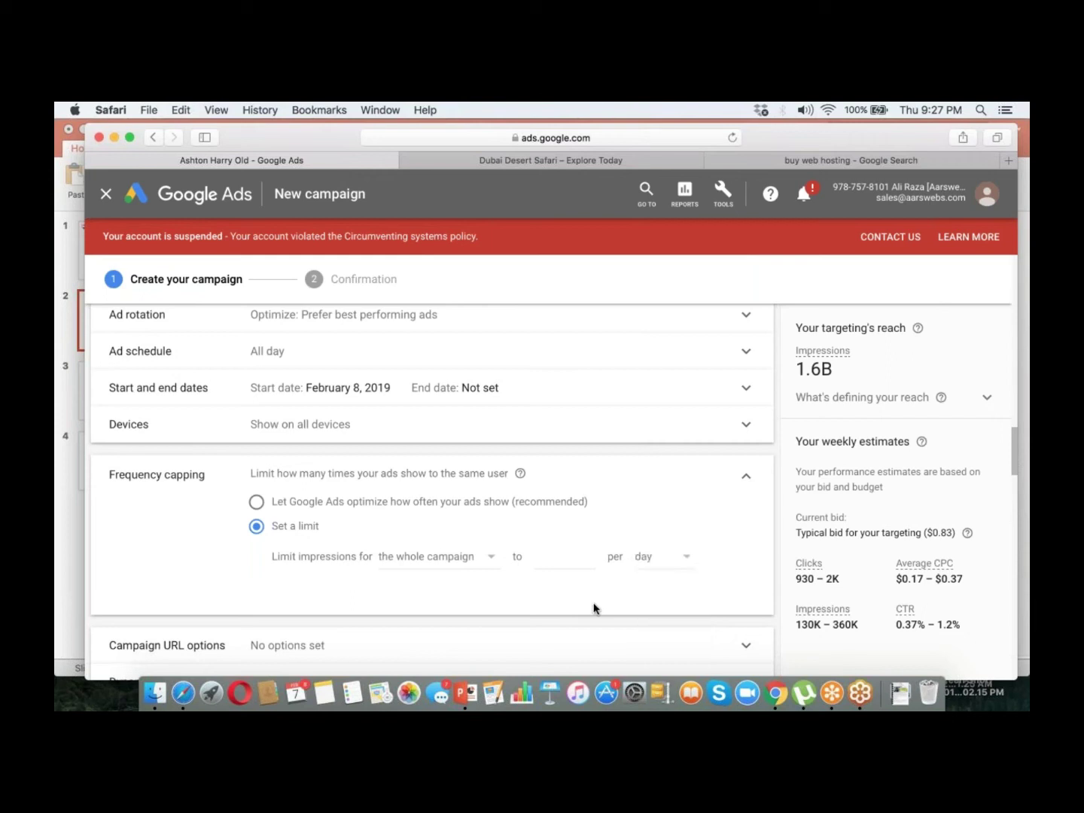
left_click(257, 502)
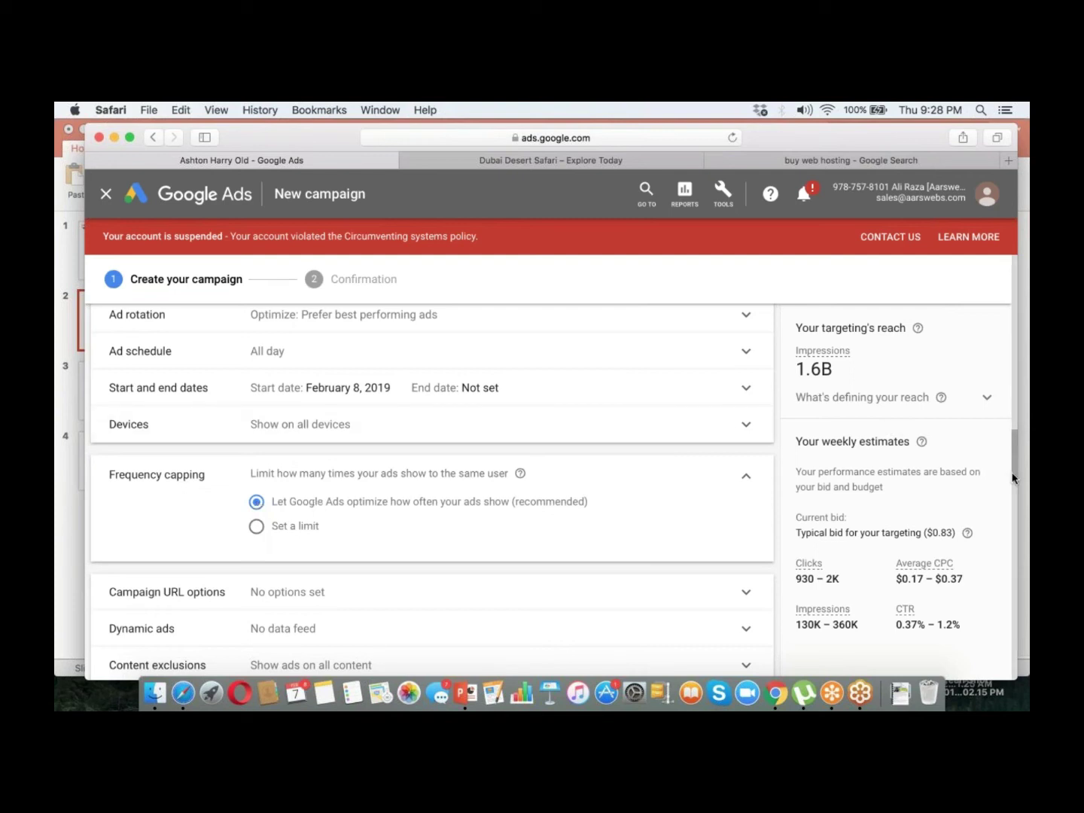
Expand the content exclusions and review the digital content labels, sensitive content and content type options.
scroll(1013, 483, "down", 2)
scroll(1013, 483, "down", 1)
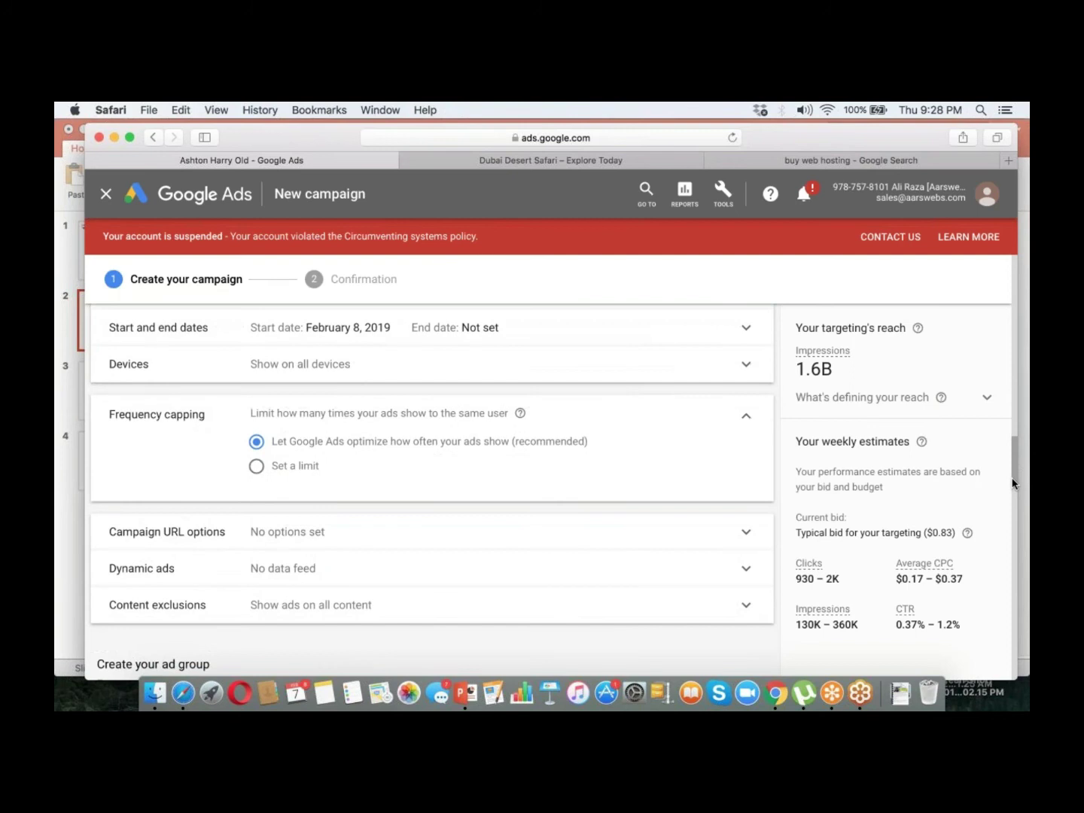
left_click_drag(1013, 484, 1014, 498)
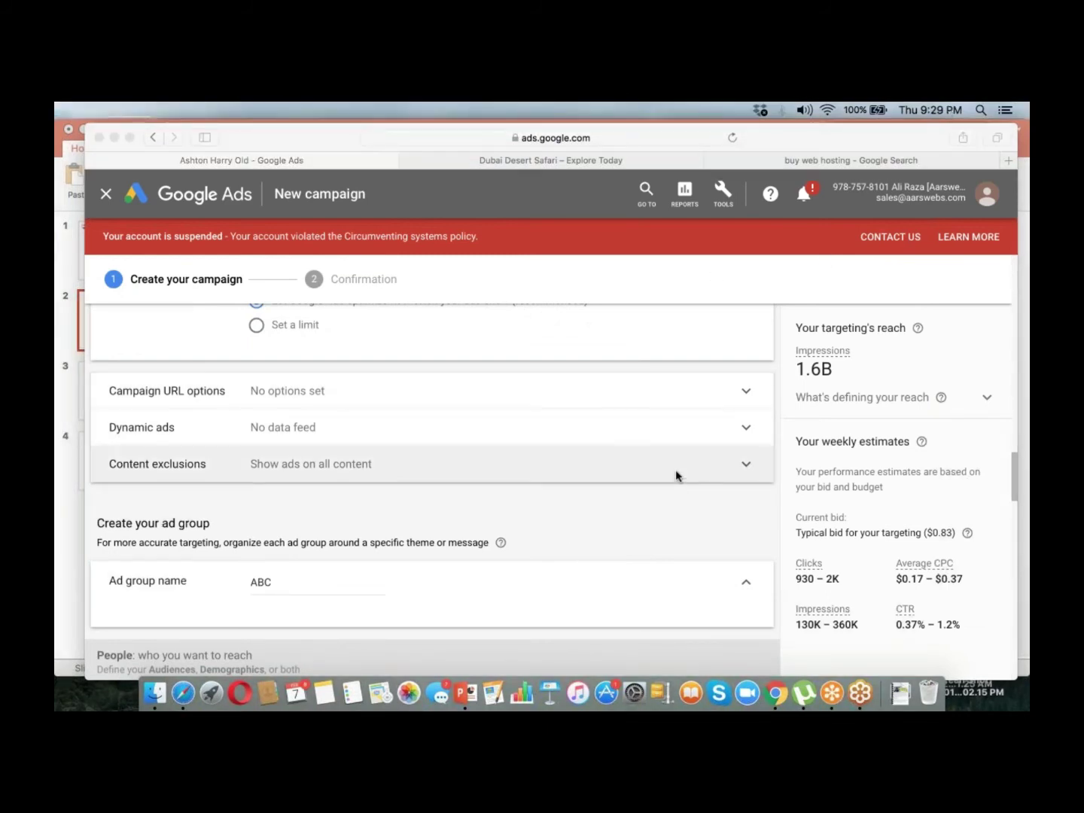
left_click(743, 468)
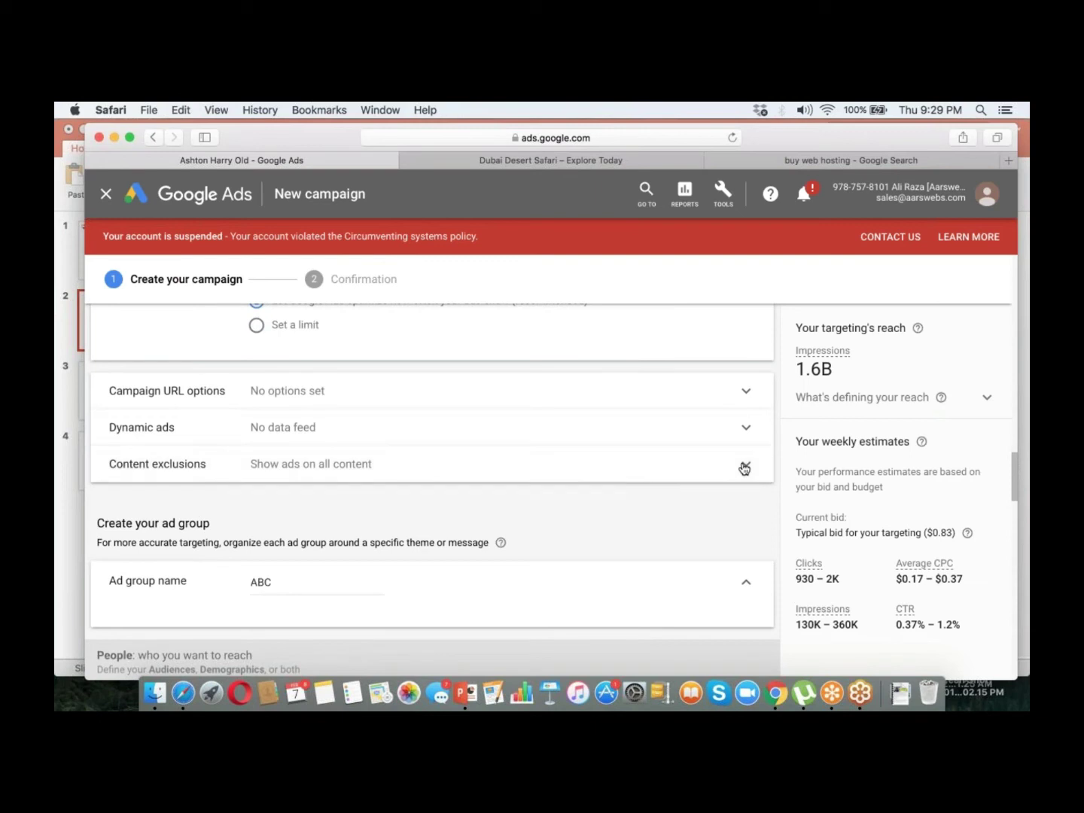
left_click(743, 469)
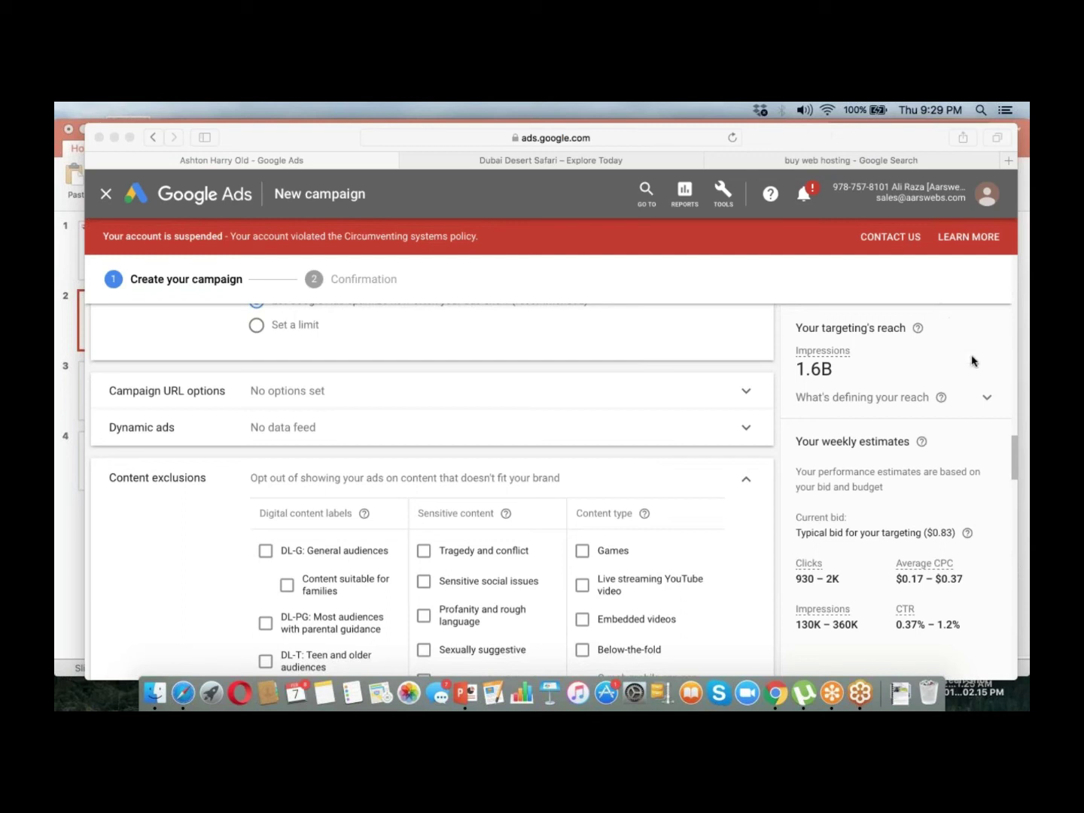
left_click(1013, 456)
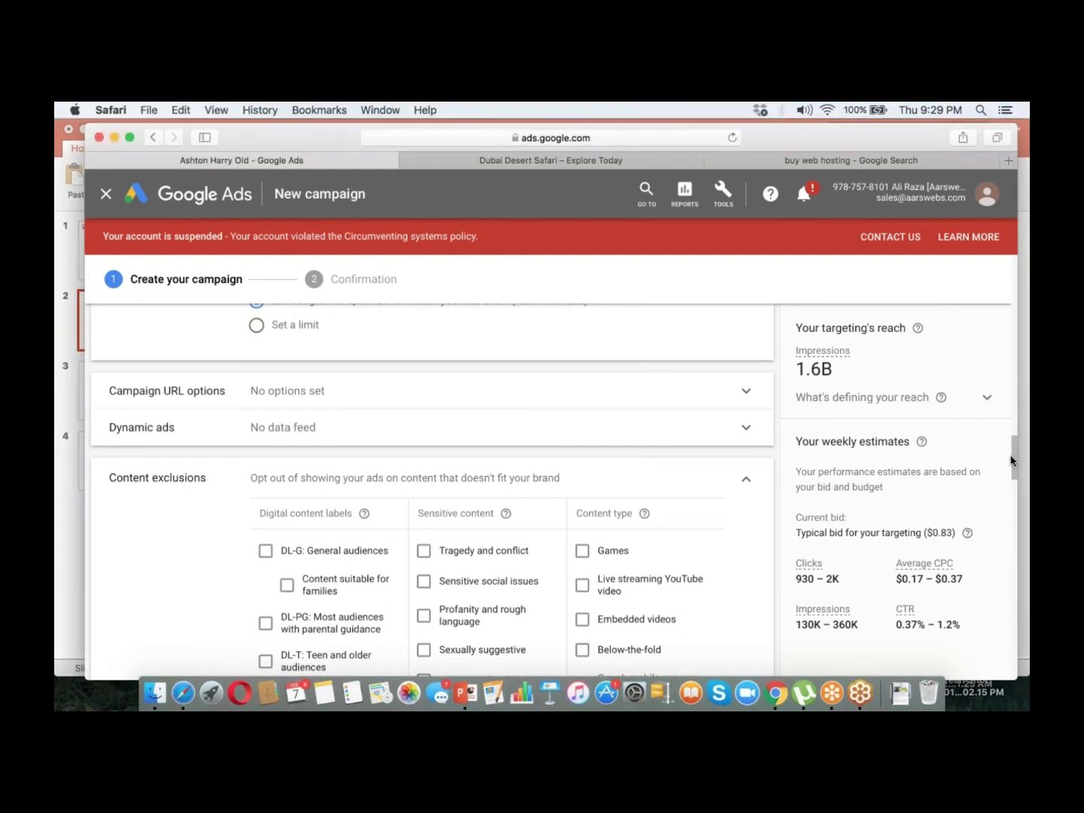
scroll(1013, 465, "down", 1)
left_click_drag(1014, 465, 1013, 483)
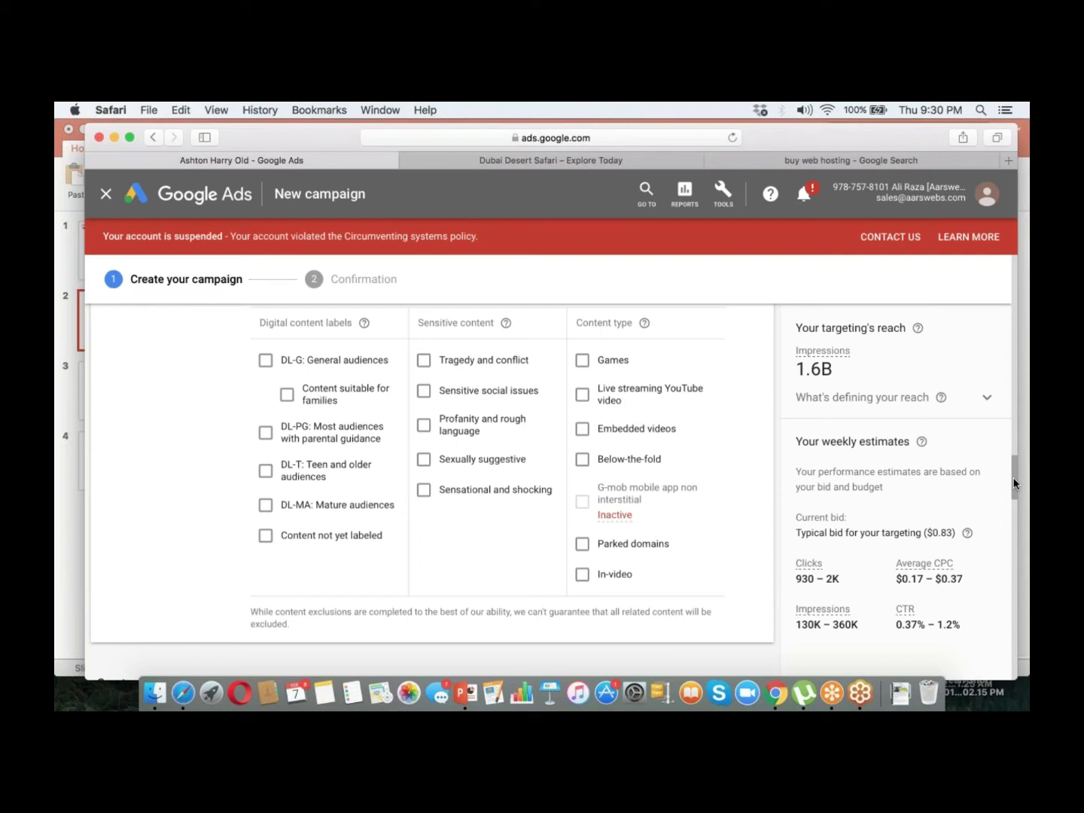
scroll(1013, 479, "down", 1)
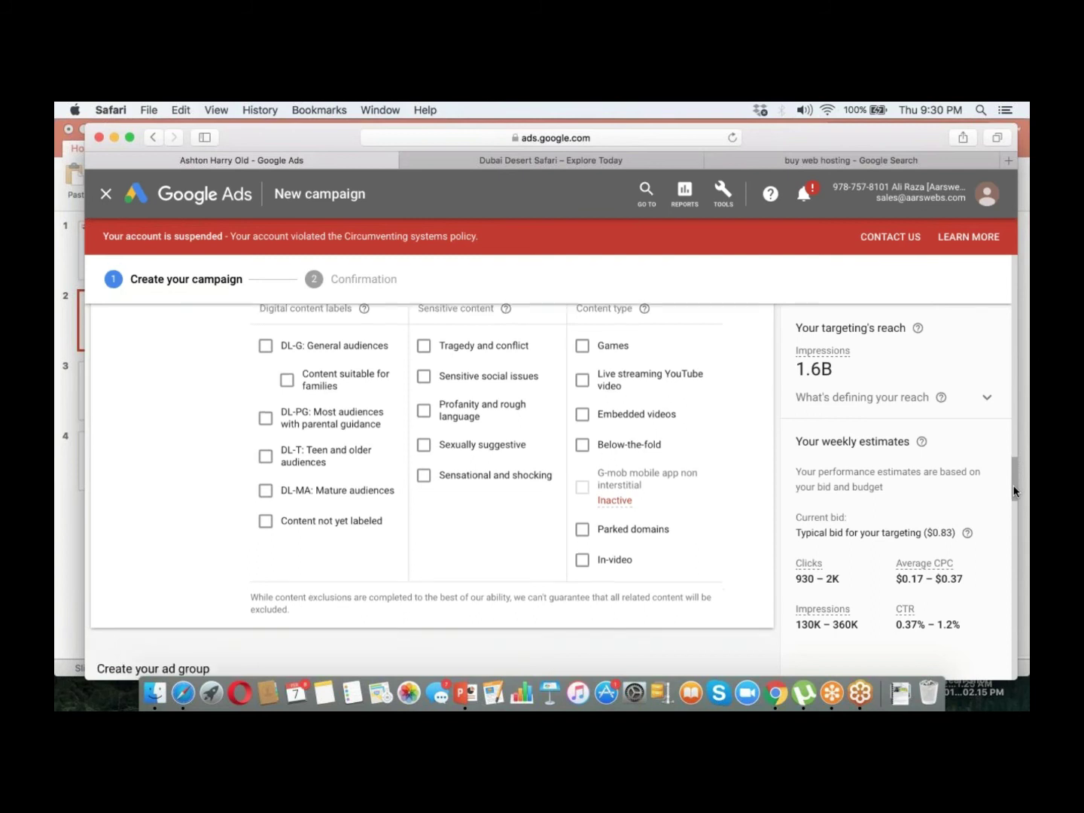
scroll(1013, 478, "up", 3)
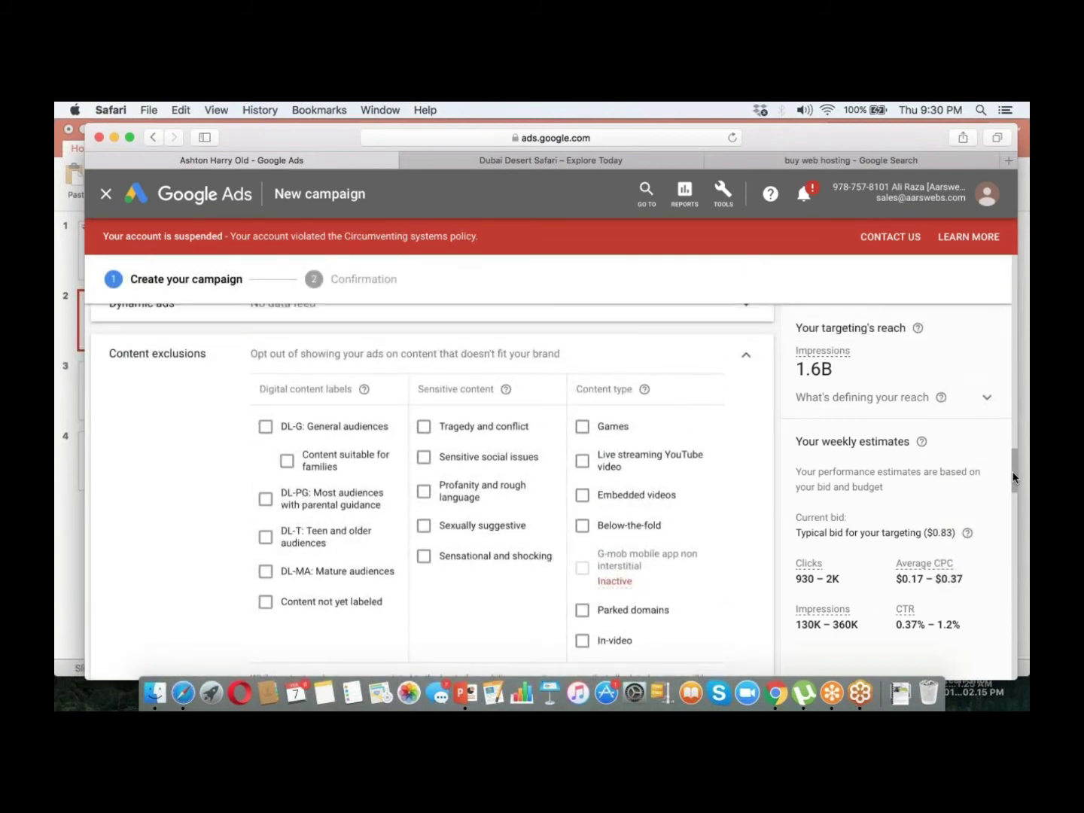
left_click_drag(1013, 477, 1012, 486)
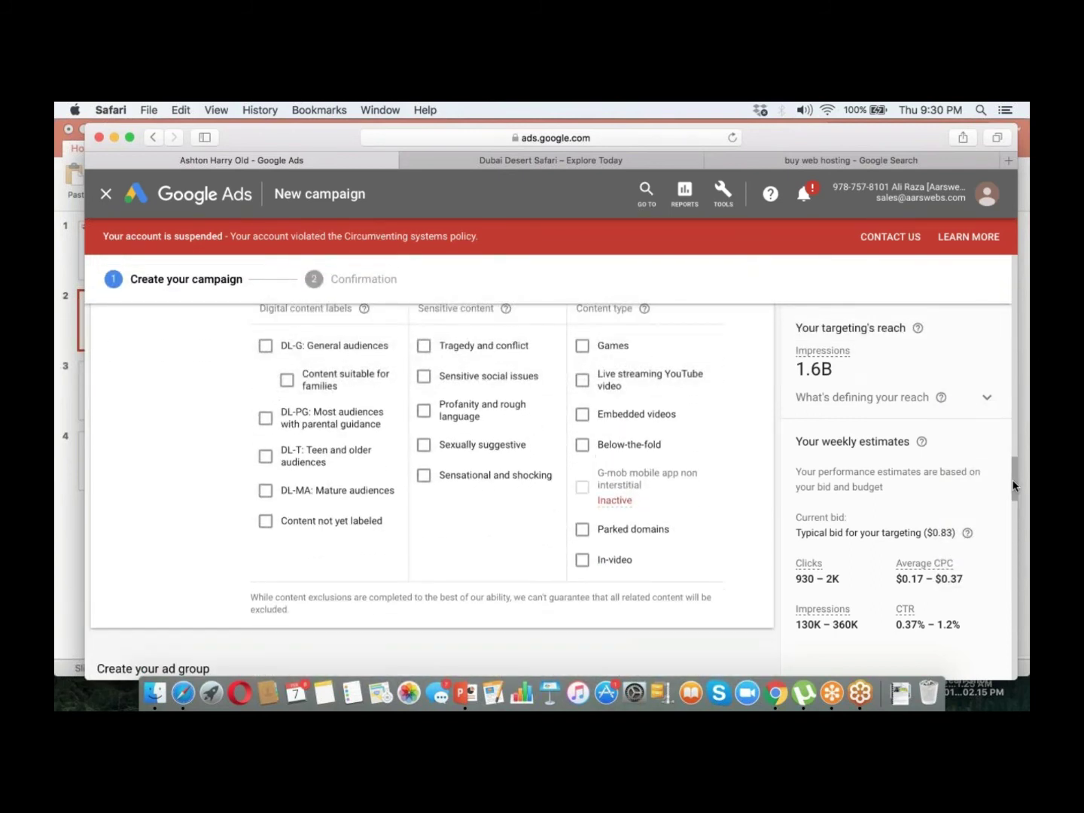
Examine the ad group's audience targeting choices, comparing the browse categories with the ideas based on the website.
scroll(1013, 485, "down", 5)
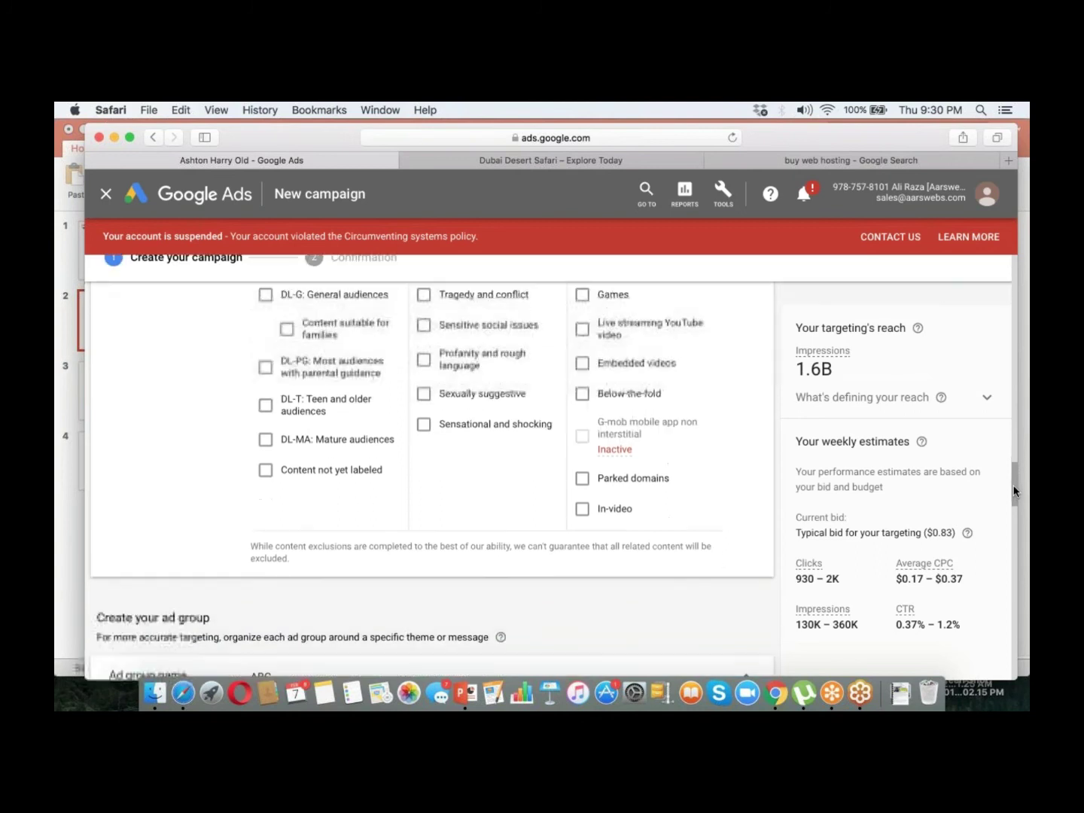
scroll(1016, 511, "down", 5)
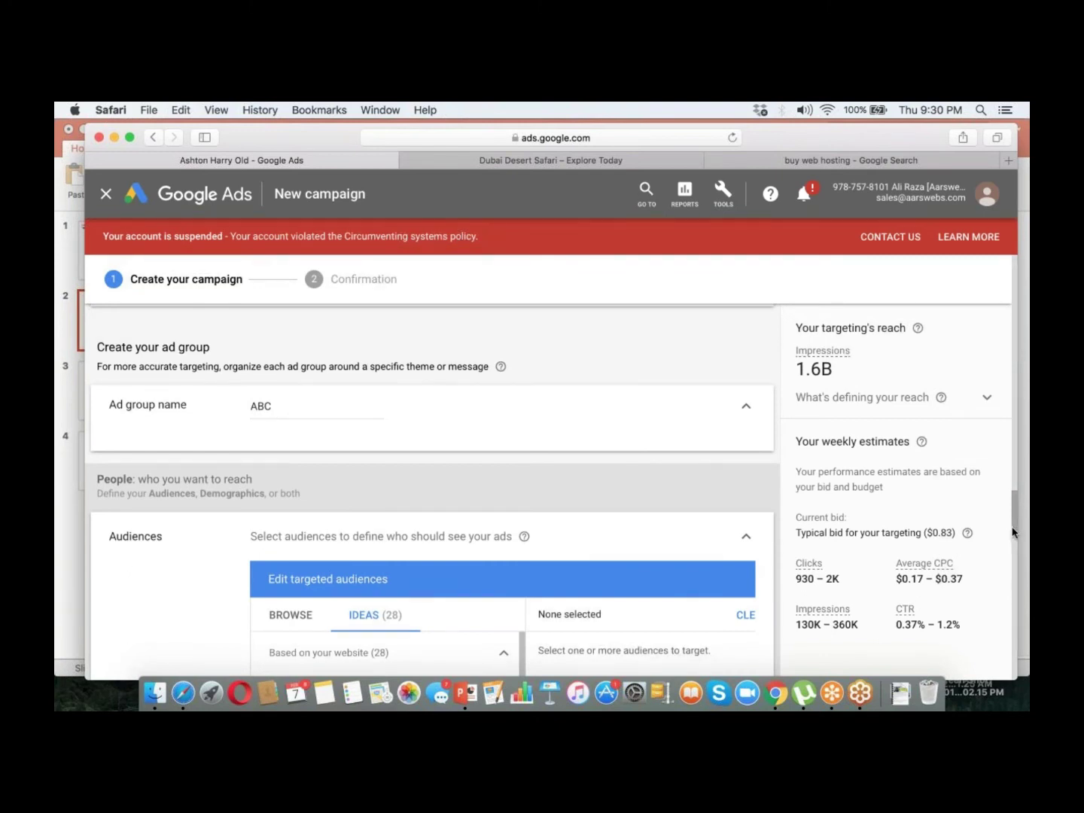
left_click_drag(1012, 534, 1010, 562)
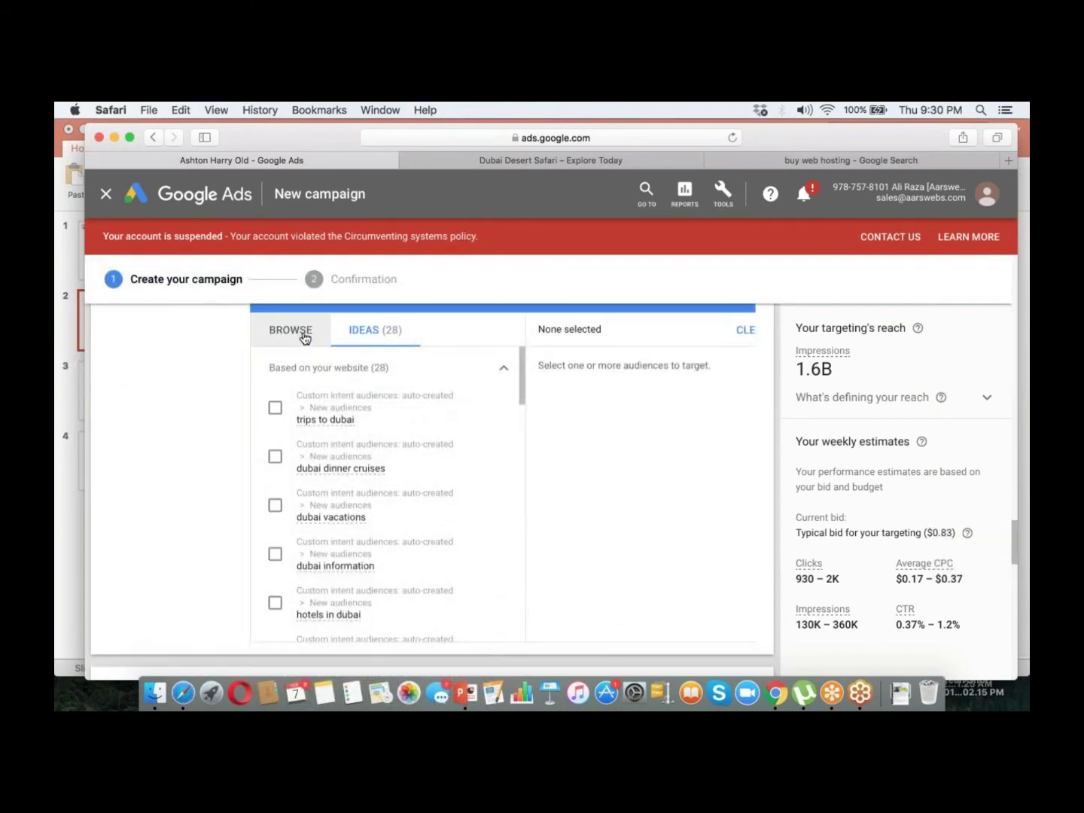
left_click(304, 336)
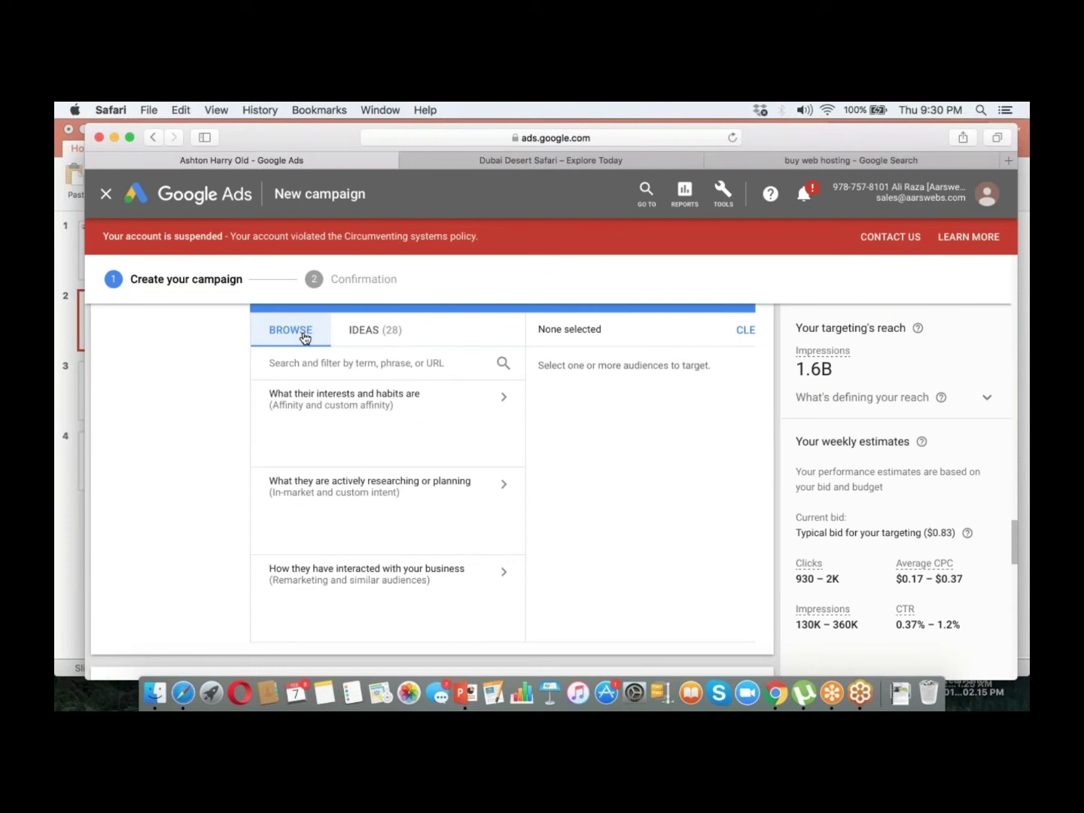
left_click(790, 121)
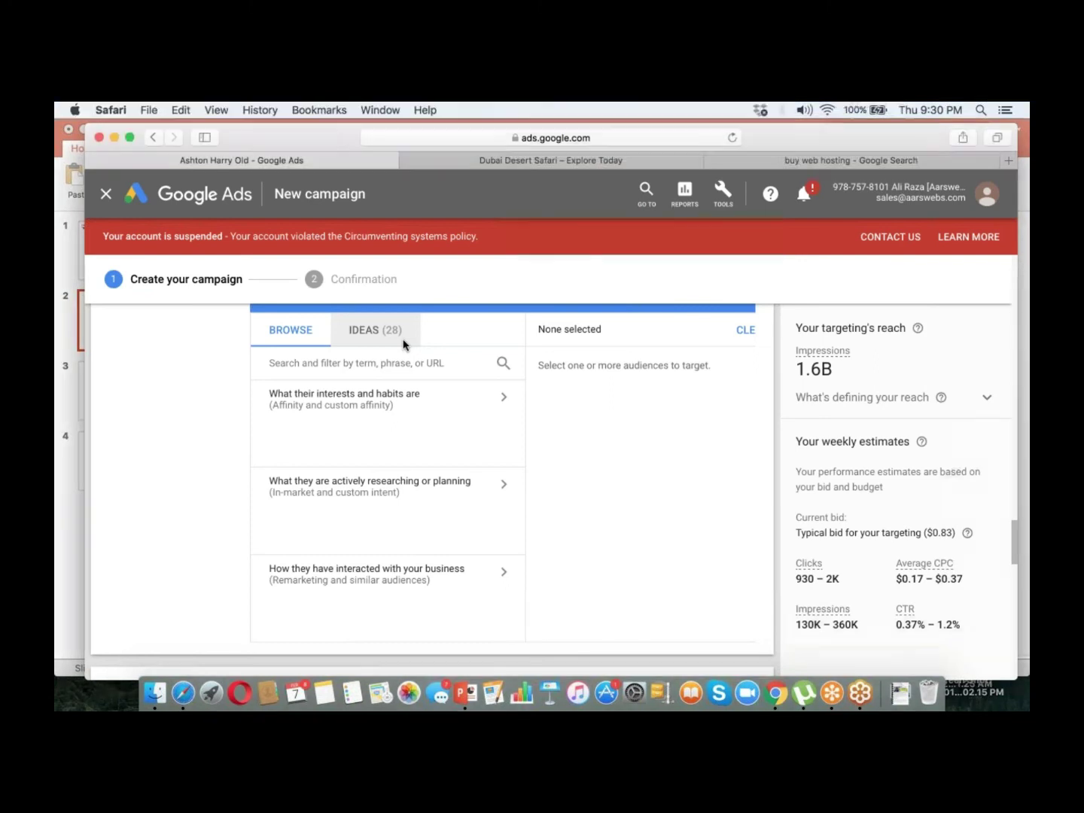
left_click(375, 337)
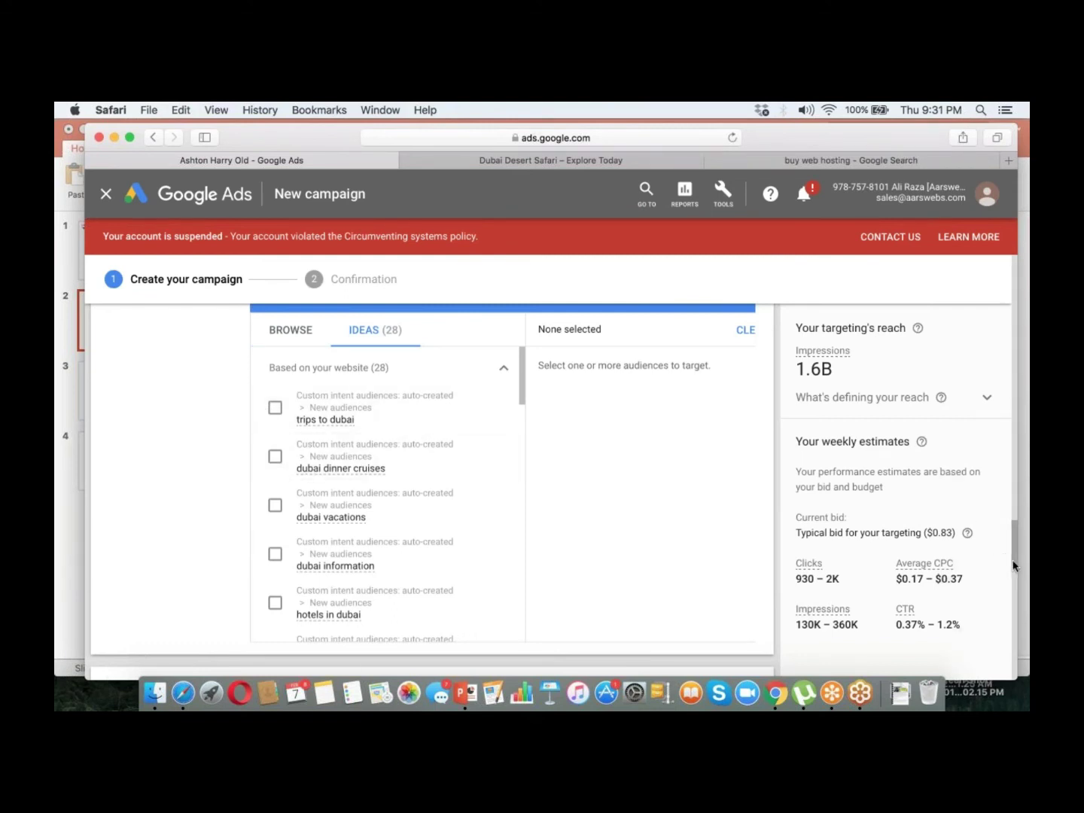
Zoom out the page and review the targeted demographics by gender, age, parental status and household income.
scroll(1015, 566, "up", 2)
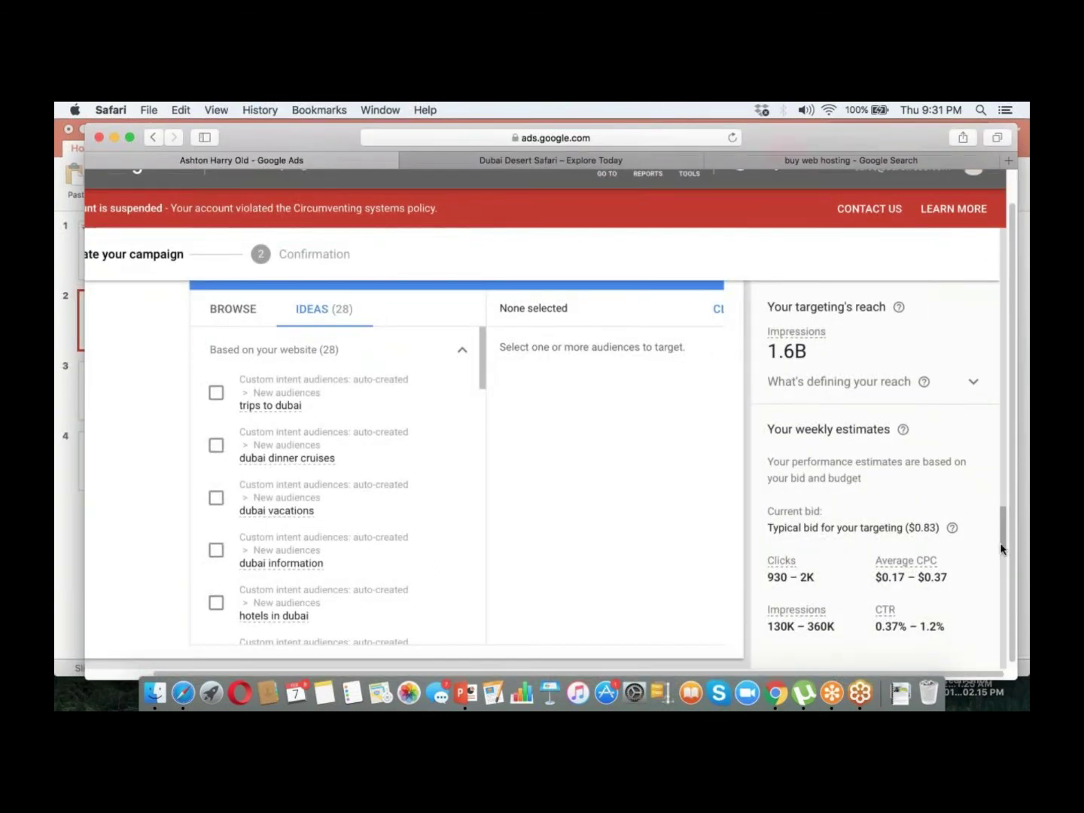
scroll(1000, 549, "up", 2)
scroll(1005, 554, "down", 5)
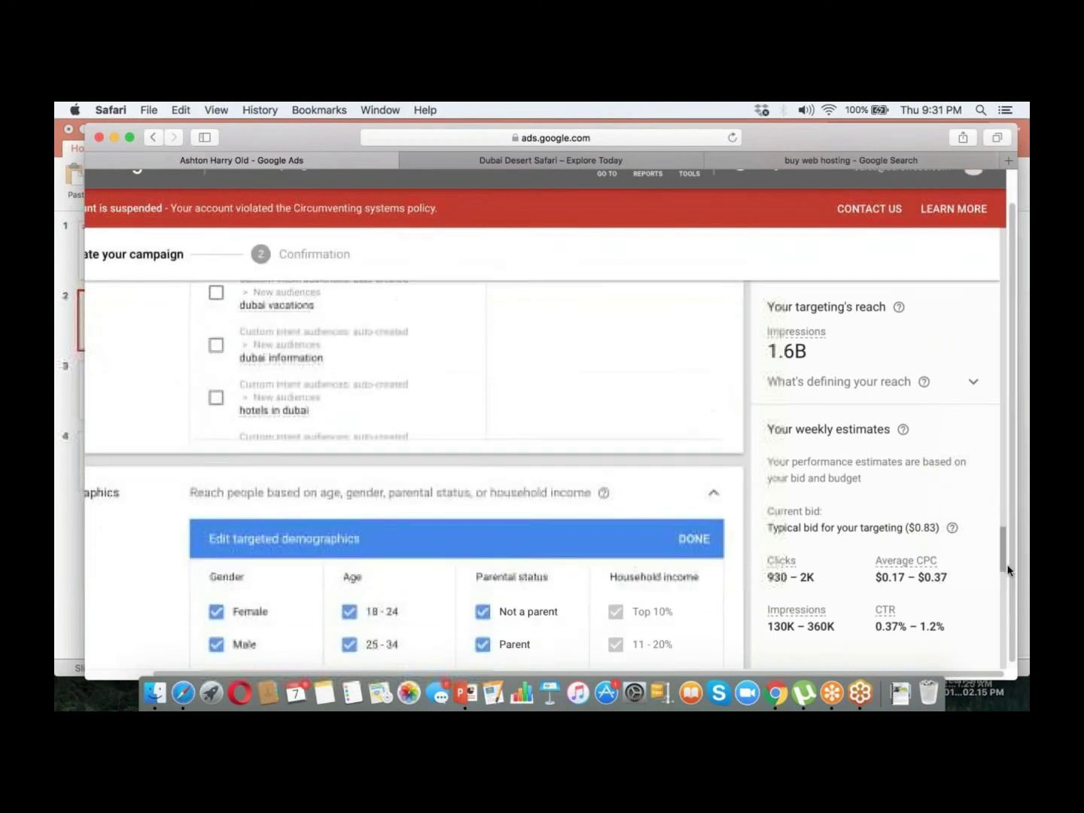
scroll(1007, 572, "down", 3)
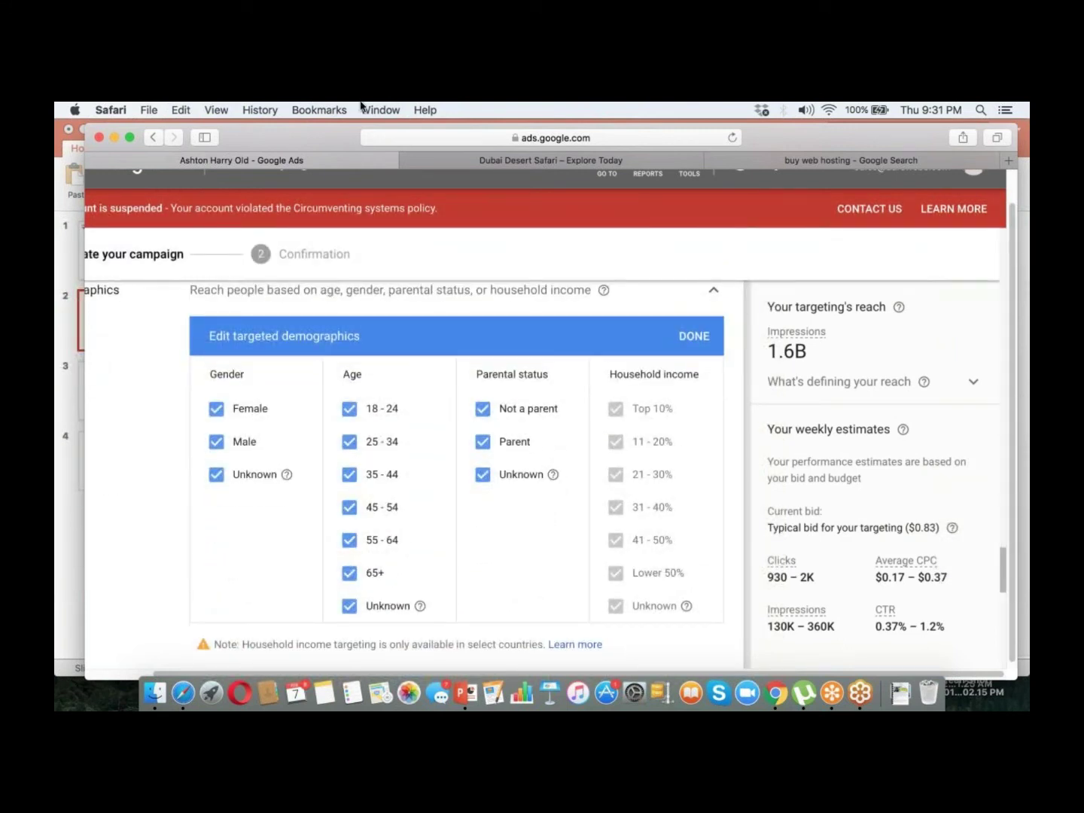
left_click(210, 110)
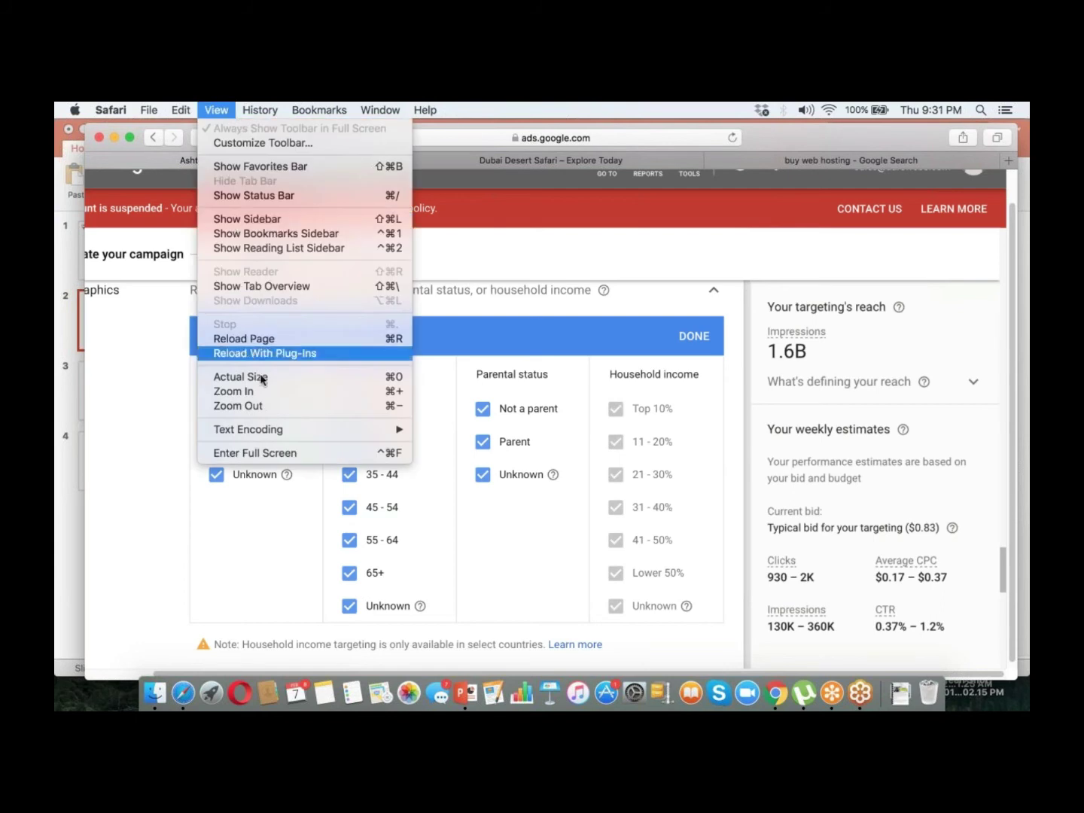
left_click(267, 406)
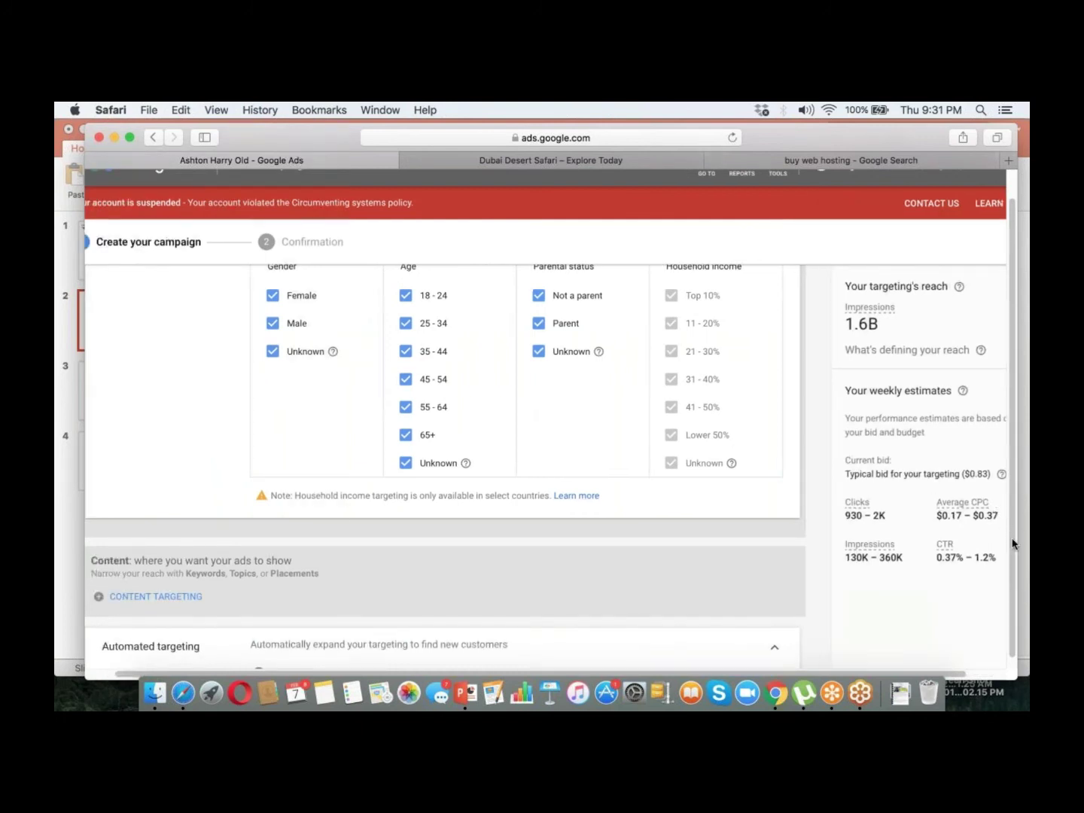
scroll(1009, 526, "up", 1)
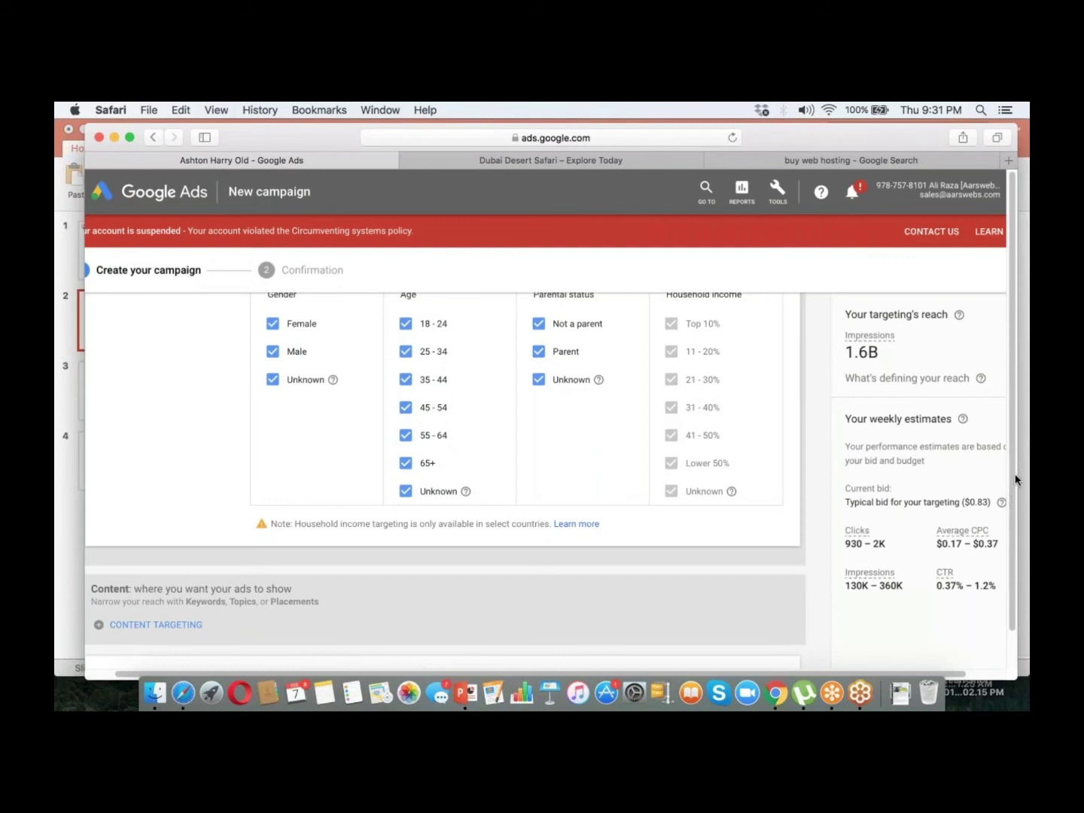
scroll(1010, 493, "down", 2)
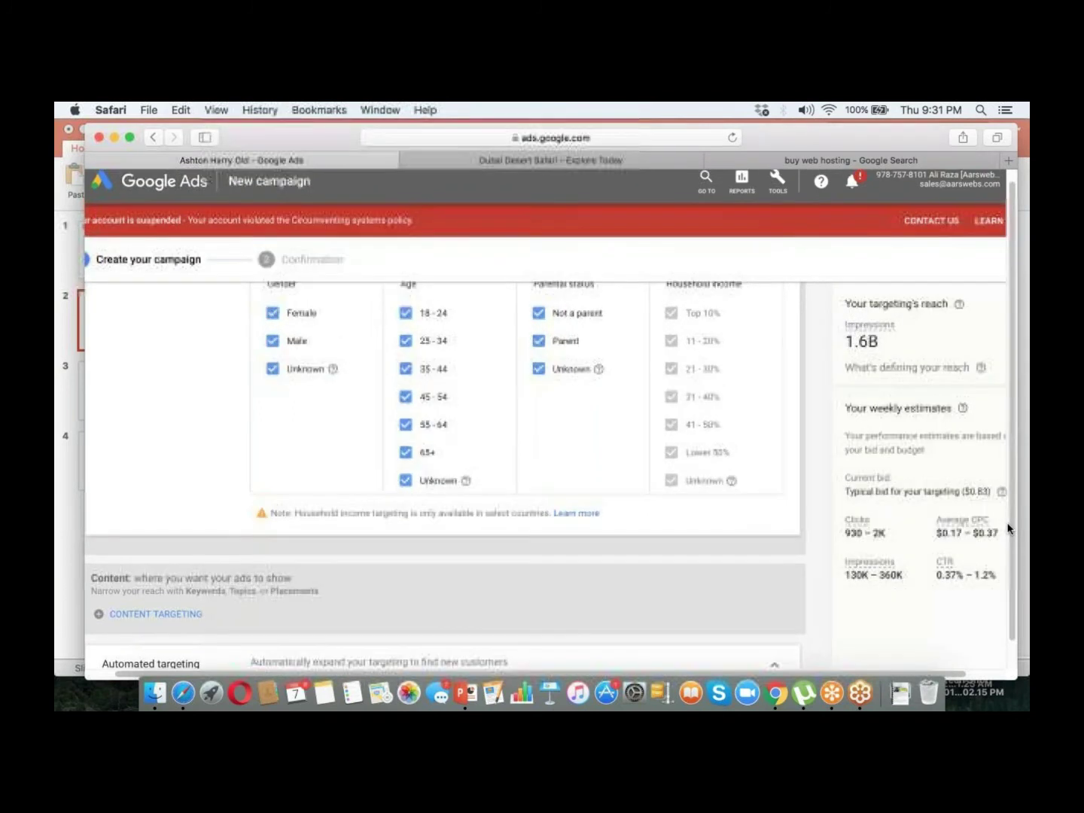
scroll(1006, 538, "down", 2)
scroll(1000, 561, "down", 1)
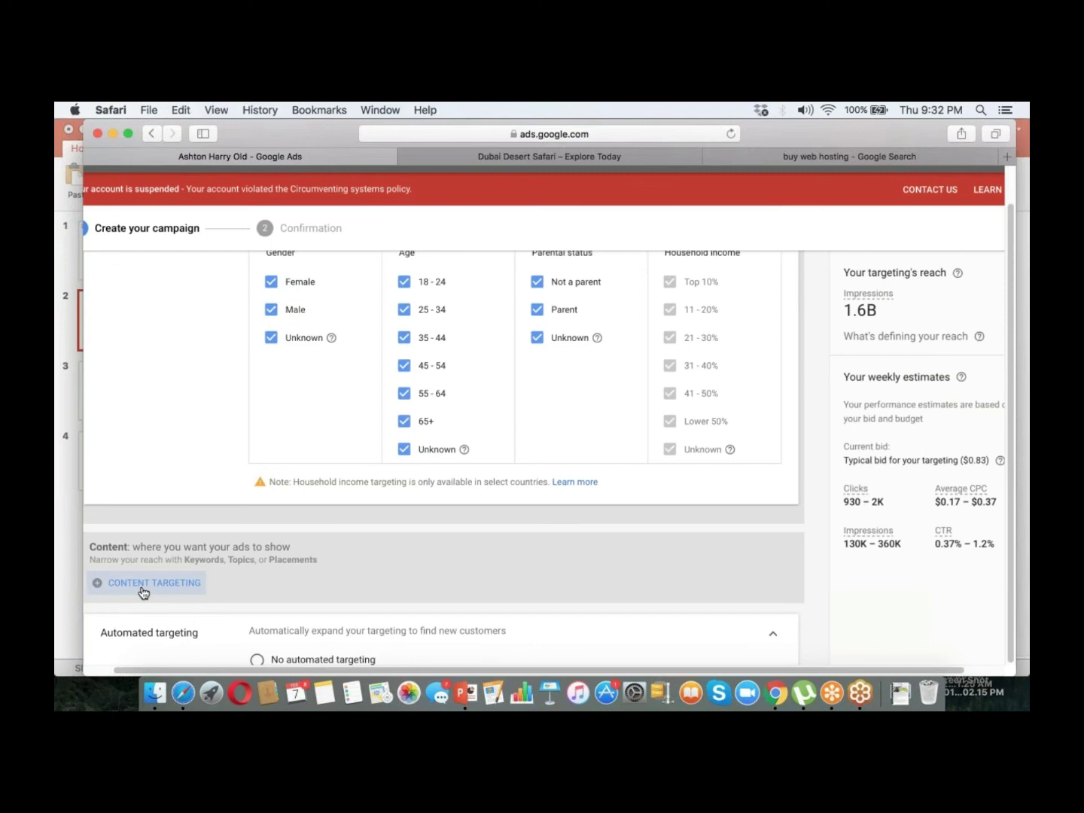
Add Keywords as content targeting for the ad group, finish editing without entering any keywords, and collapse the section.
left_click(144, 591)
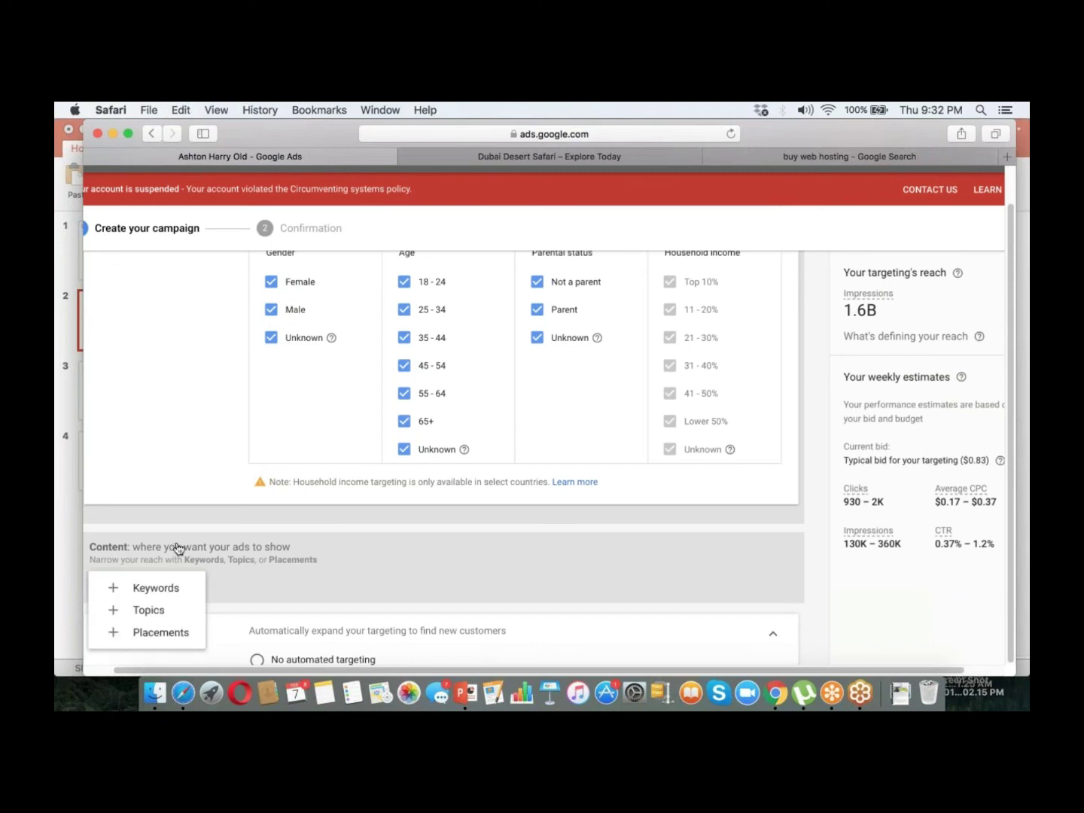
left_click(161, 586)
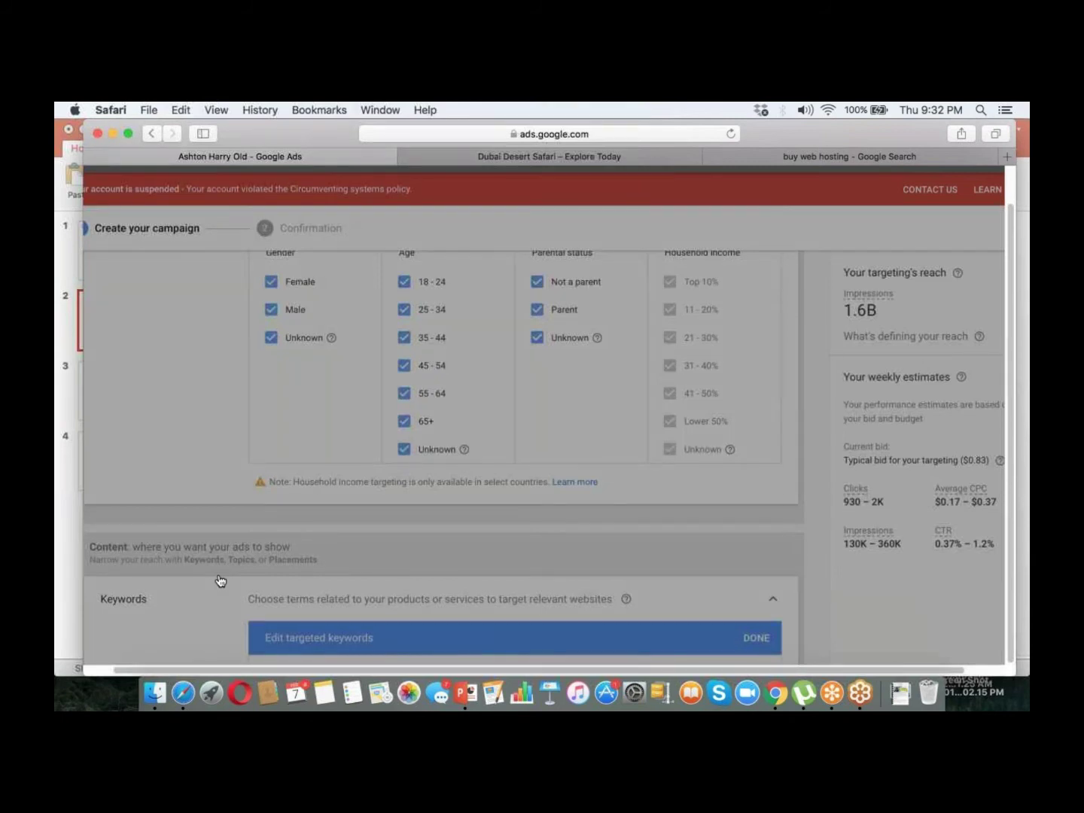
left_click(547, 529)
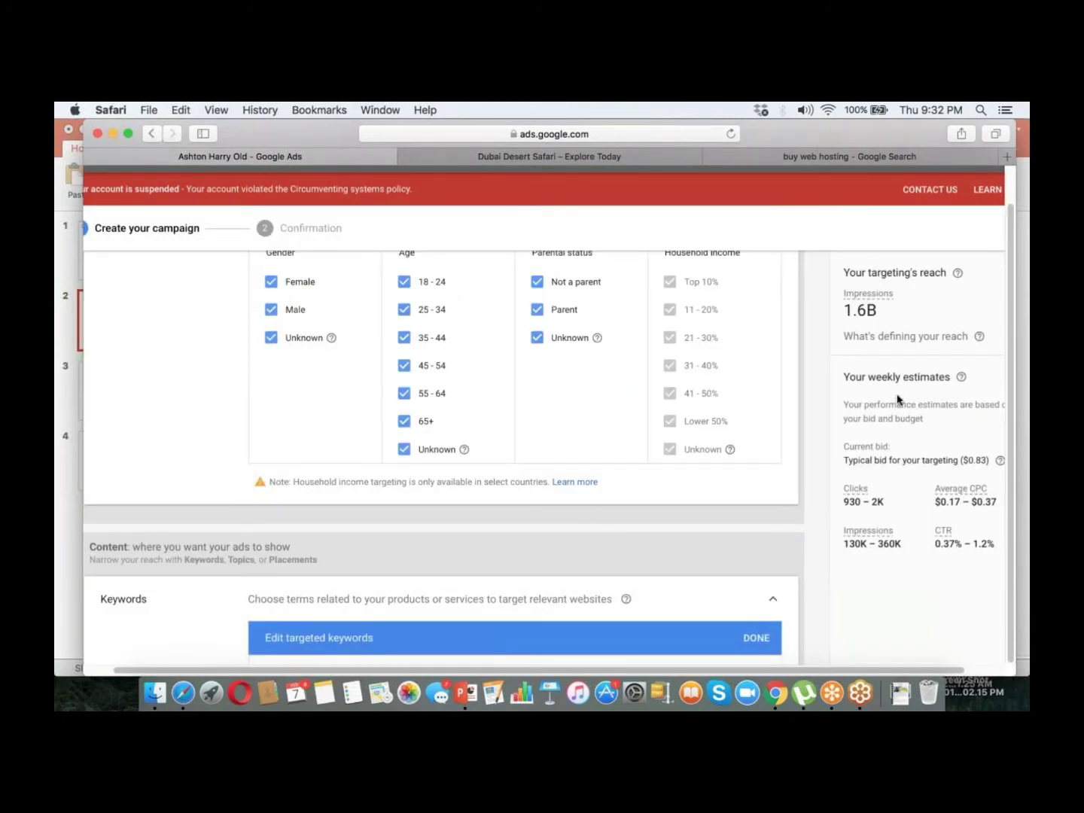
left_click(799, 126)
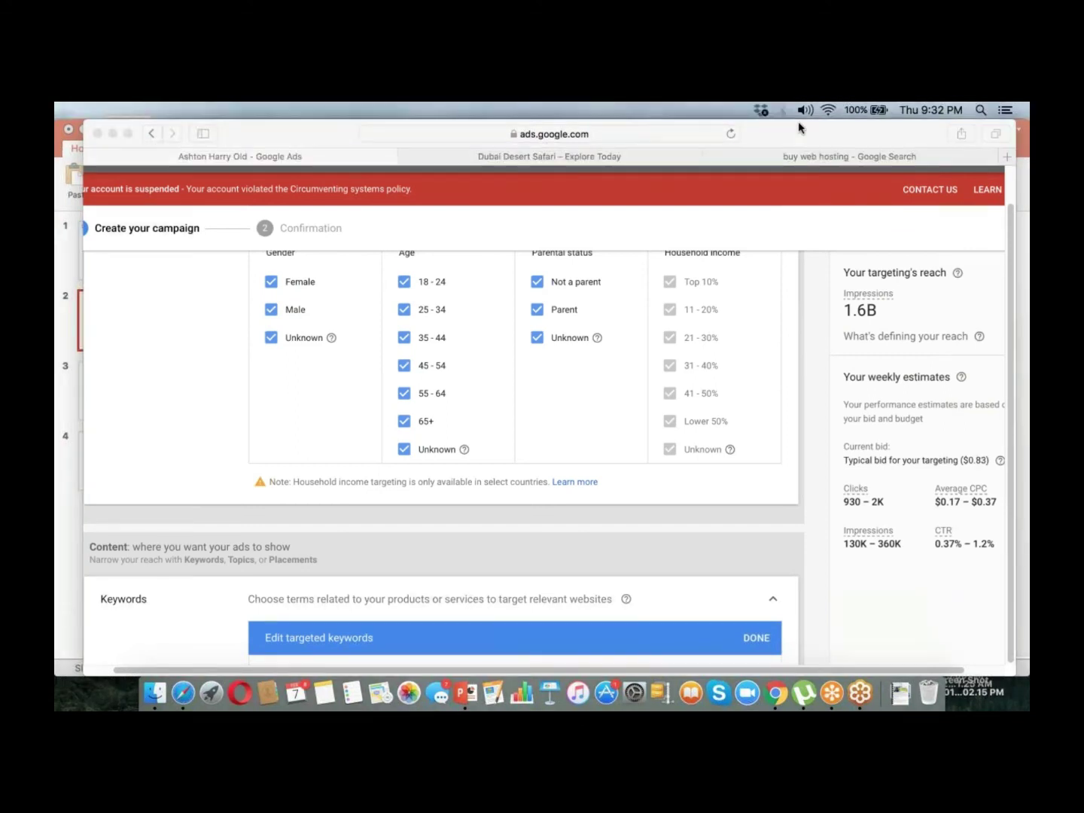
left_click(772, 600)
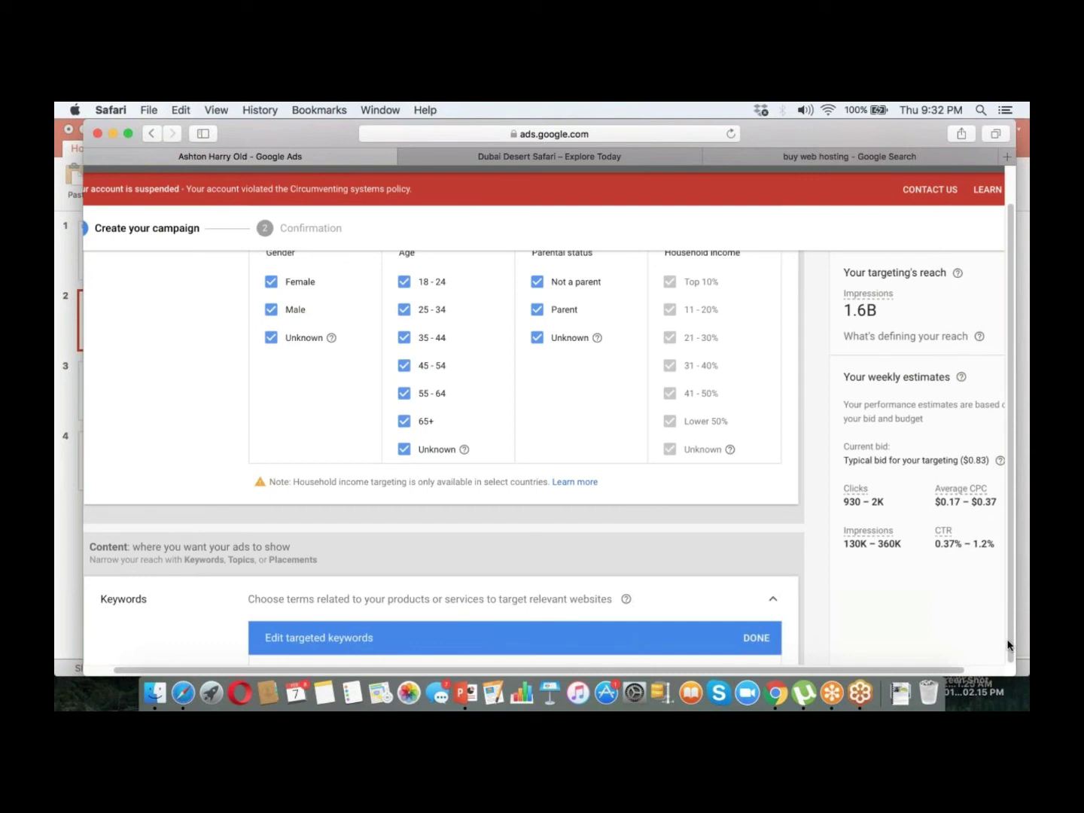
left_click(761, 639)
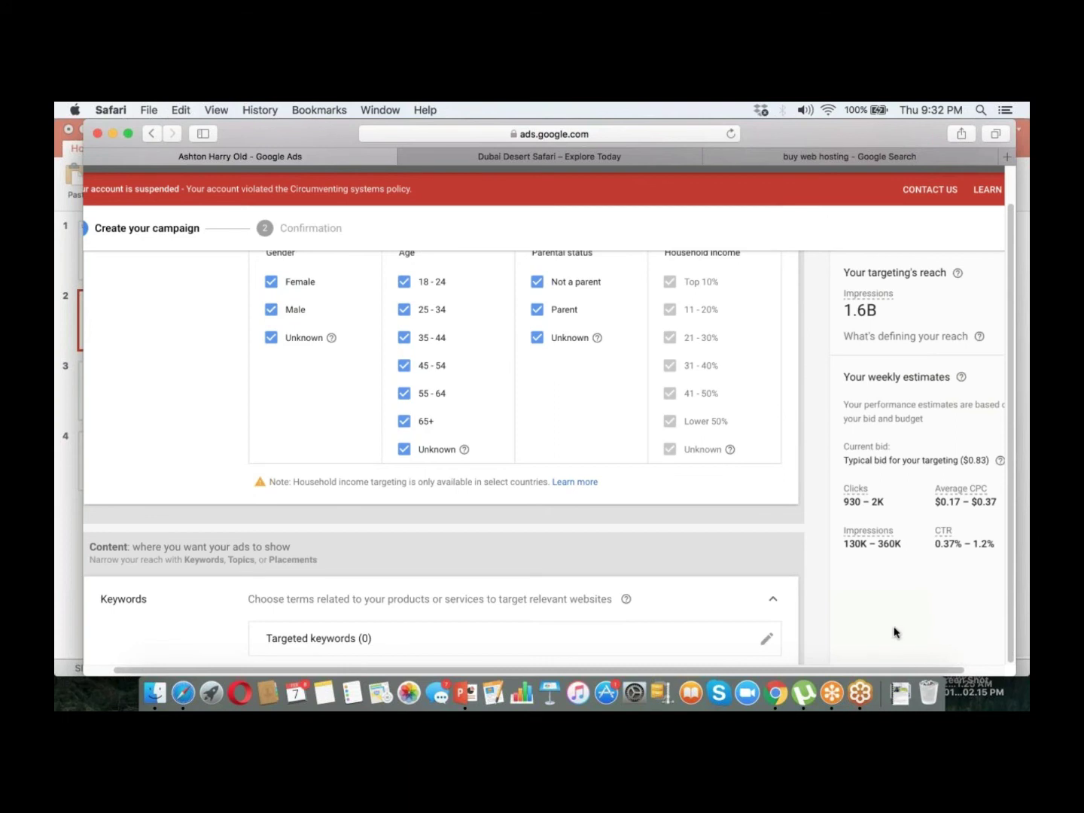
left_click(748, 129)
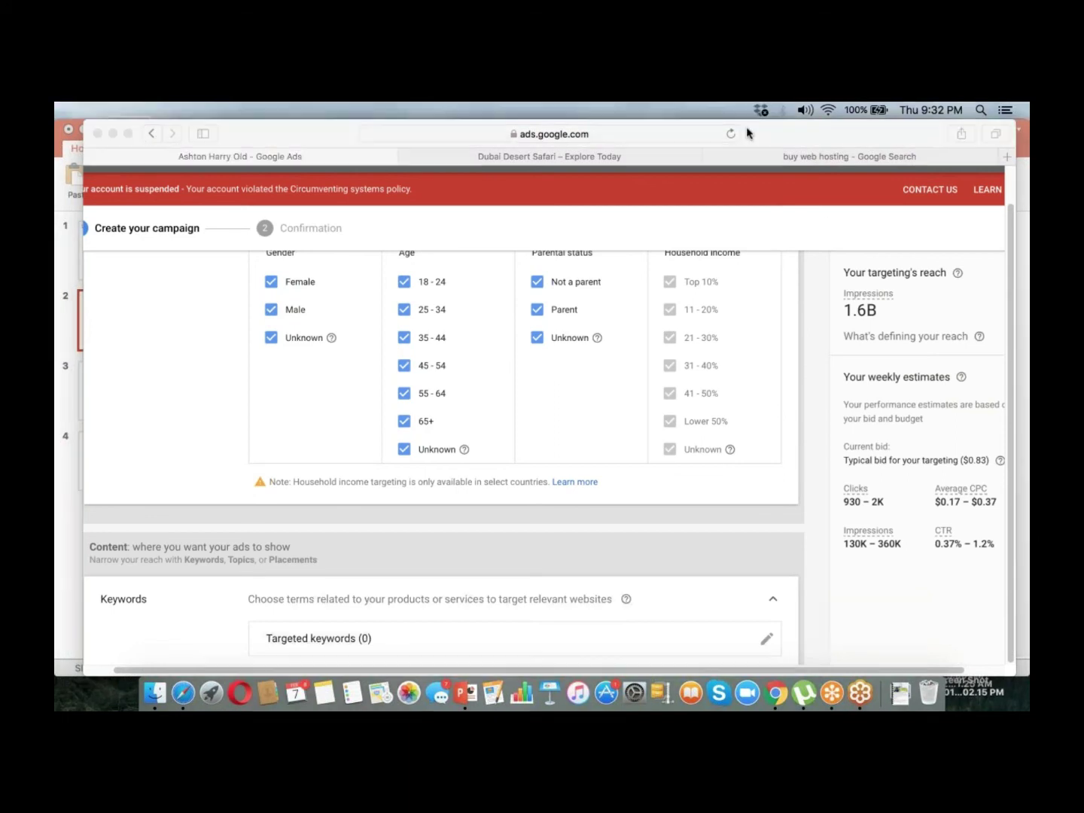
left_click(1009, 222)
scroll(1009, 207, "up", 2)
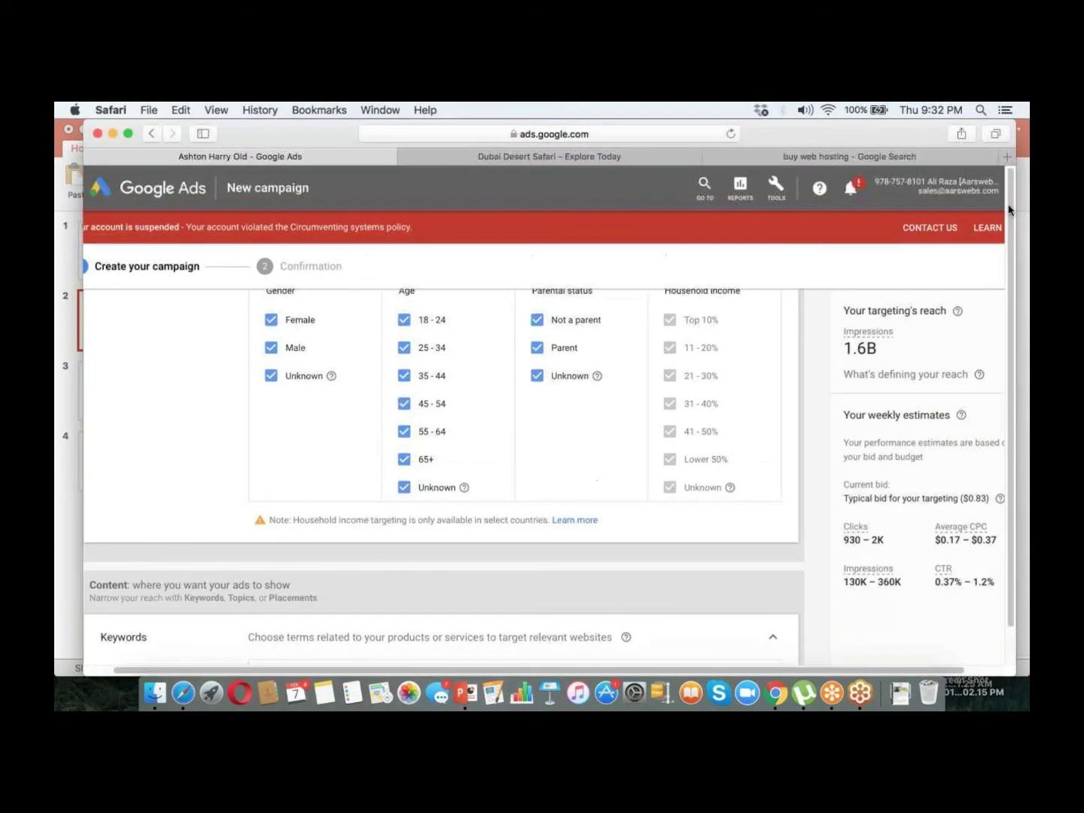
scroll(1000, 249, "down", 2)
left_click(772, 604)
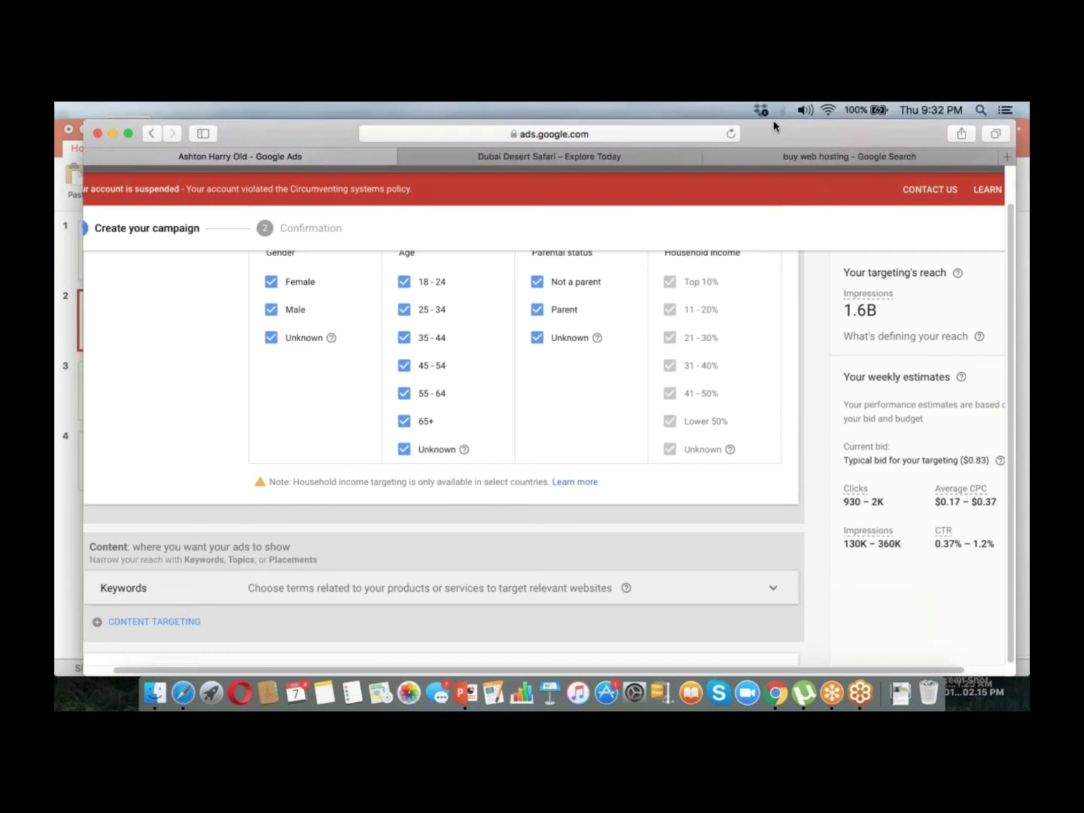
Set the ad group's enhanced CPC bid to $0.99, leaving automated targeting on Conservative automation.
scroll(240, 546, "down", 1)
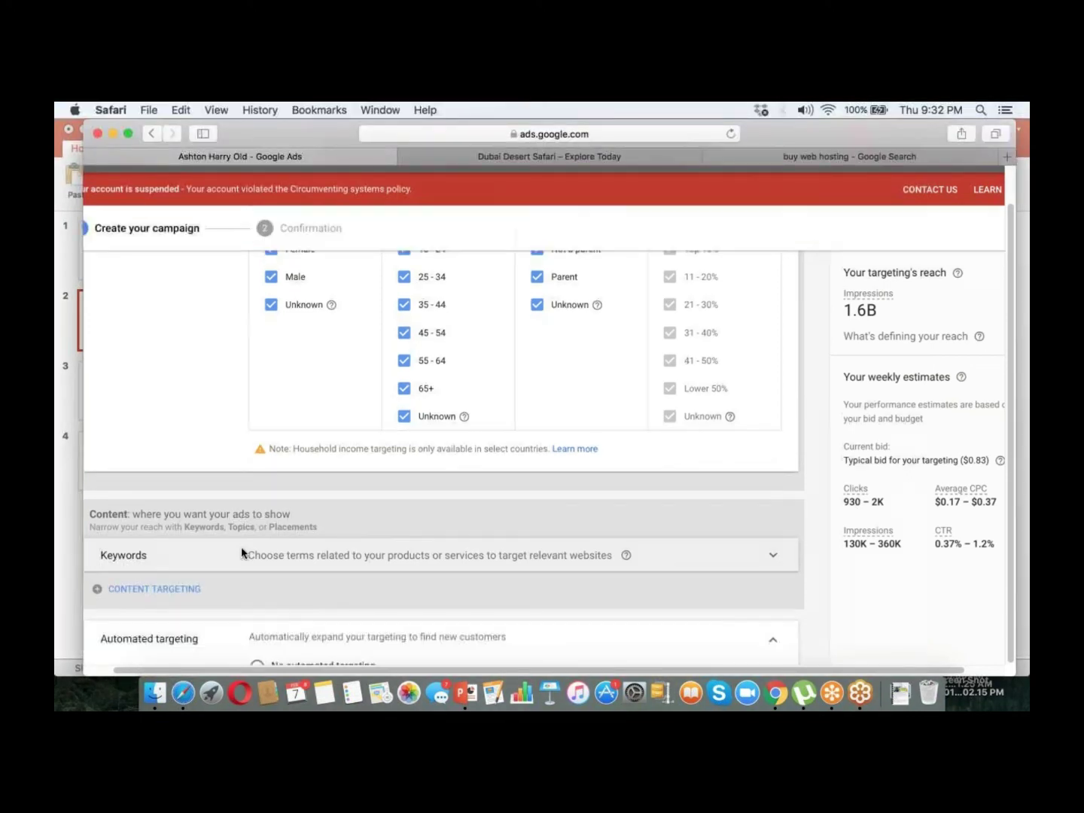
scroll(241, 553, "down", 8)
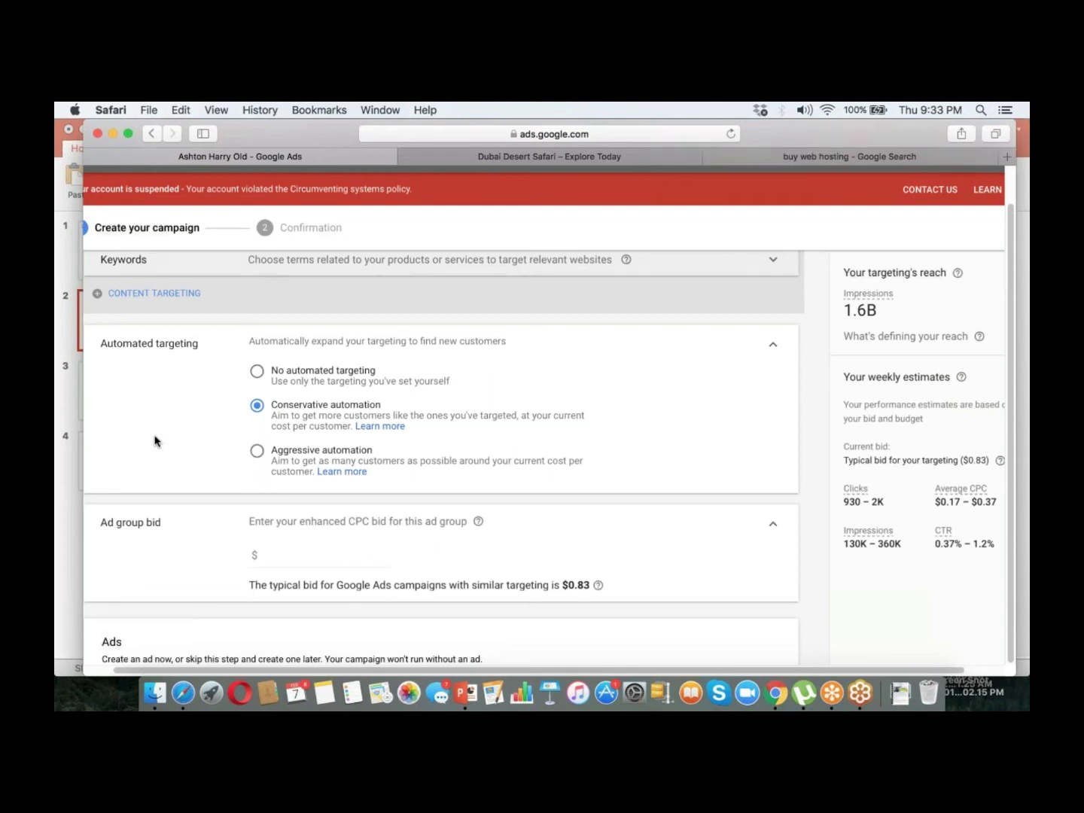
left_click(282, 548)
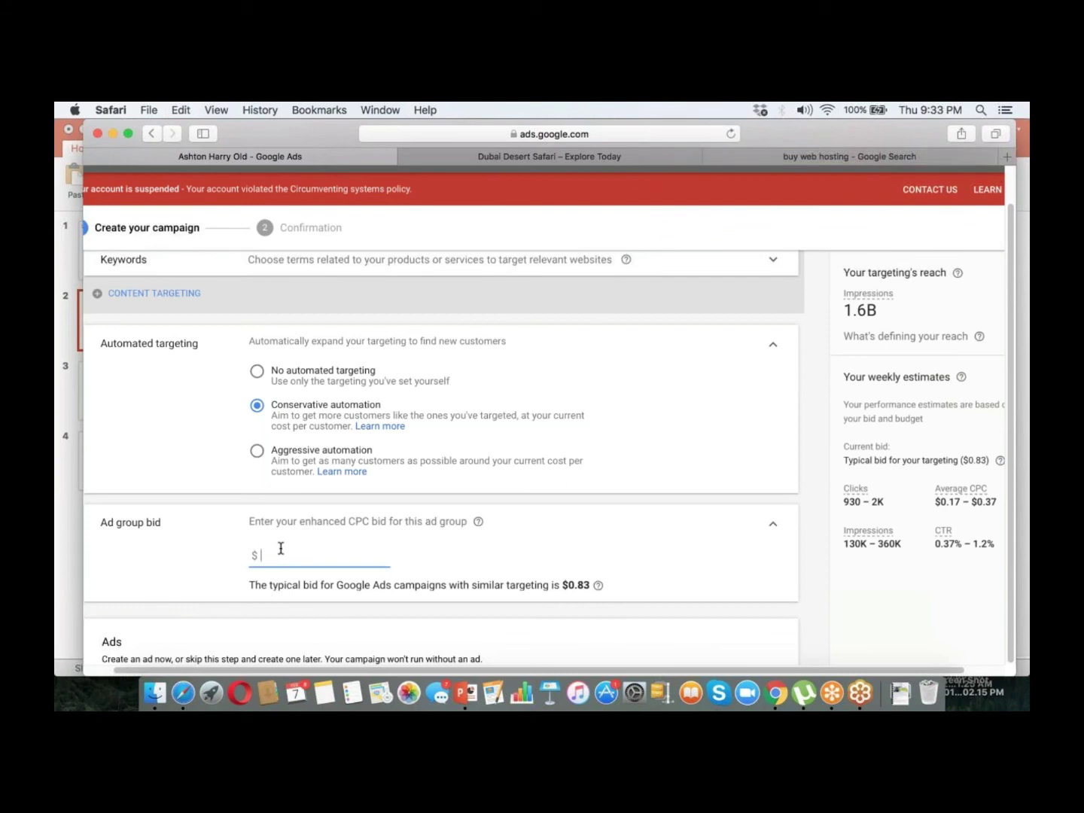
type("0.99")
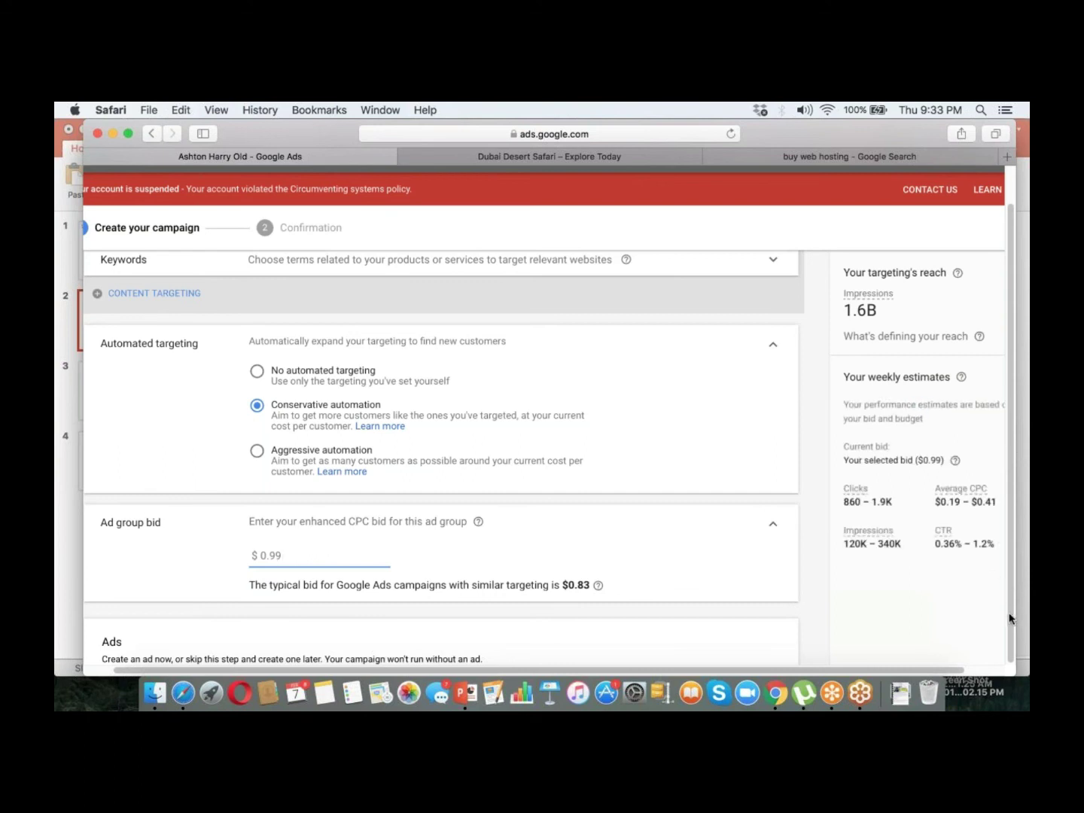
left_click(298, 612)
Start a new responsive display ad for the ad group and collapse its ad strength details.
scroll(298, 609, "down", 5)
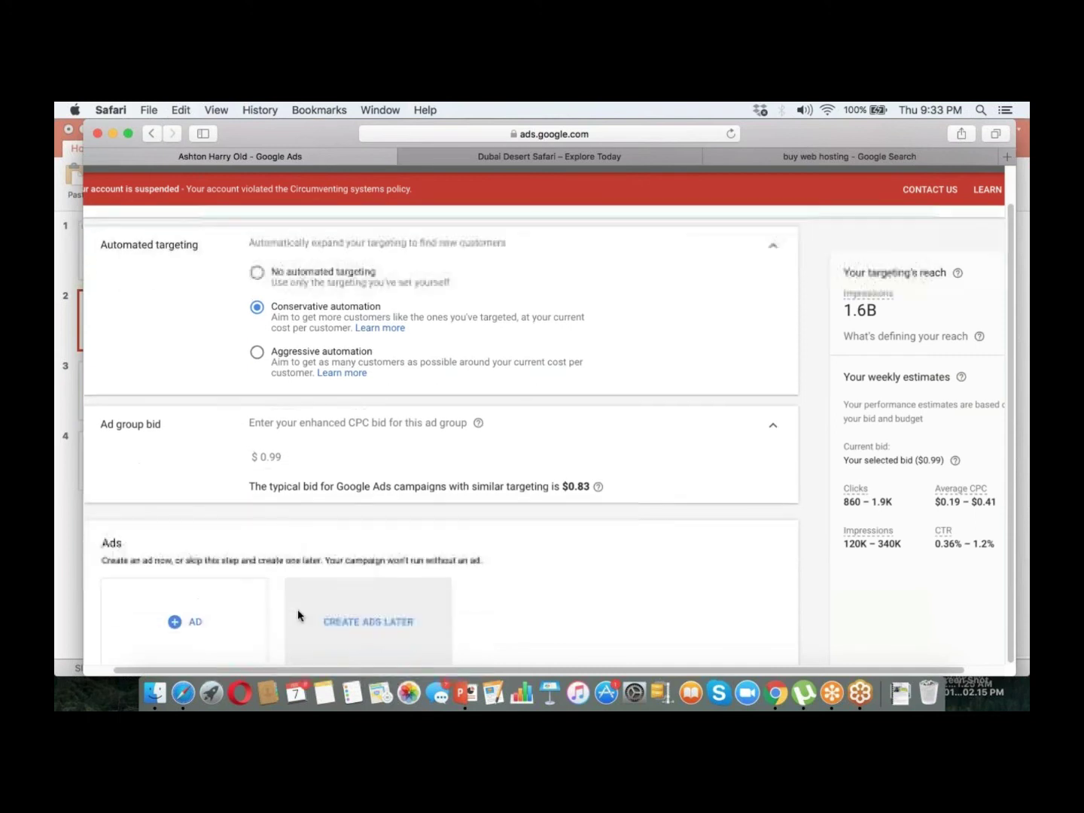
left_click(167, 525)
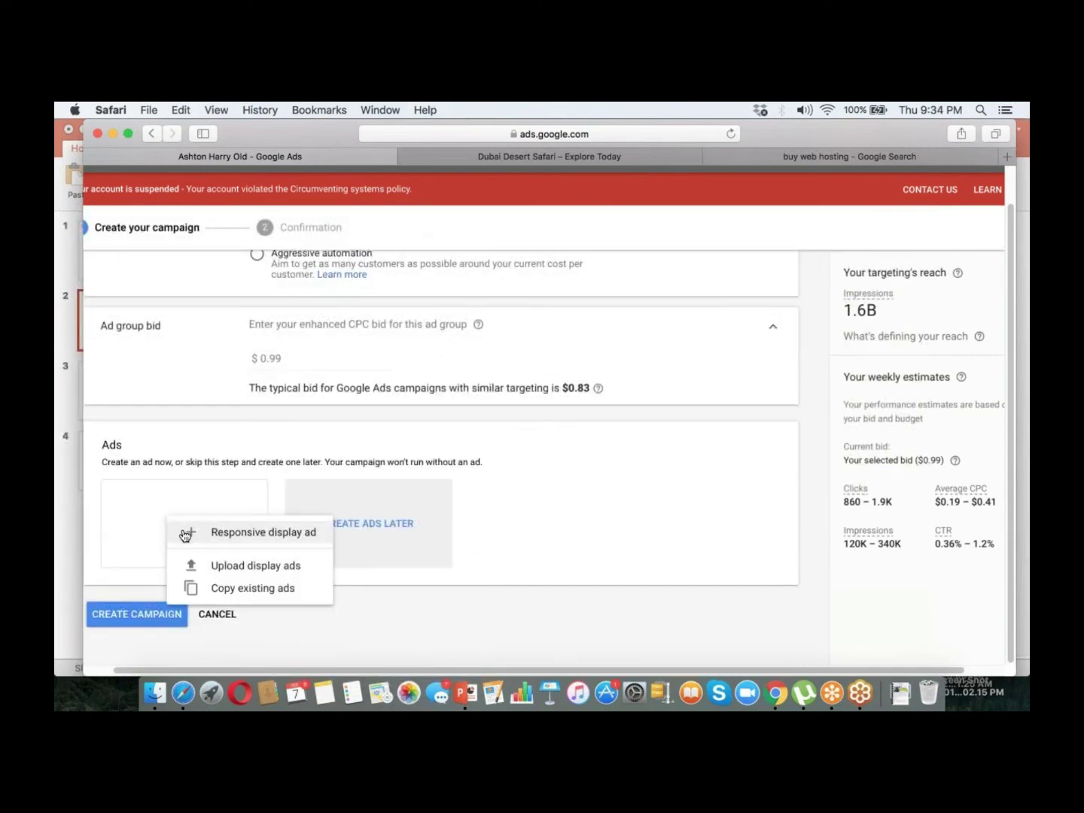
left_click(186, 534)
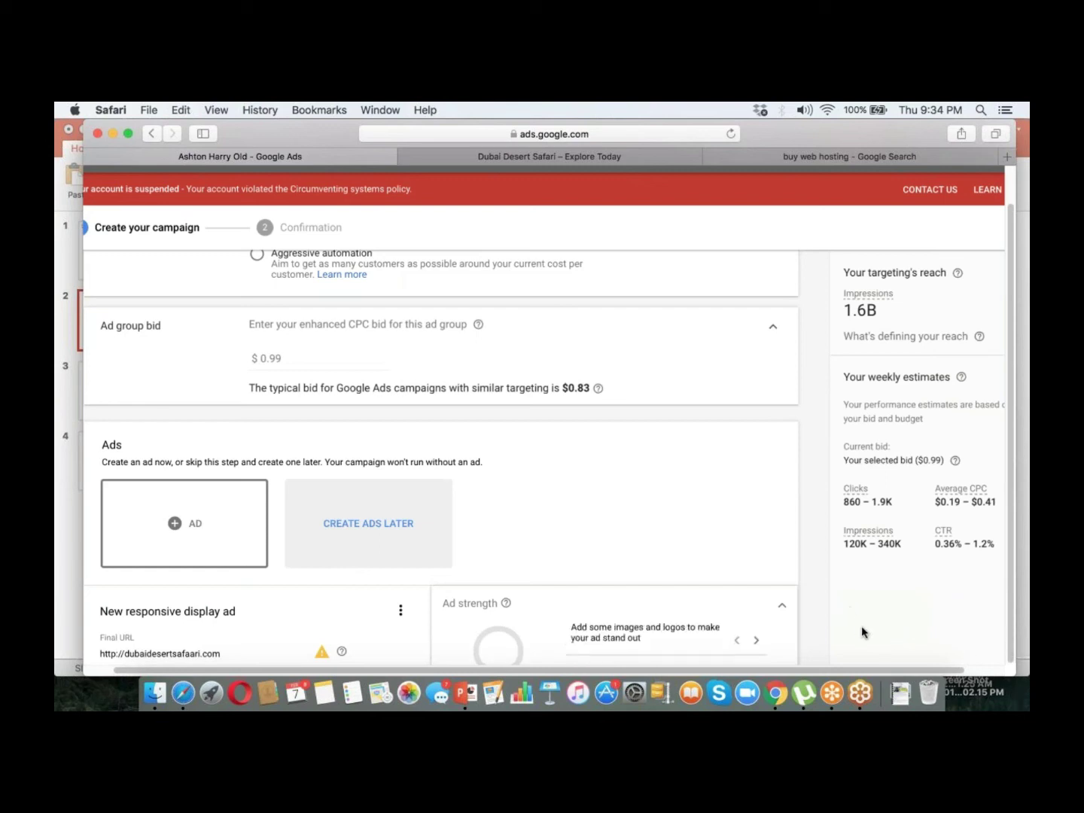
left_click_drag(1007, 625, 945, 645)
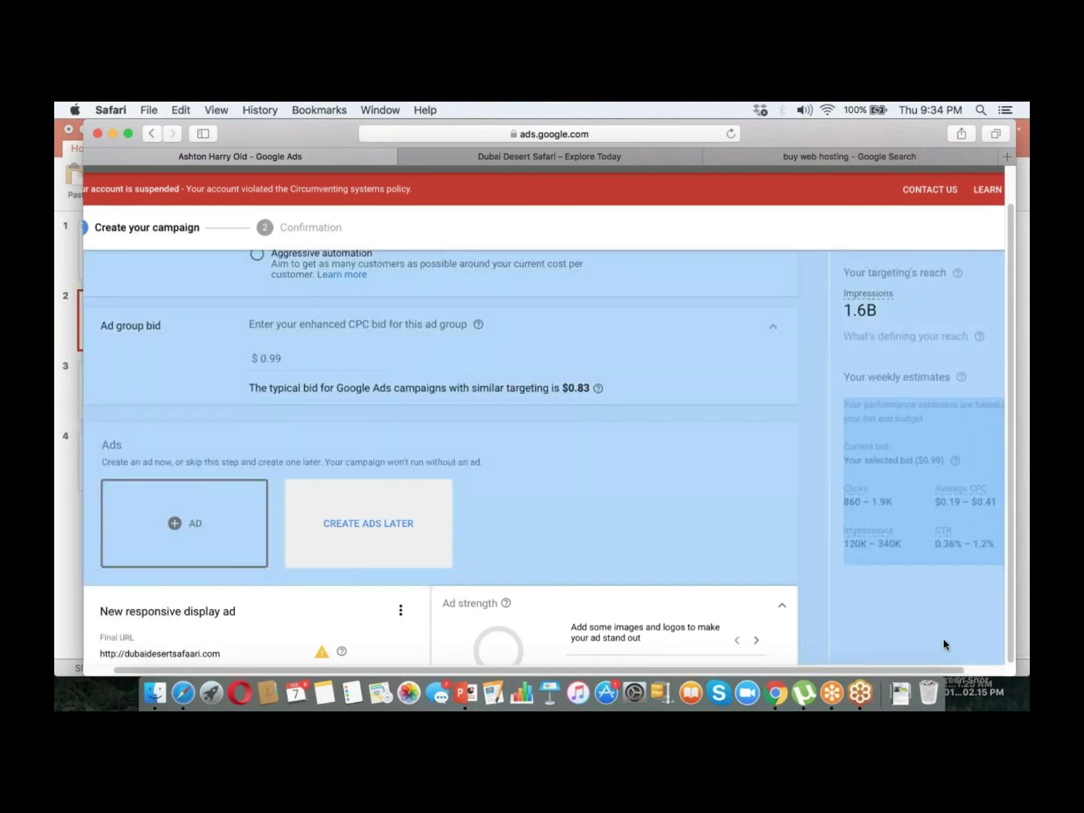
left_click(946, 644)
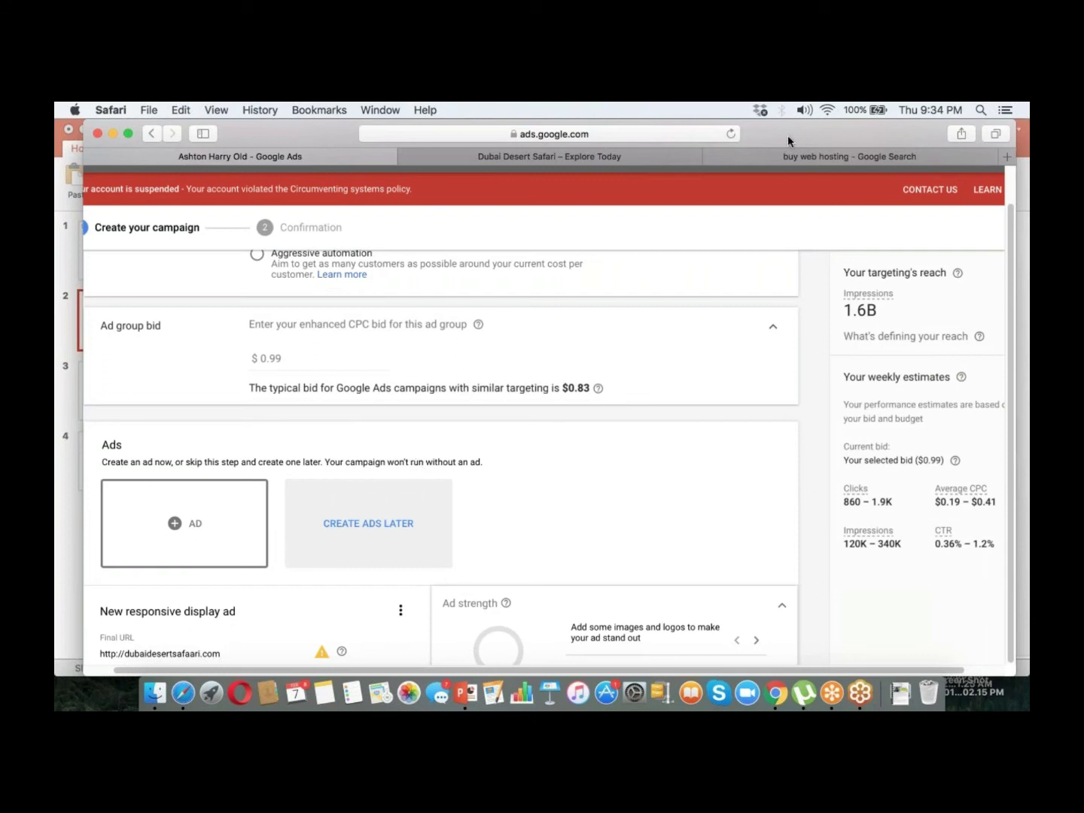
left_click(884, 176)
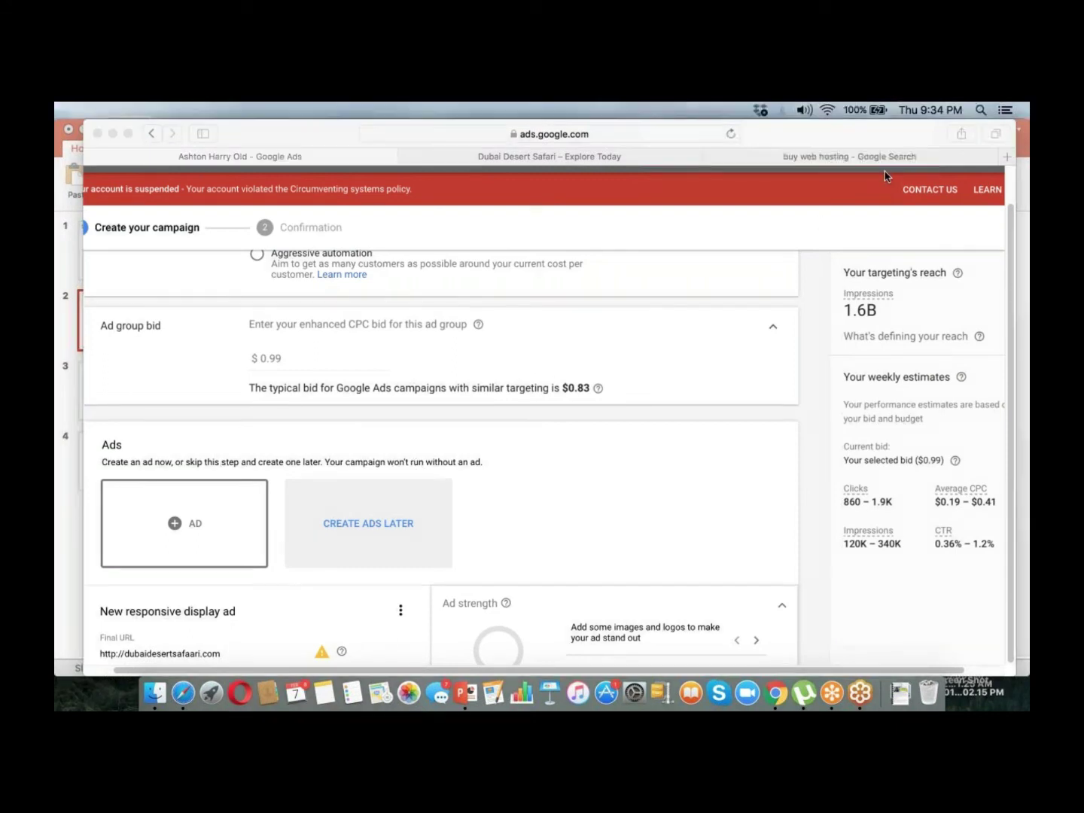
left_click(782, 610)
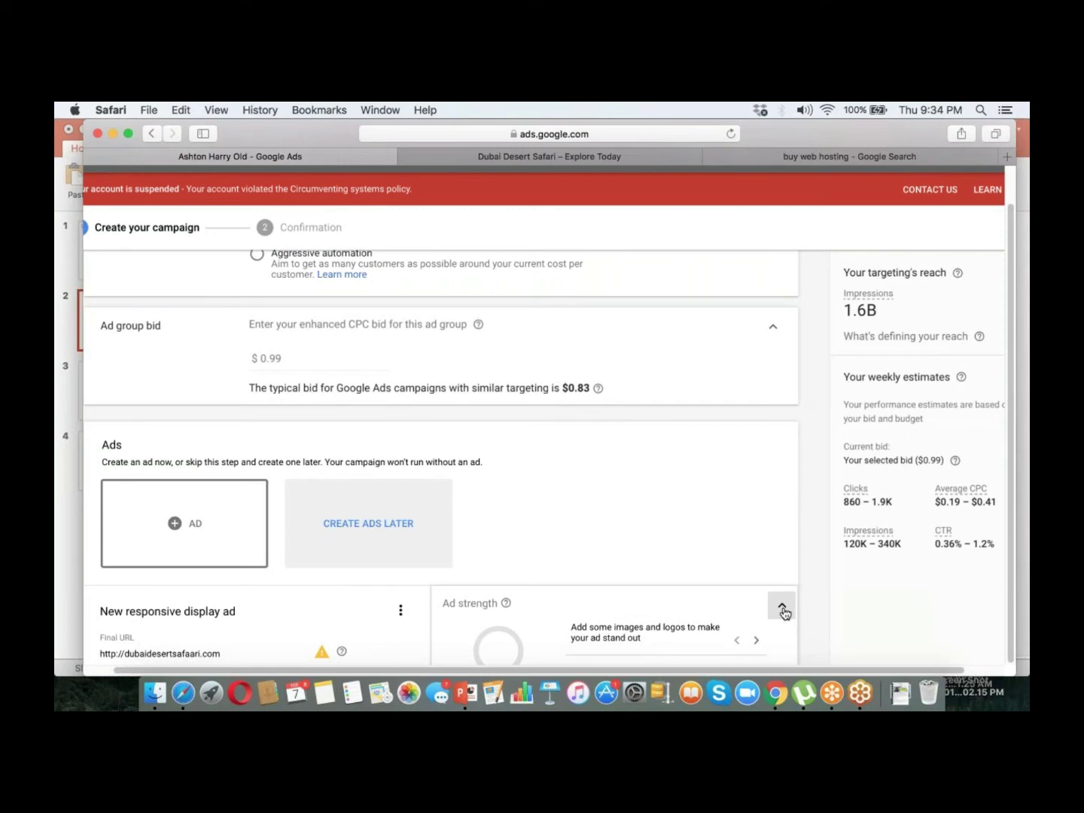
left_click(782, 610)
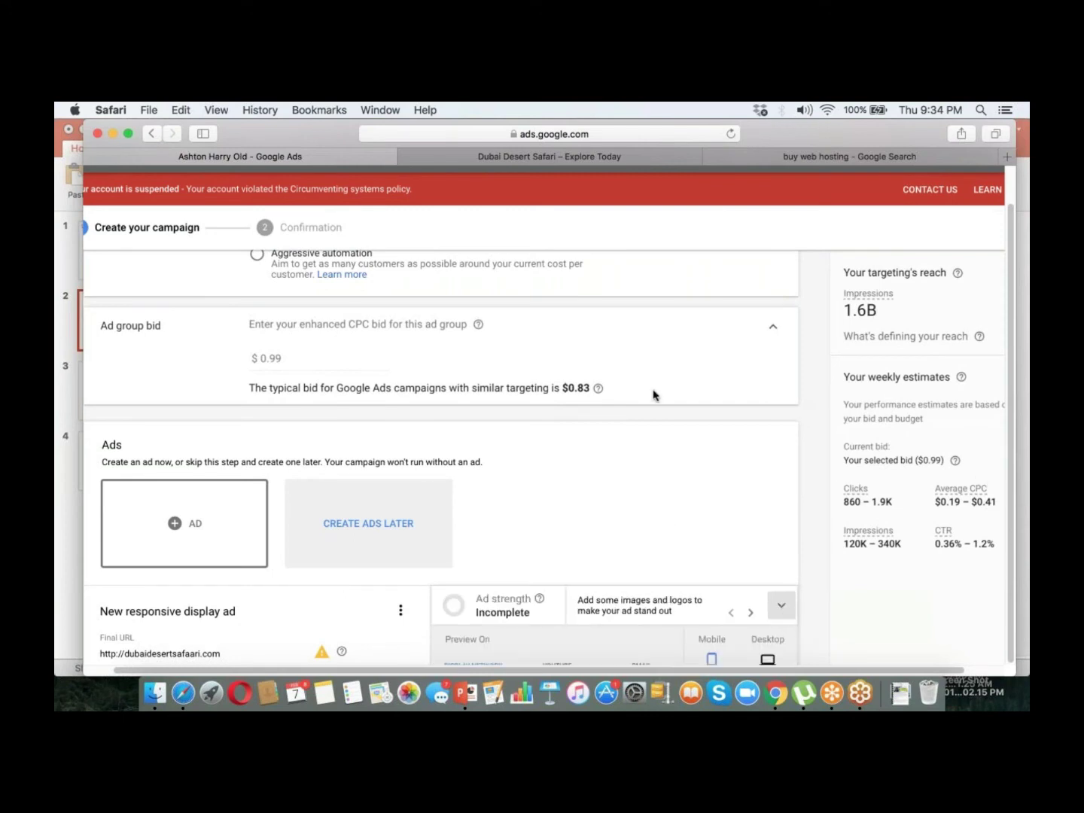
Review the responsive display ad form, including its images and logos, videos, headlines, descriptions, business name and preview.
scroll(657, 416, "up", 5)
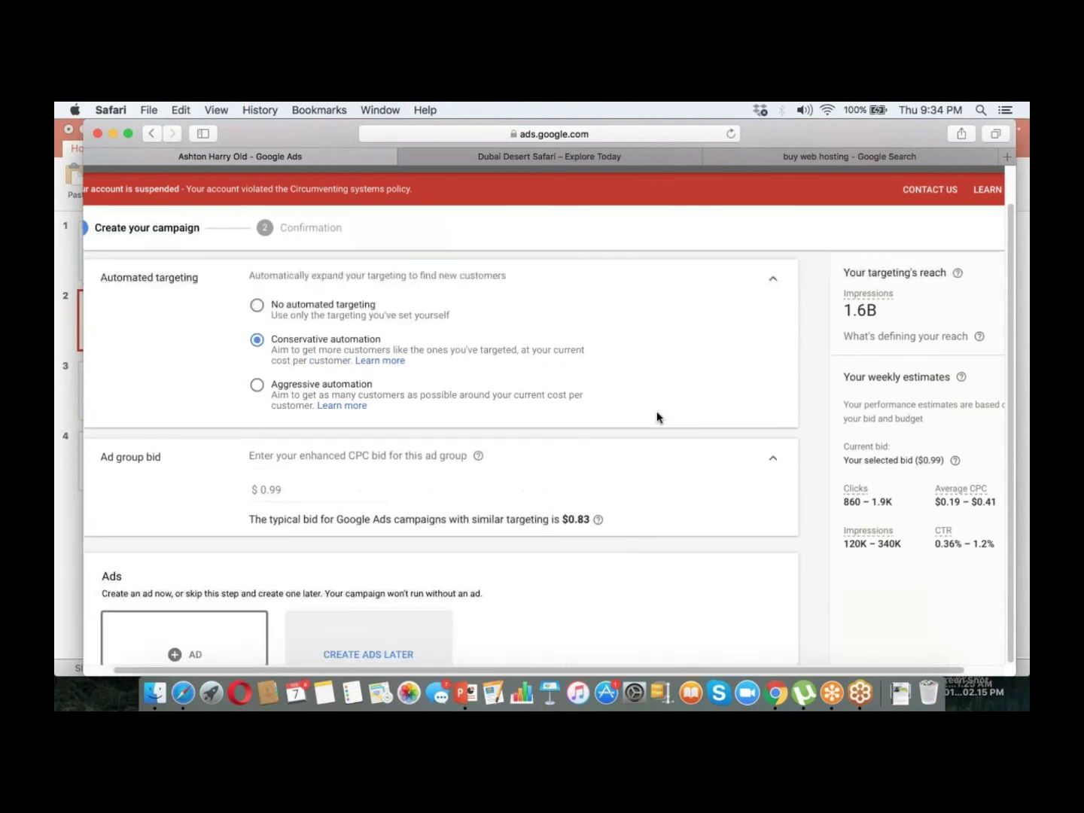
scroll(658, 416, "down", 5)
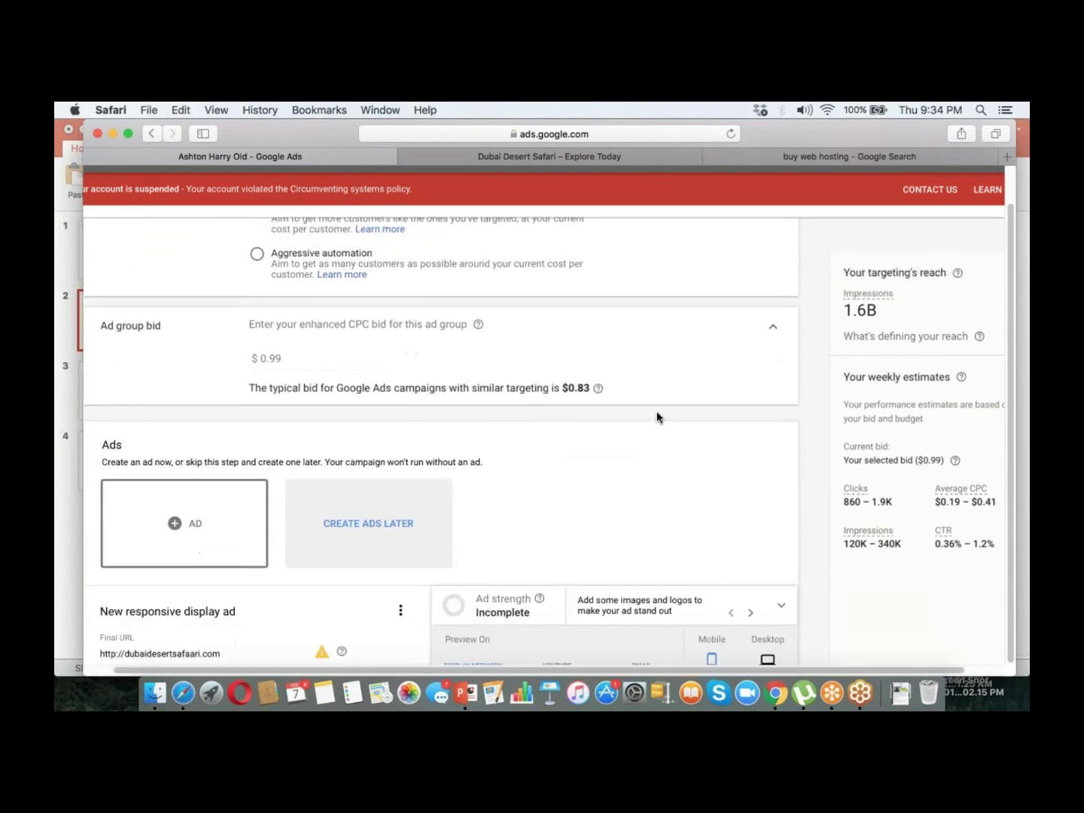
scroll(657, 417, "down", 5)
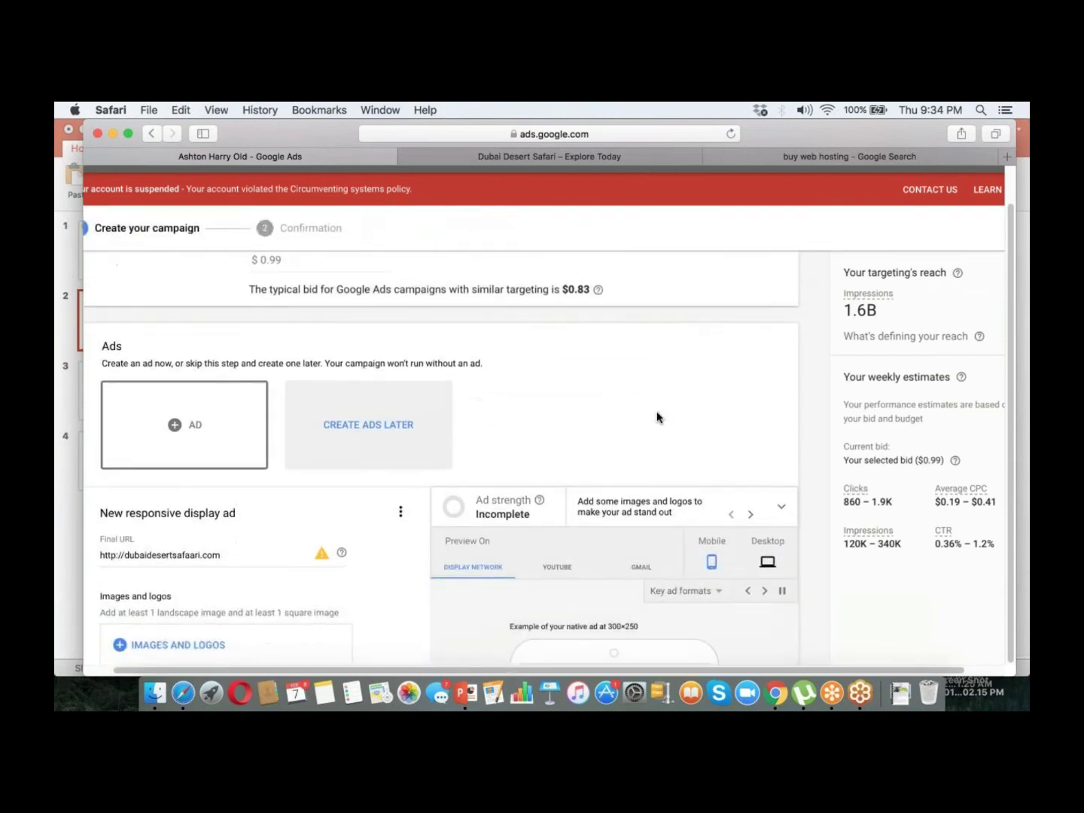
scroll(657, 416, "down", 1)
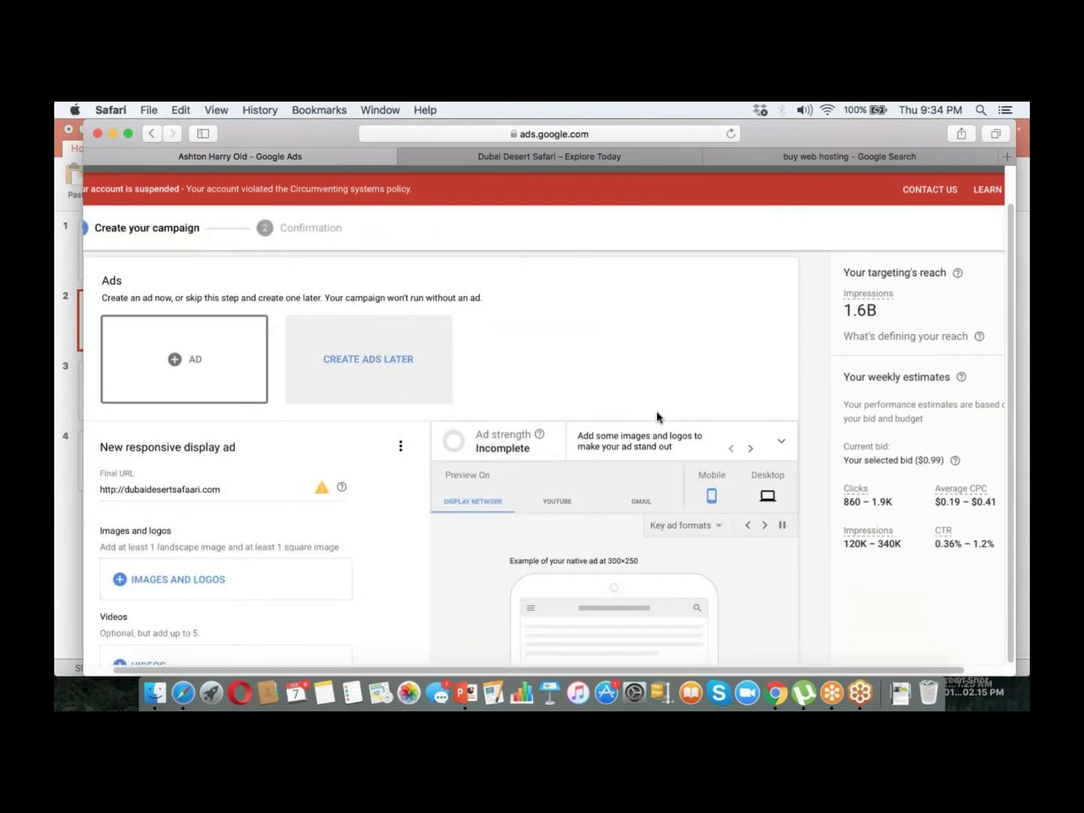
scroll(658, 416, "down", 5)
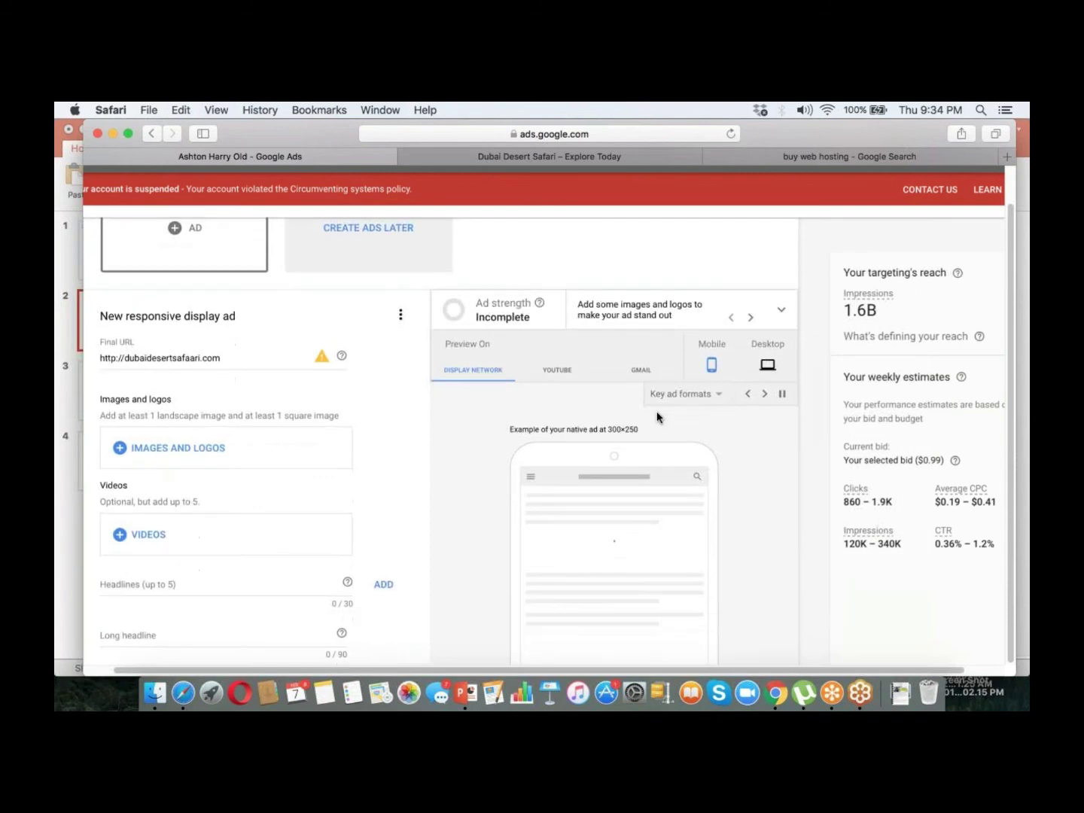
scroll(657, 417, "down", 4)
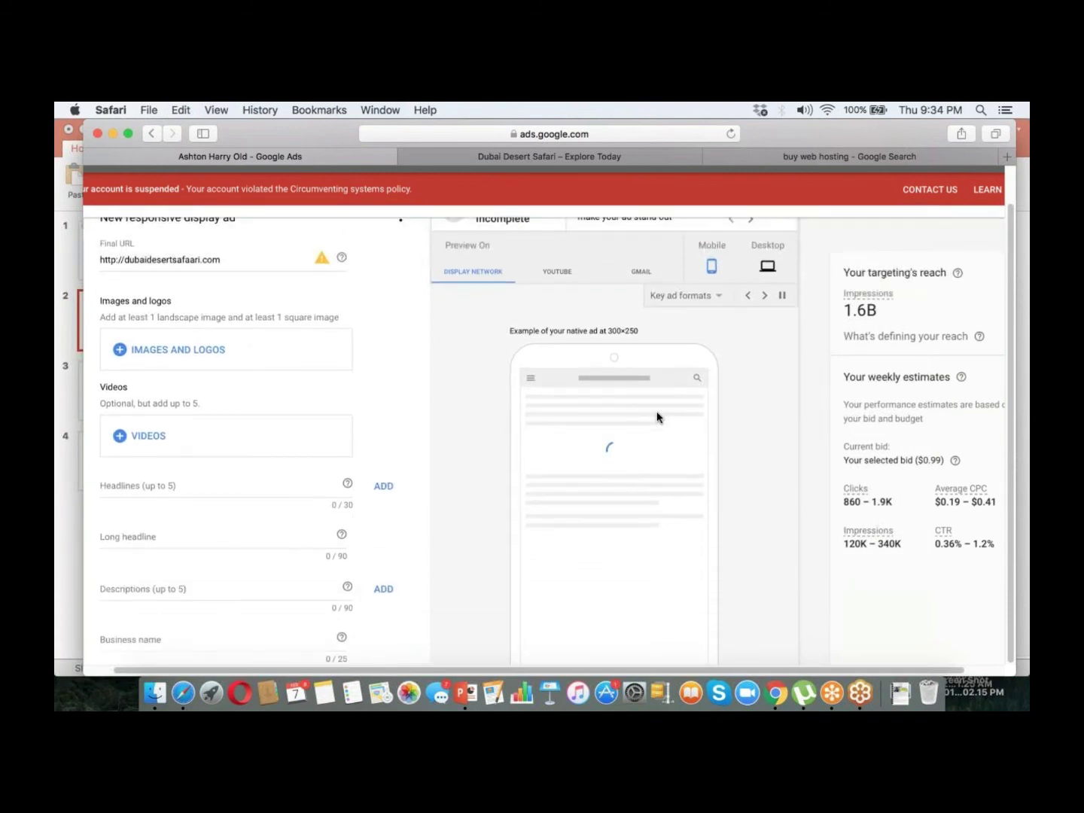
scroll(657, 417, "down", 2)
scroll(657, 417, "down", 5)
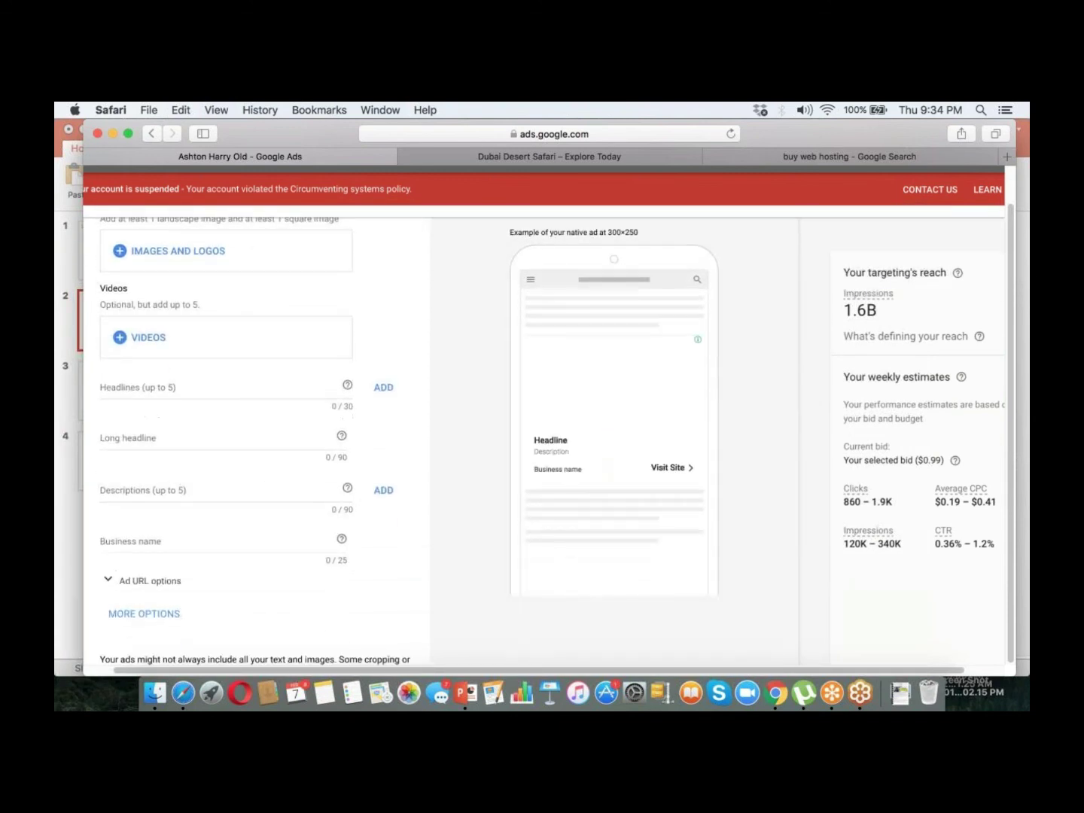
scroll(543, 434, "down", 4)
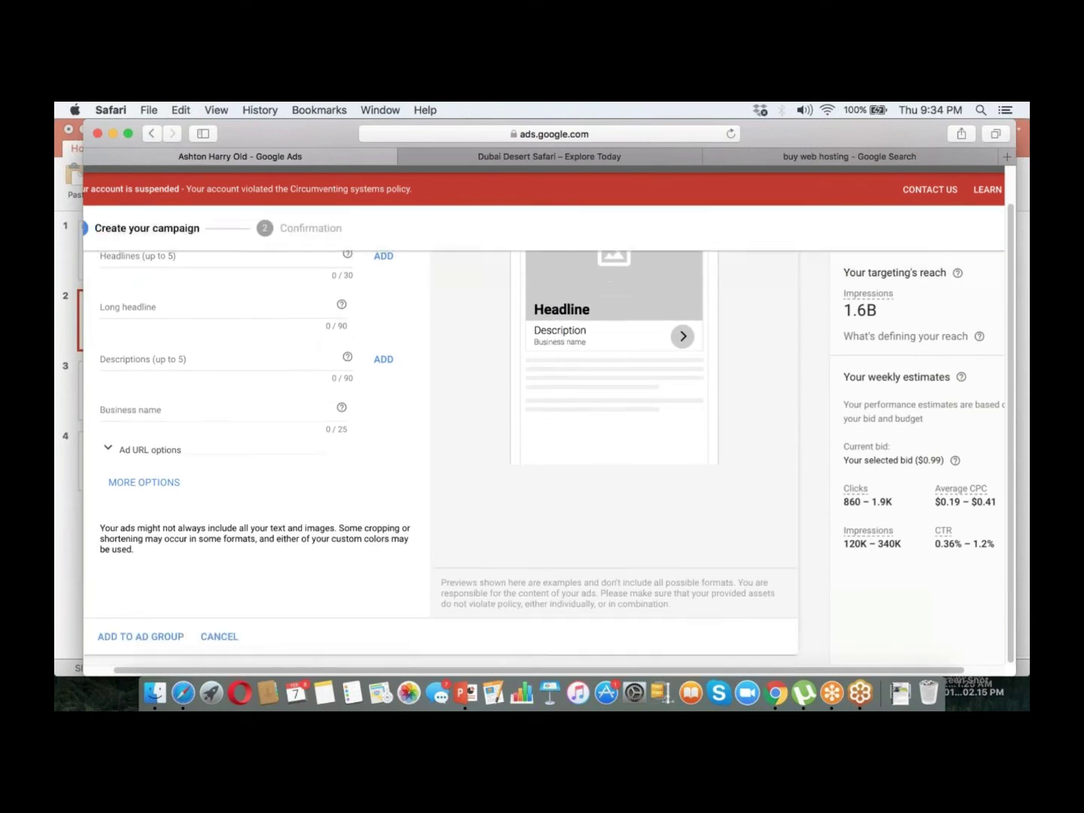
scroll(542, 434, "down", 1)
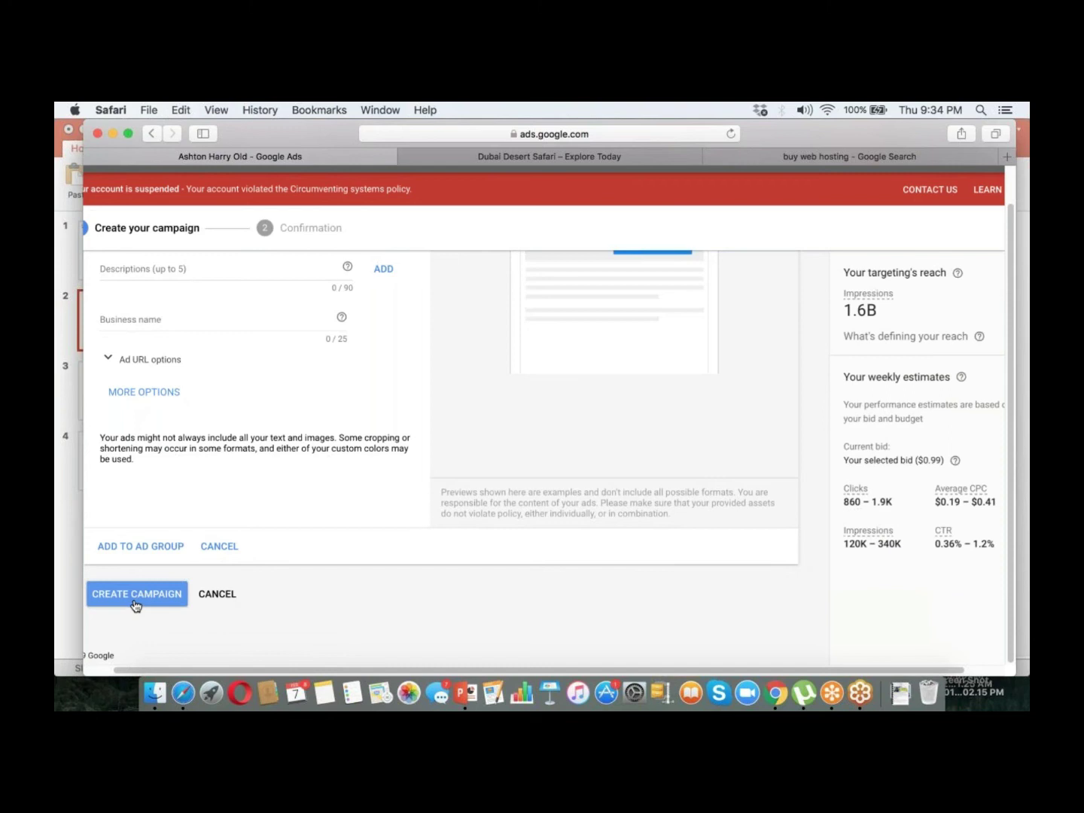
Try to create the campaign with the empty ad, and discard the unsaved responsive display ad in favour of creating ads later.
left_click(136, 596)
scroll(135, 605, "down", 4)
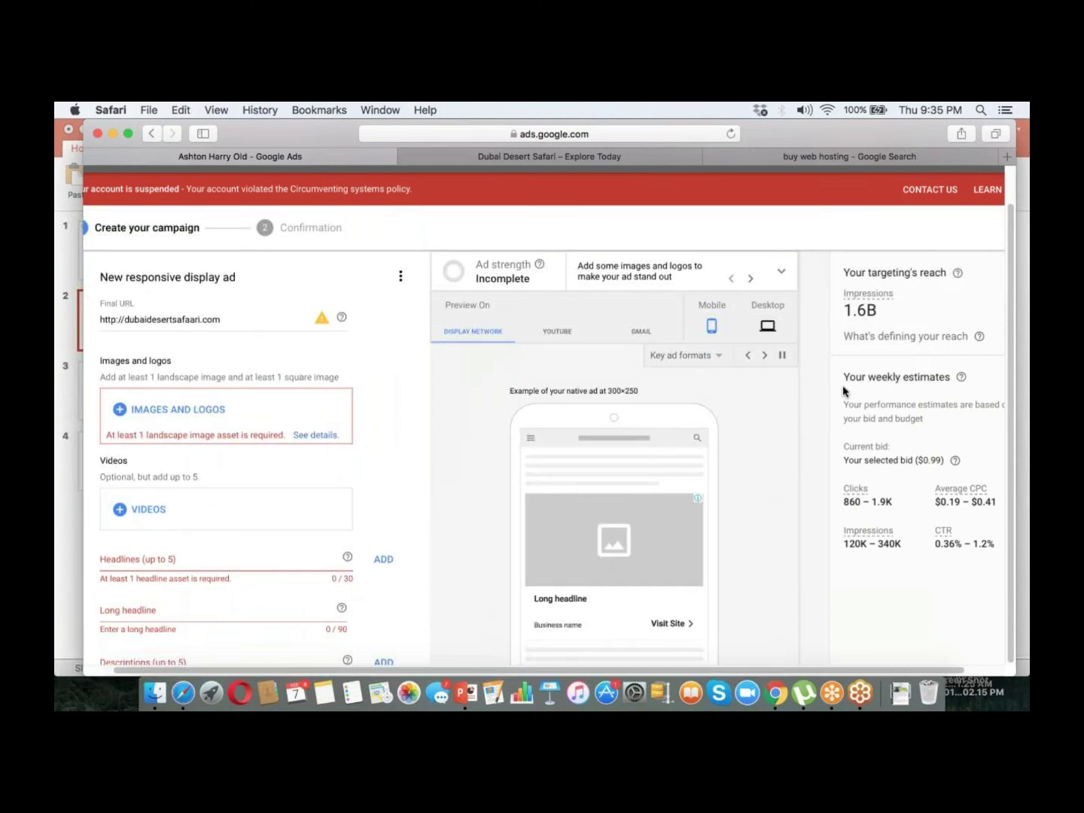
scroll(1009, 413, "up", 2)
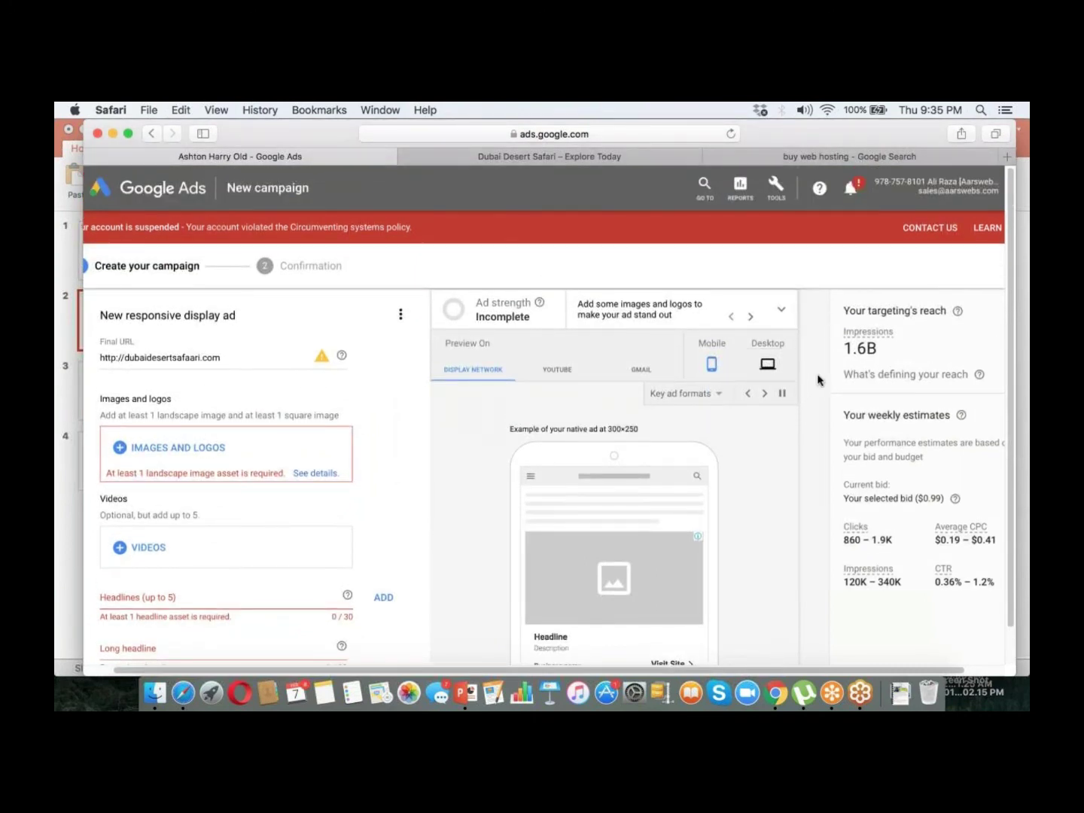
scroll(819, 381, "up", 1)
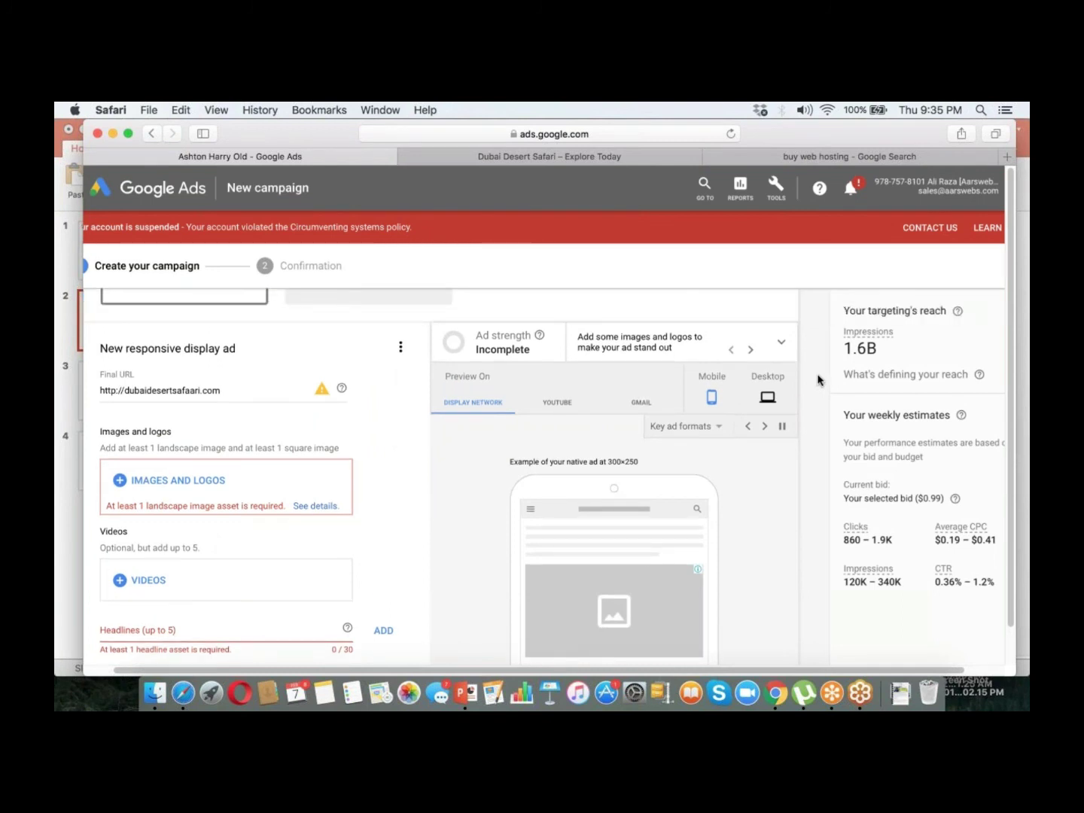
scroll(818, 380, "up", 4)
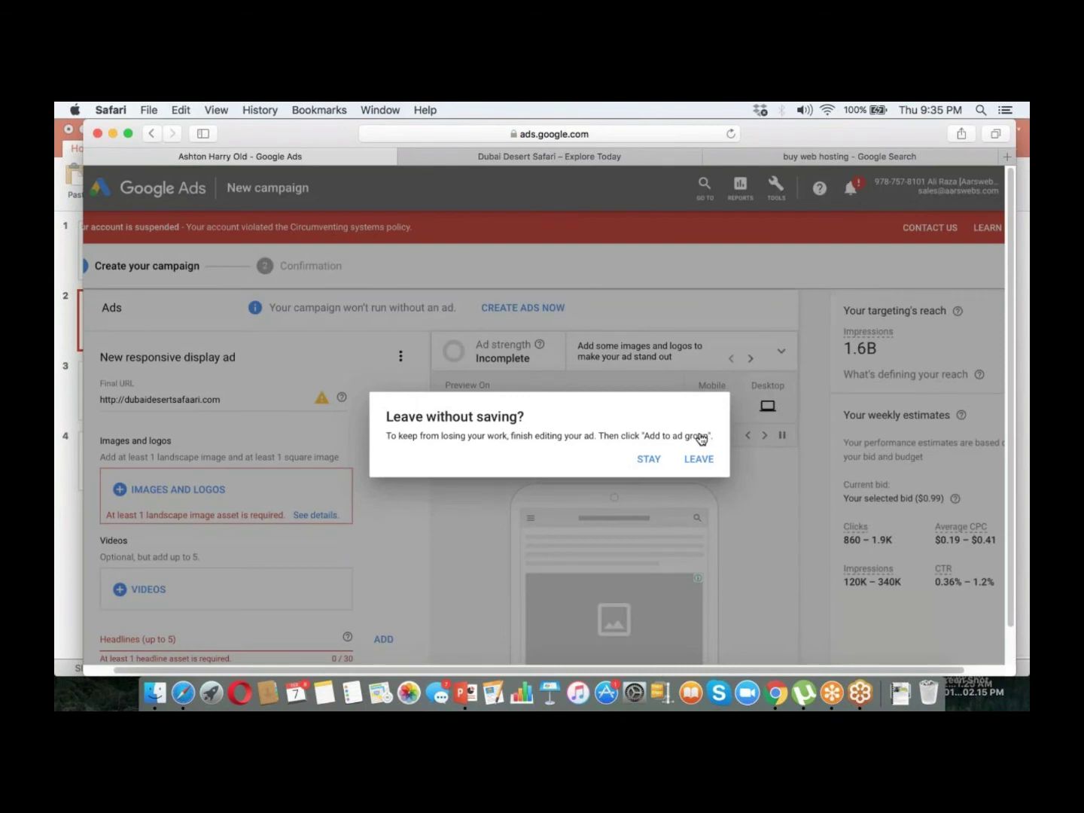
left_click(696, 460)
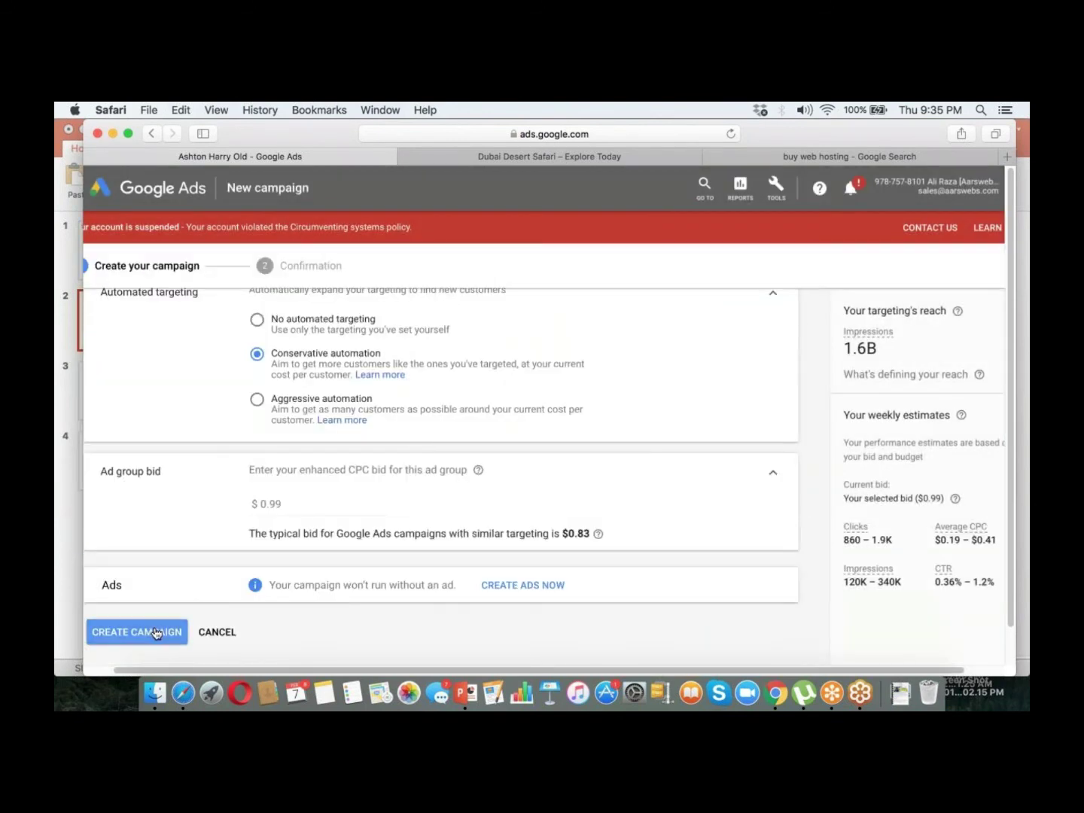
Create the campaign without ads or ad group targeting and continue from the confirmation page to the campaign.
left_click(156, 633)
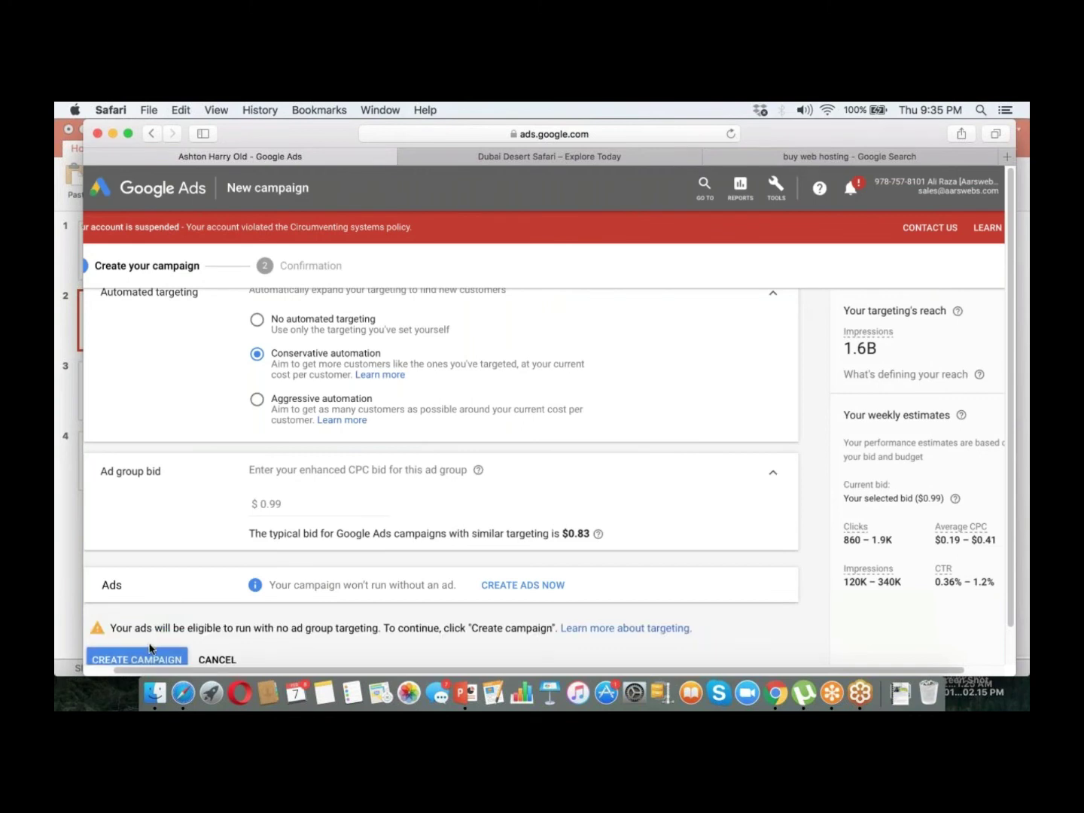
left_click(149, 660)
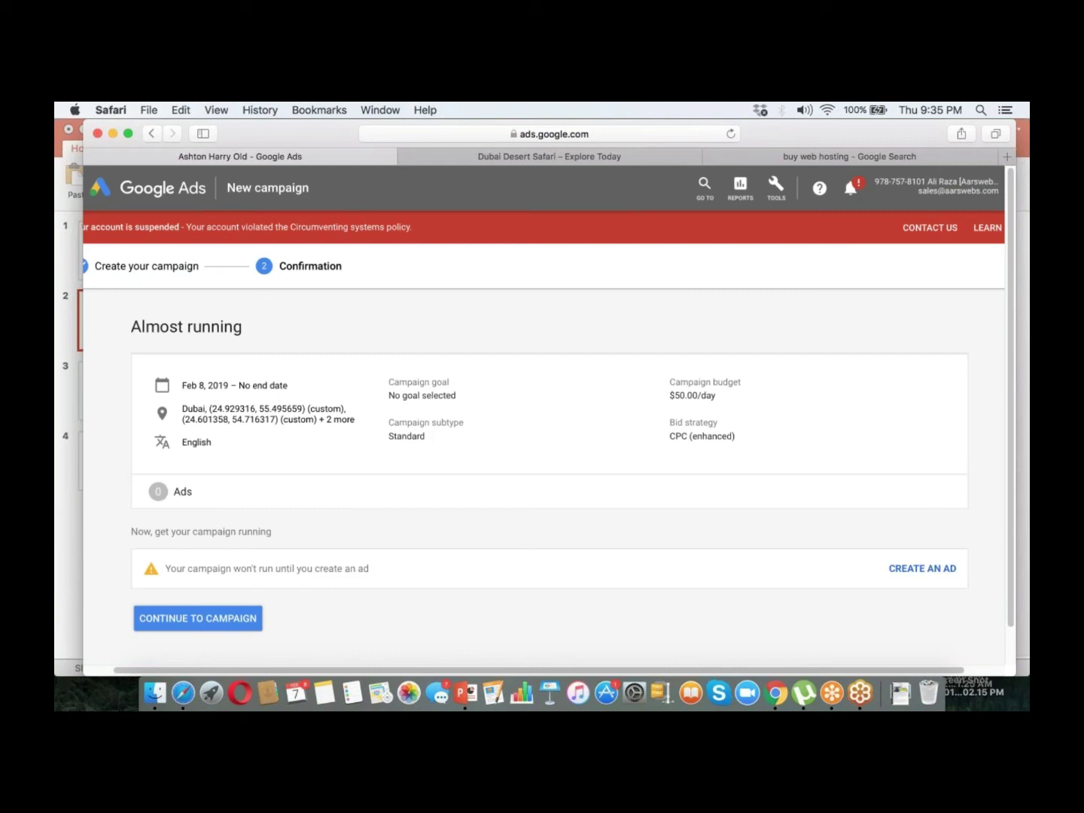
left_click(196, 624)
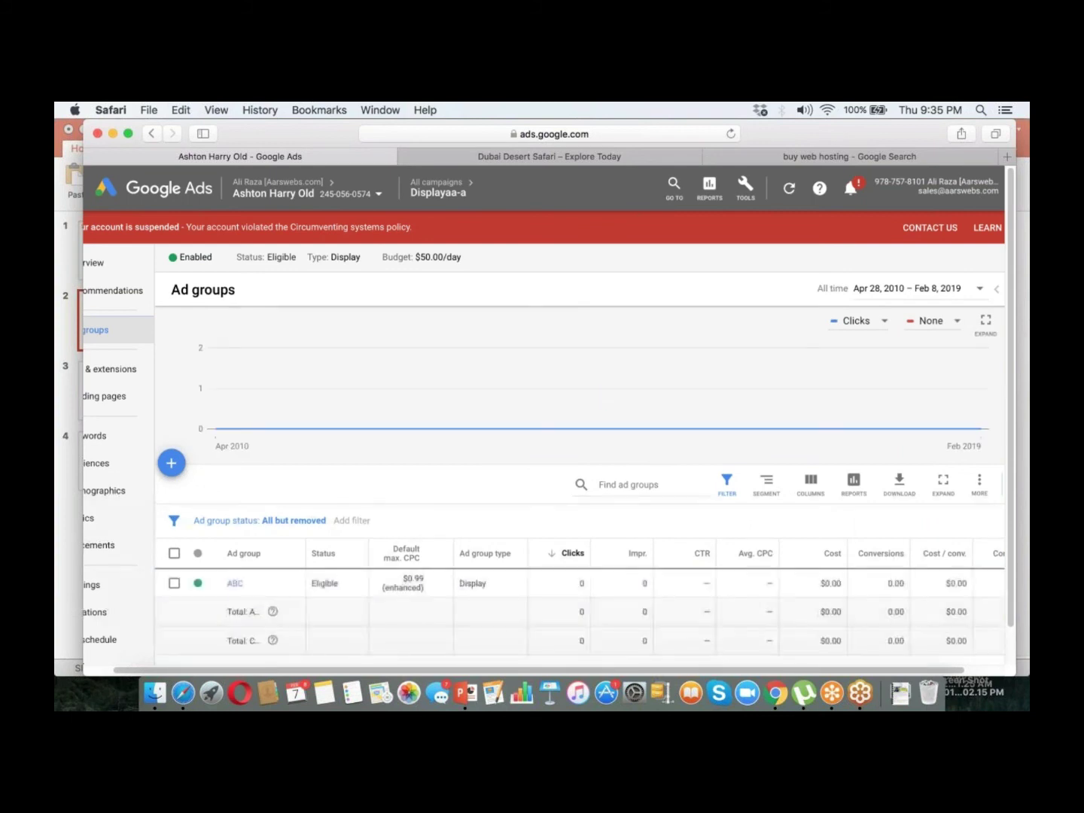
Open the form for adding display keywords in the new campaign and select the ABC ad group.
left_click_drag(758, 137, 794, 137)
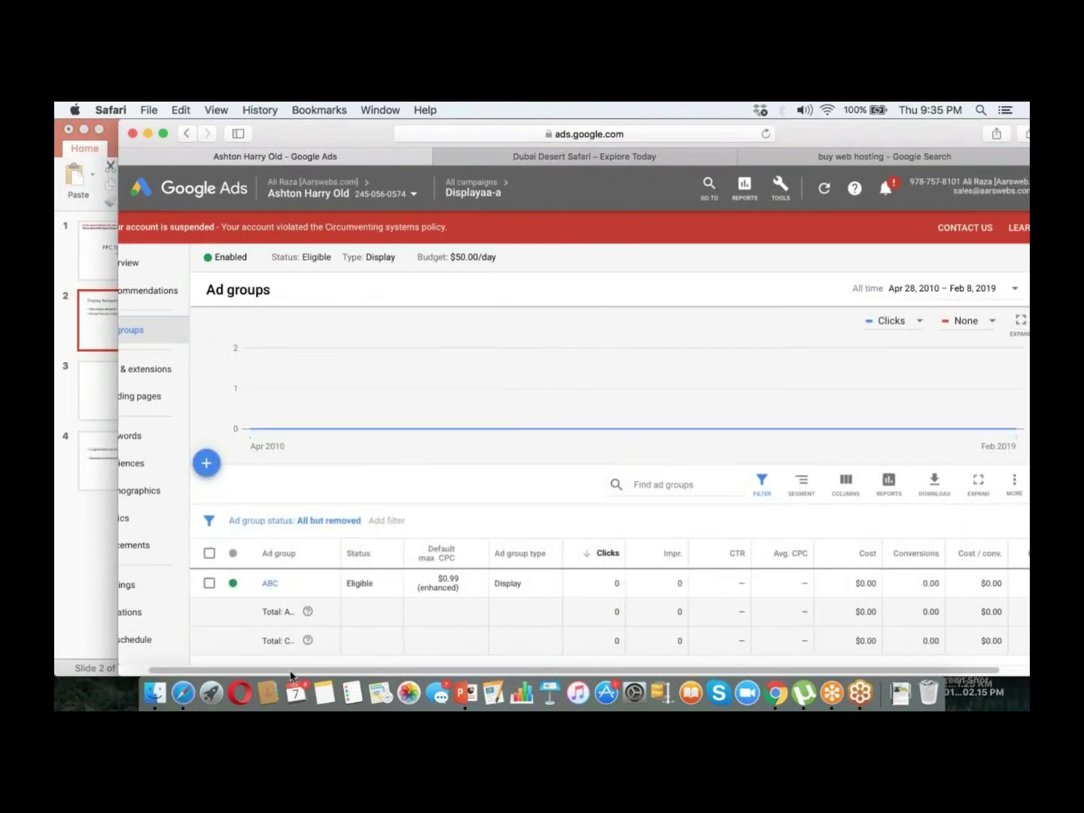
scroll(290, 674, "left", 2)
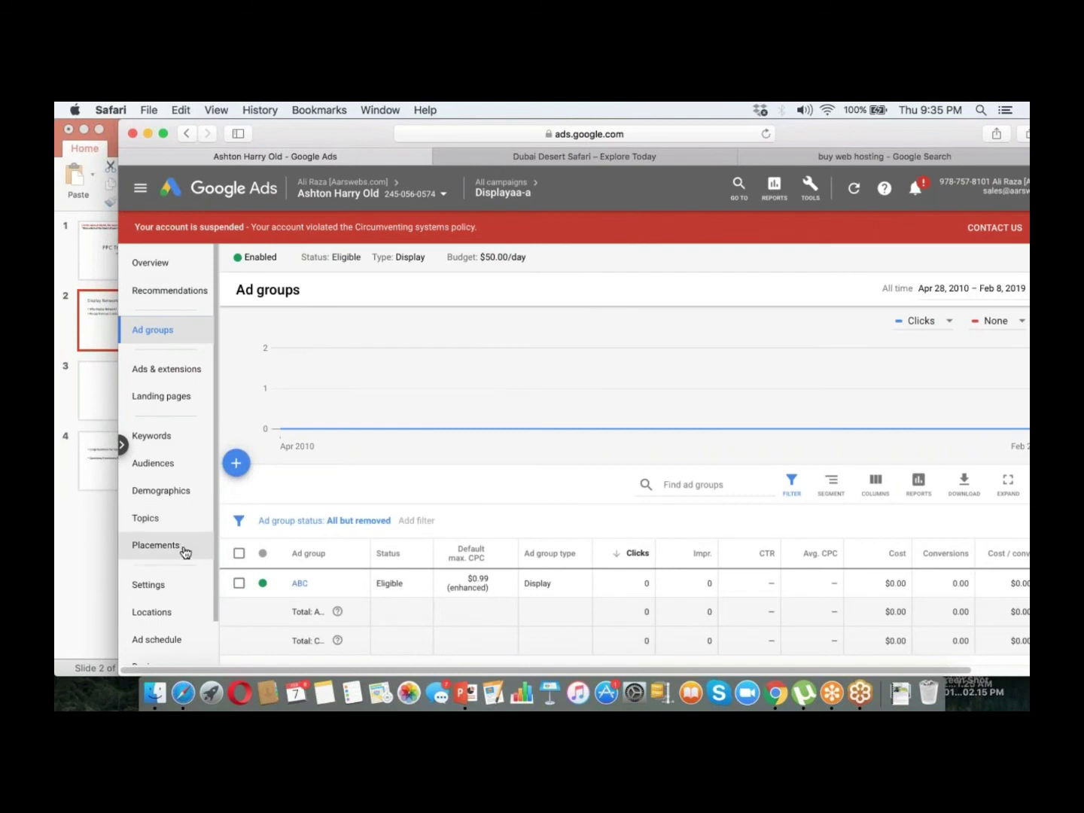
left_click(154, 437)
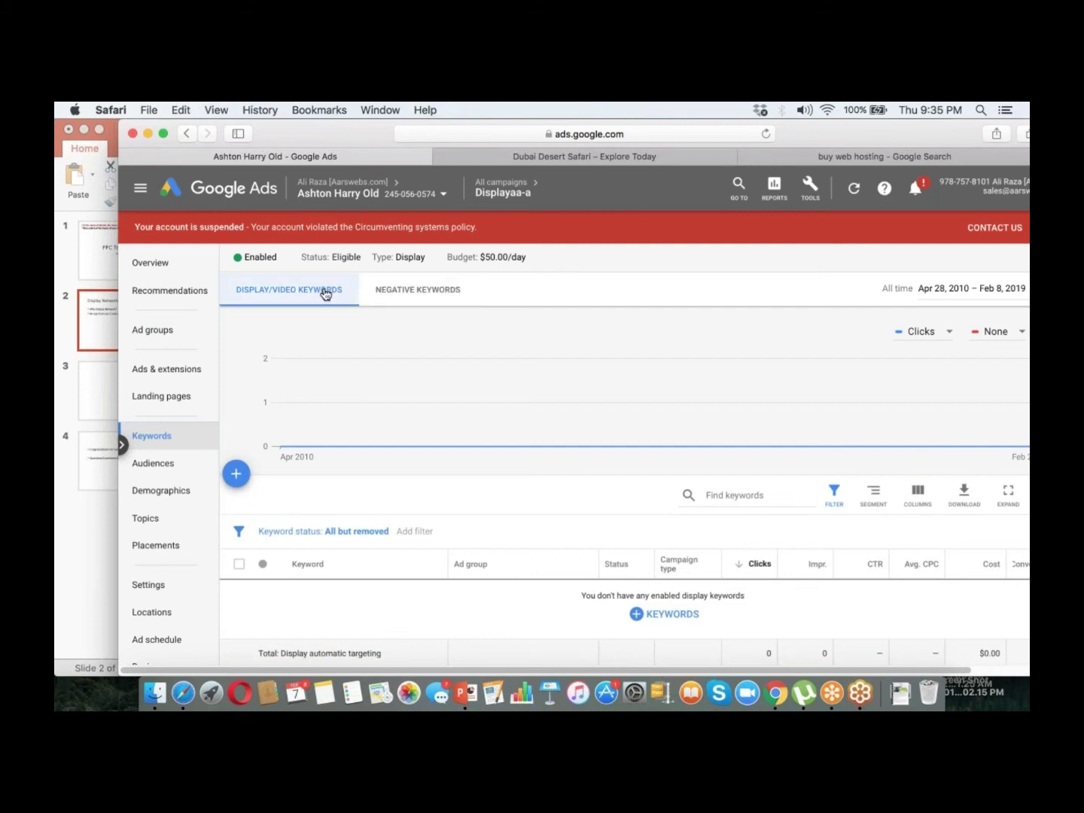
left_click(243, 480)
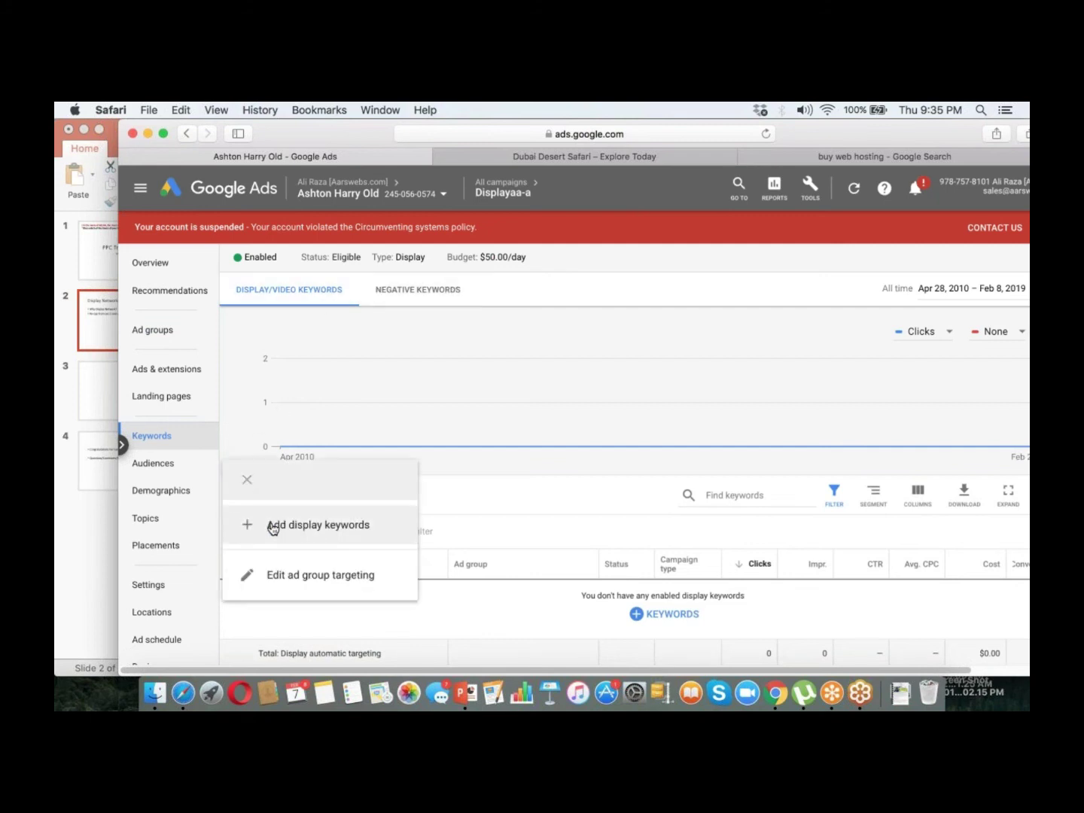
left_click(273, 525)
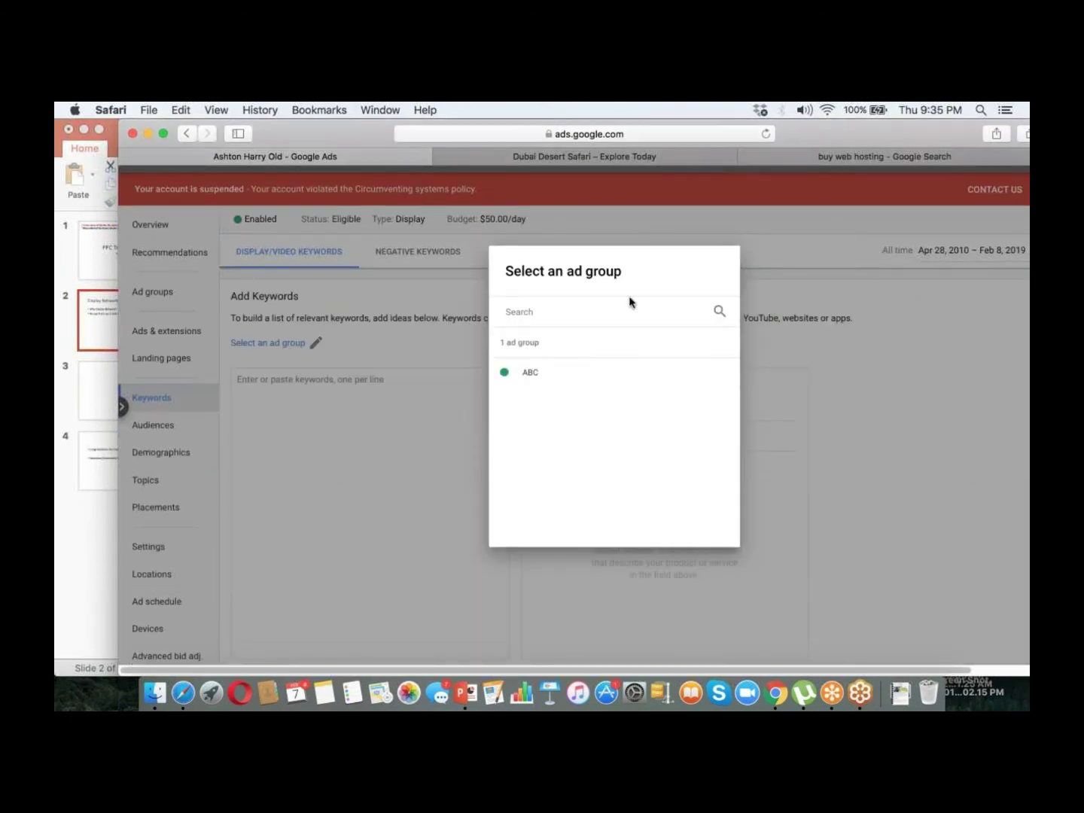
left_click(559, 374)
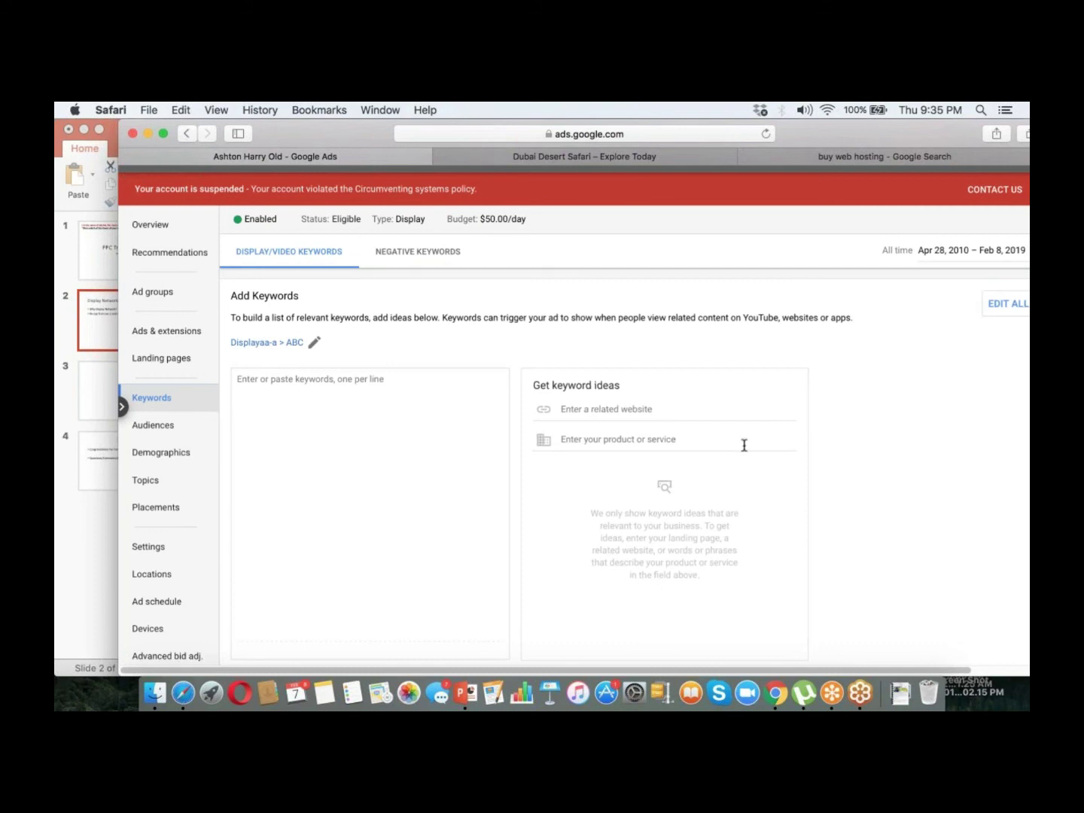
Add travel package deals, dubai trip and trip package deals from the keyword ideas for "dubai vacations" and save them to the ad group.
left_click(709, 445)
type("dubaivacations")
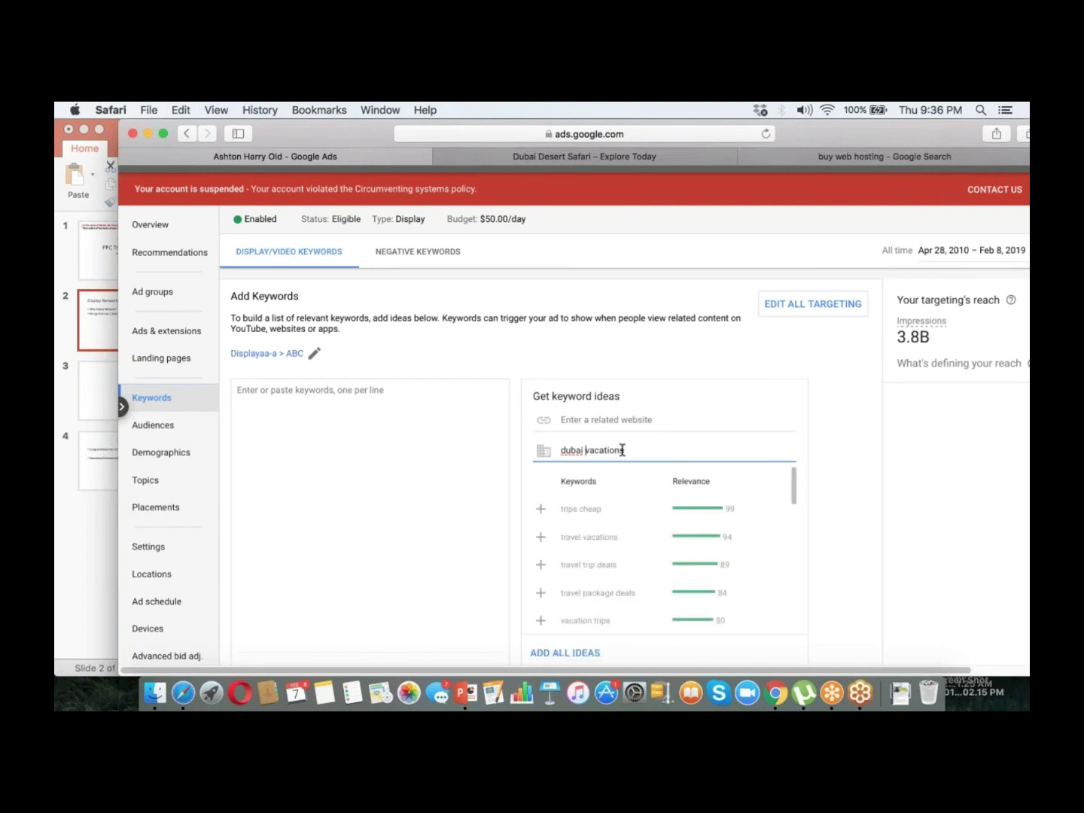
left_click(611, 592)
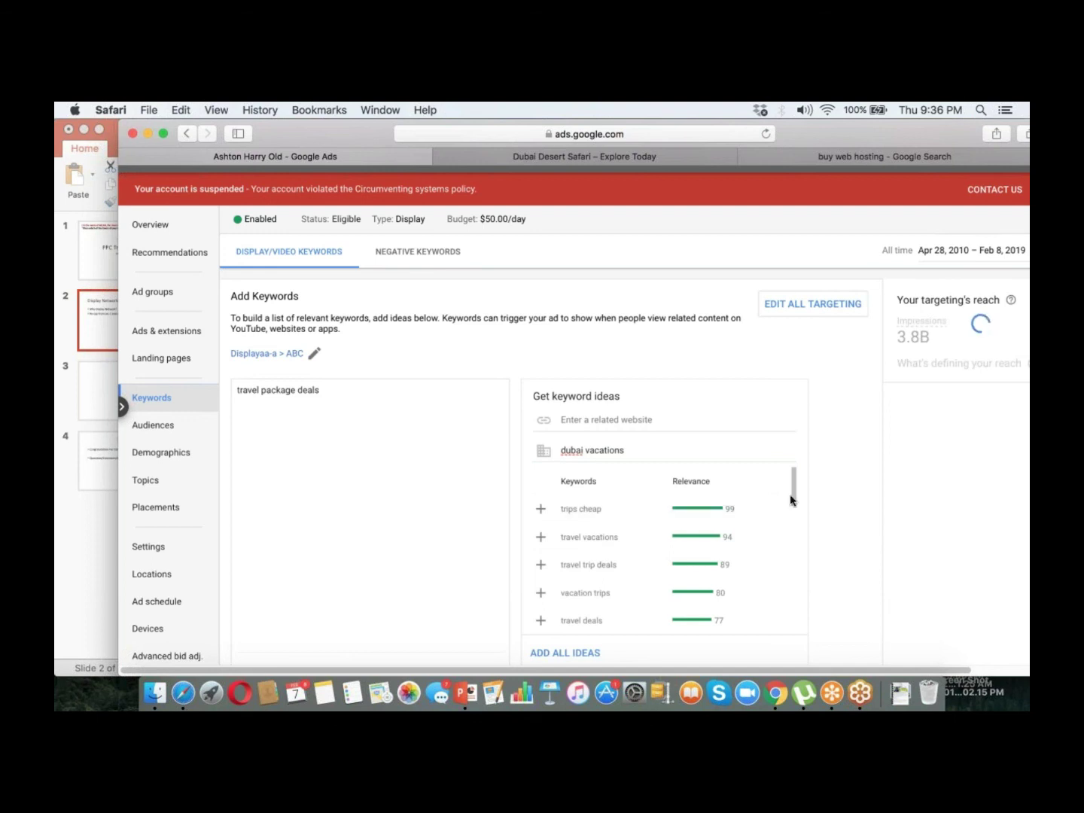
left_click_drag(790, 499, 795, 548)
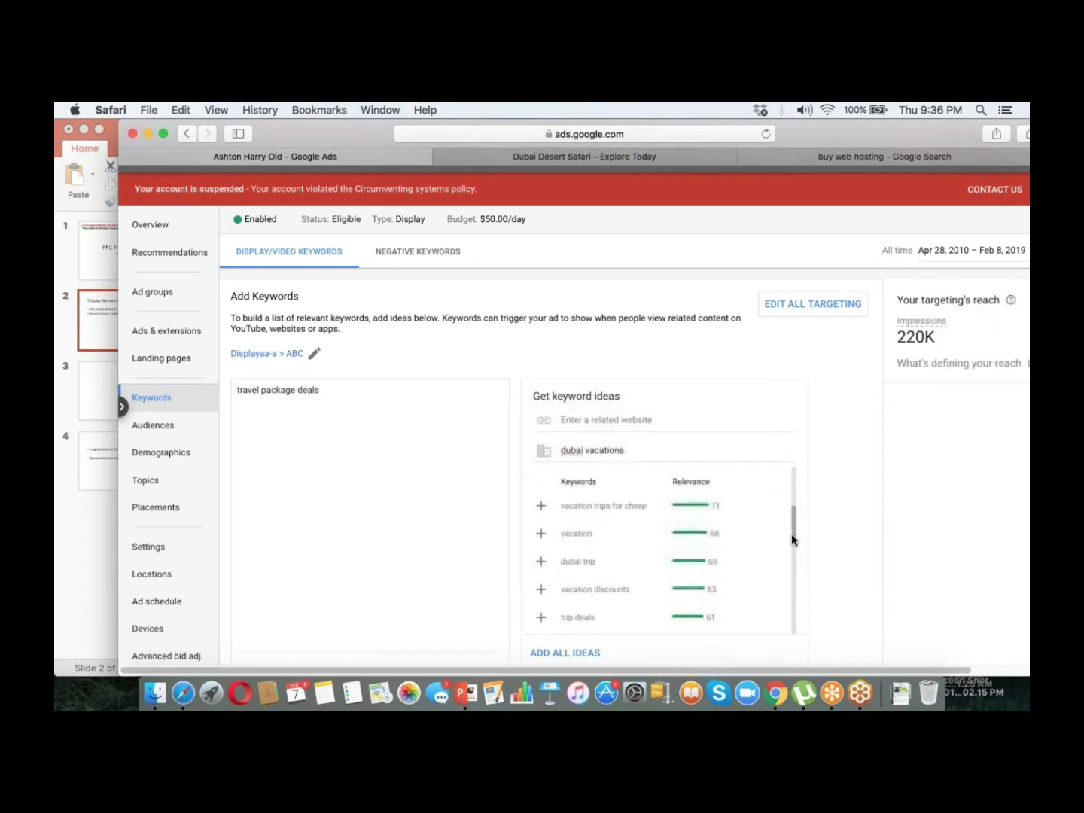
left_click(572, 563)
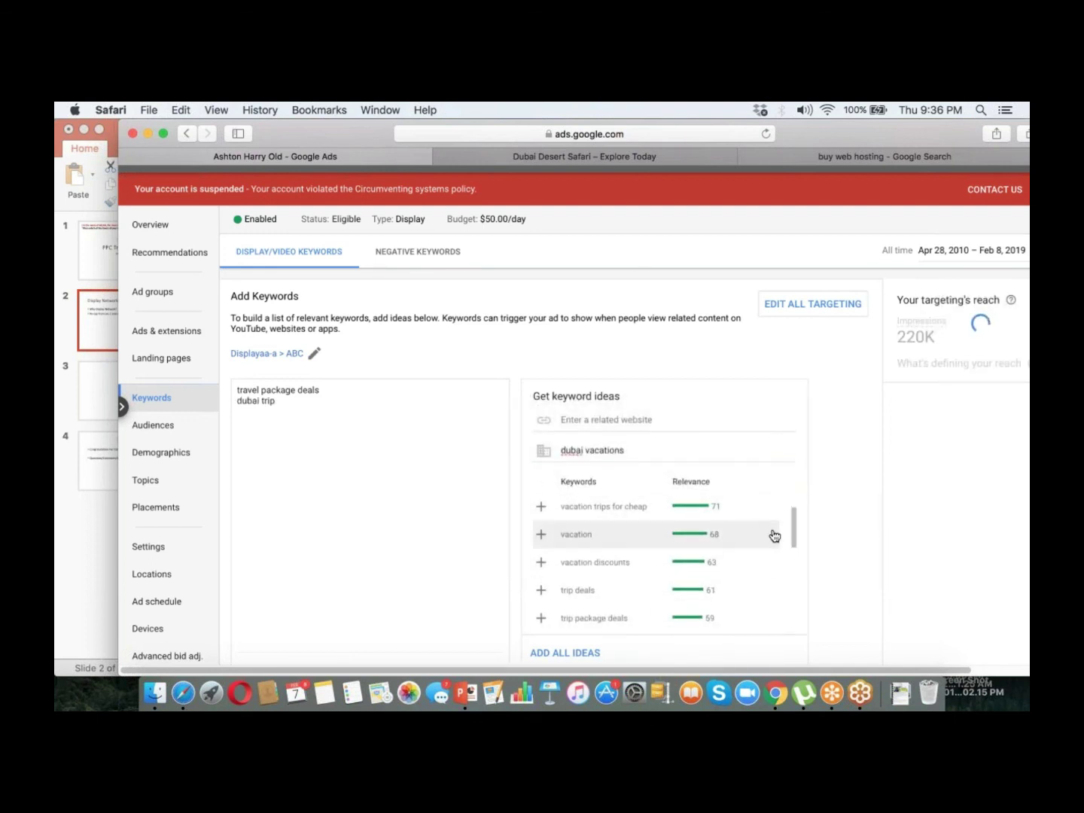
left_click(674, 622)
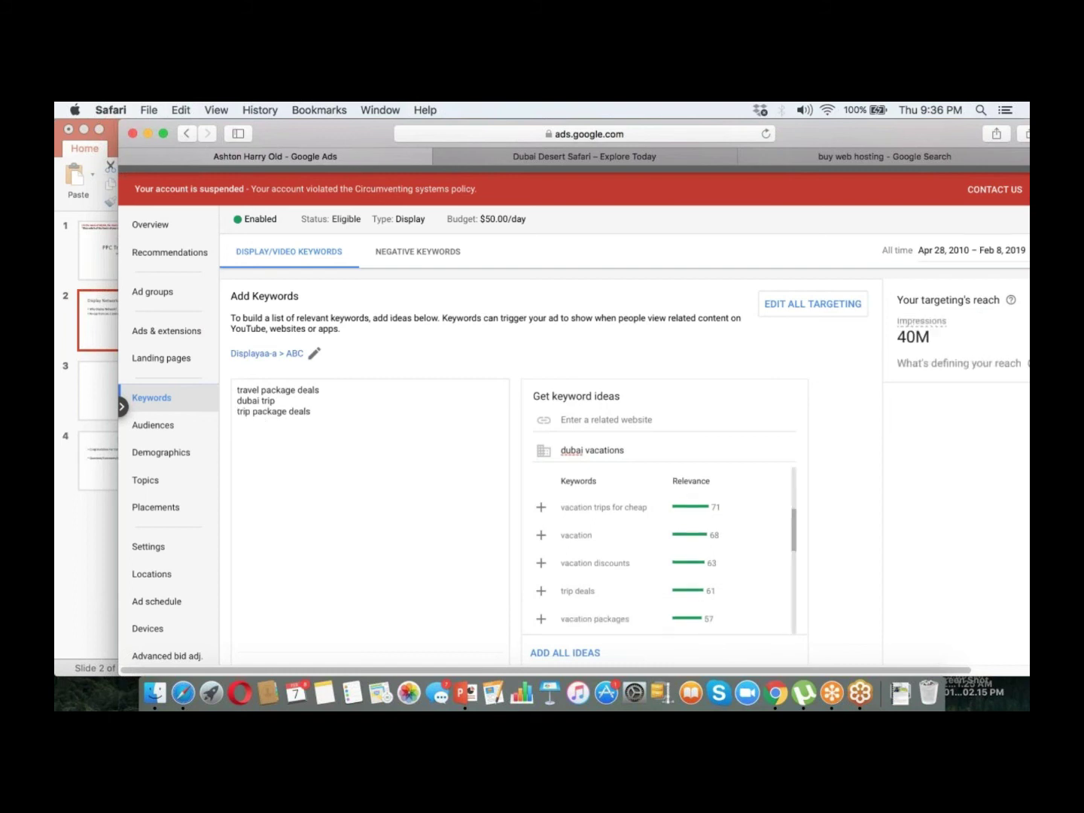
left_click_drag(914, 129, 874, 131)
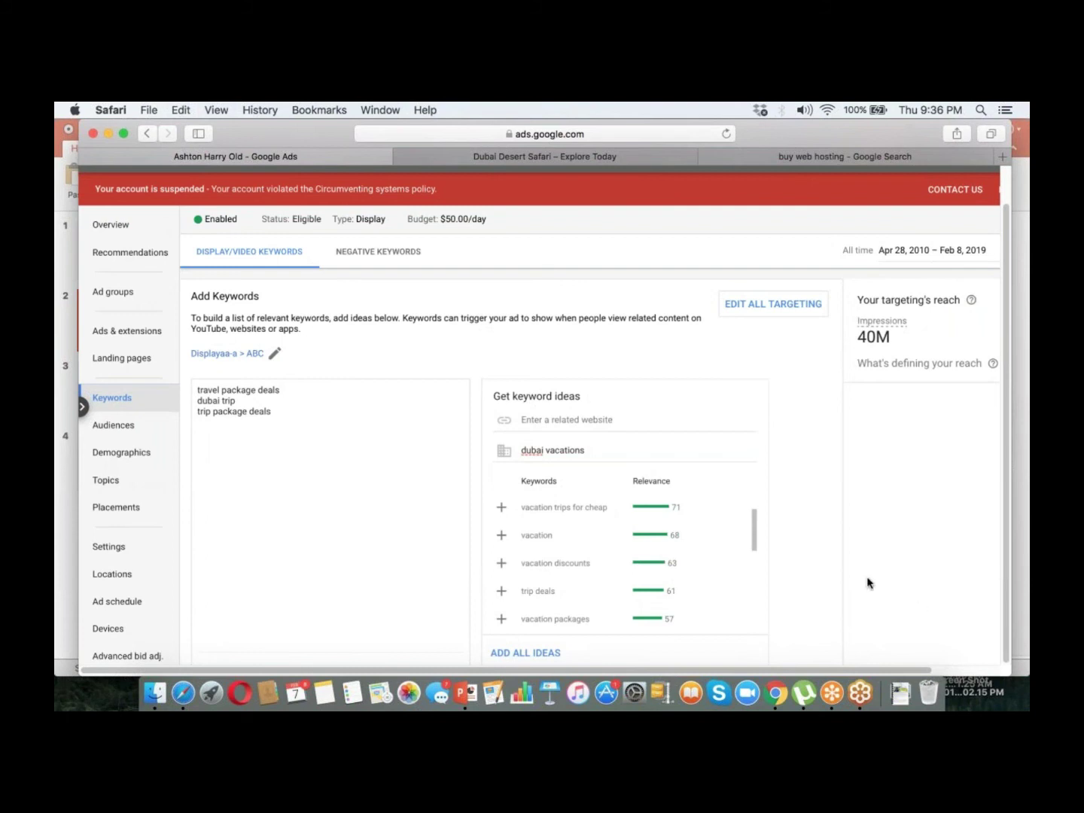
scroll(868, 583, "down", 5)
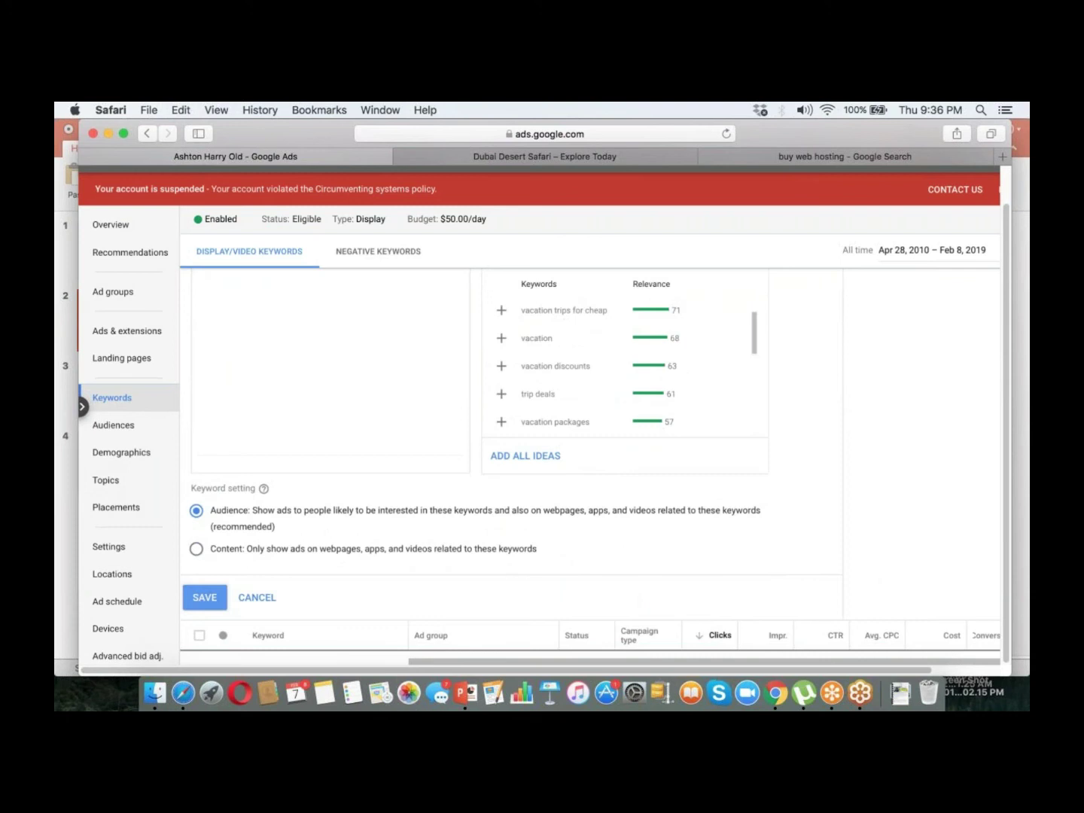
left_click(204, 597)
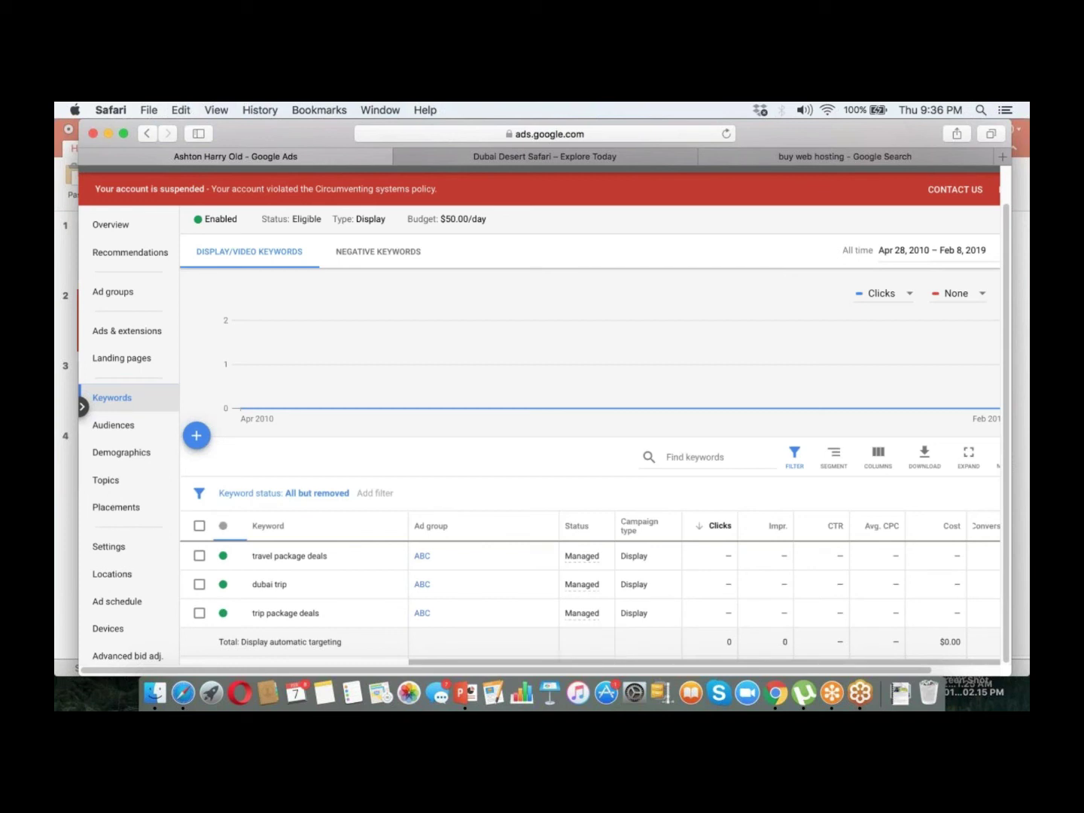
Open the form for adding topics to the campaign and select the ABC ad group.
left_click(128, 482)
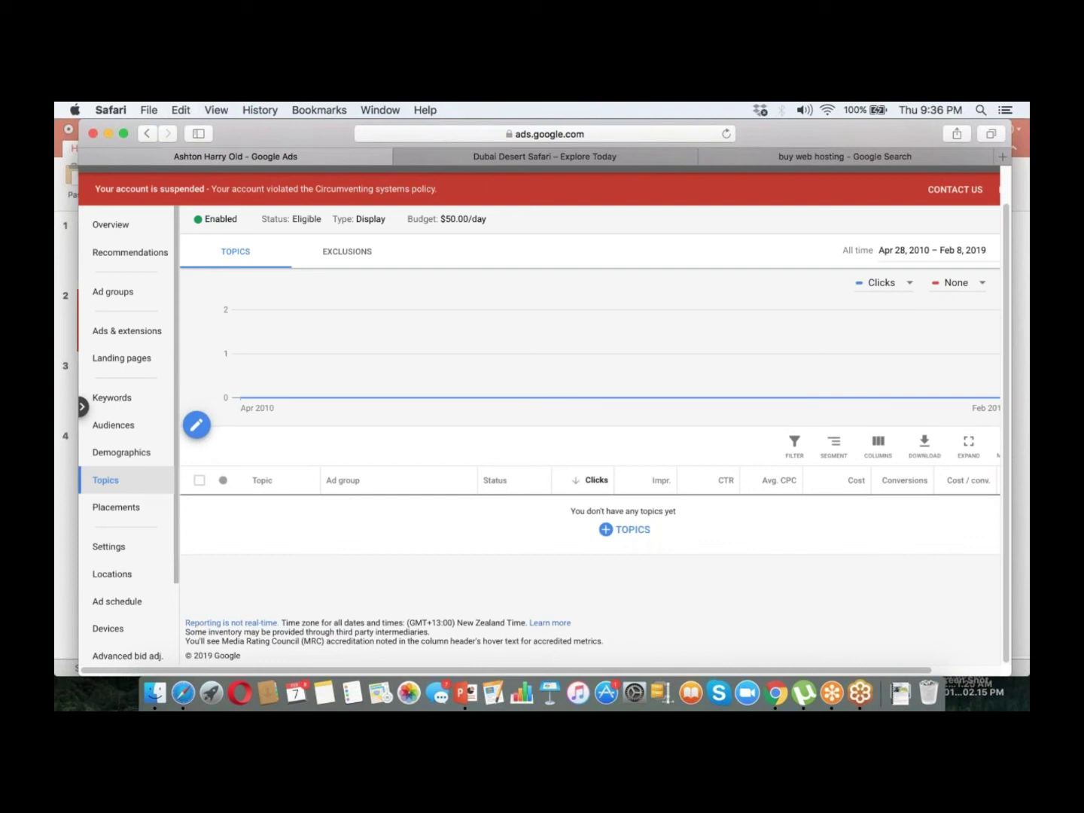
left_click(646, 531)
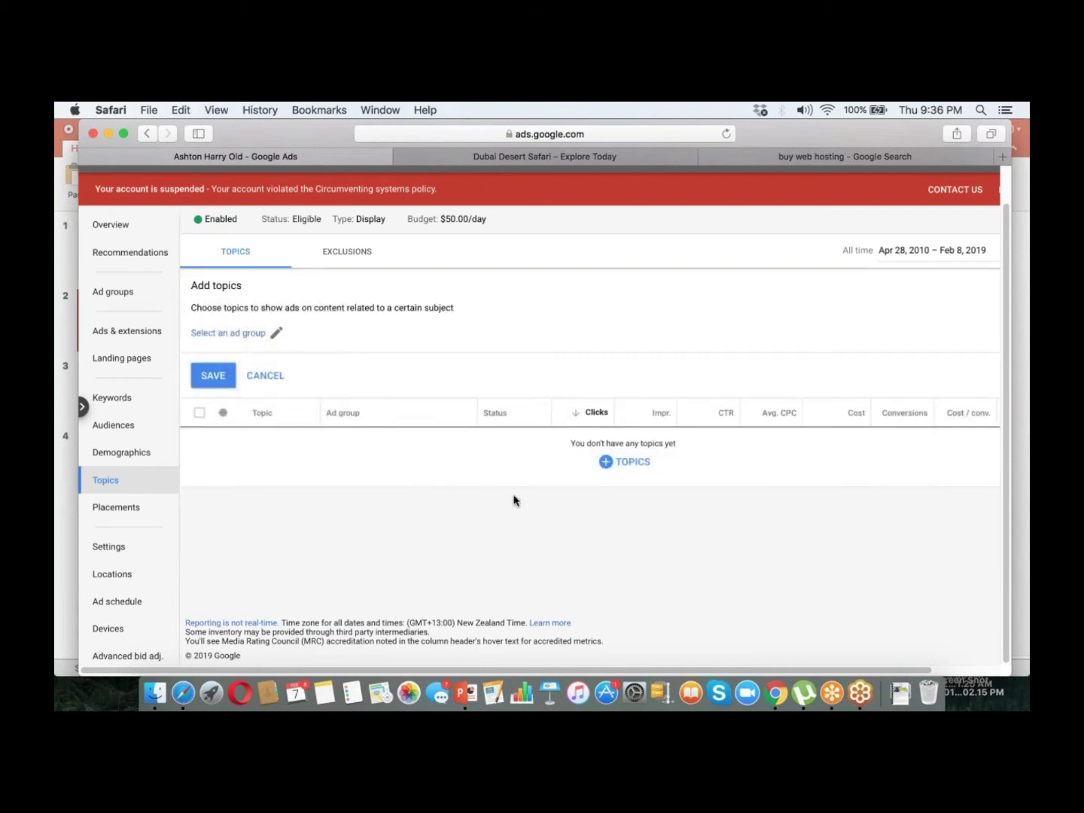
left_click(263, 335)
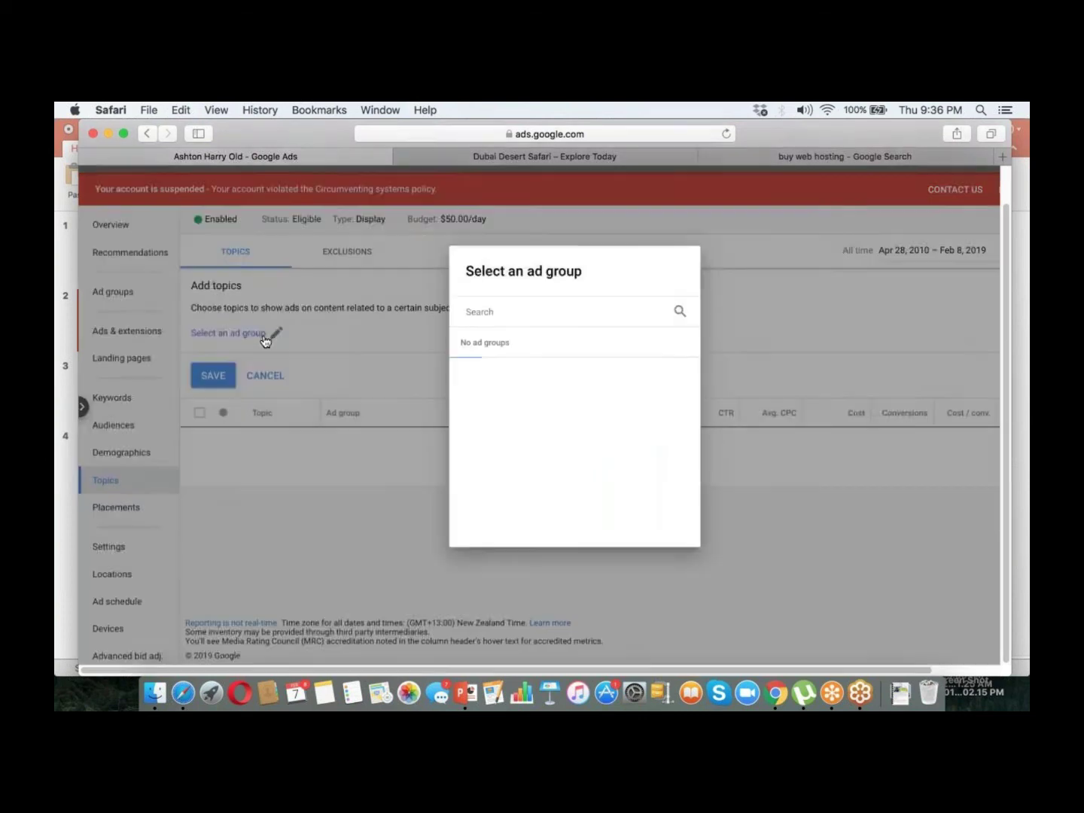
left_click(492, 373)
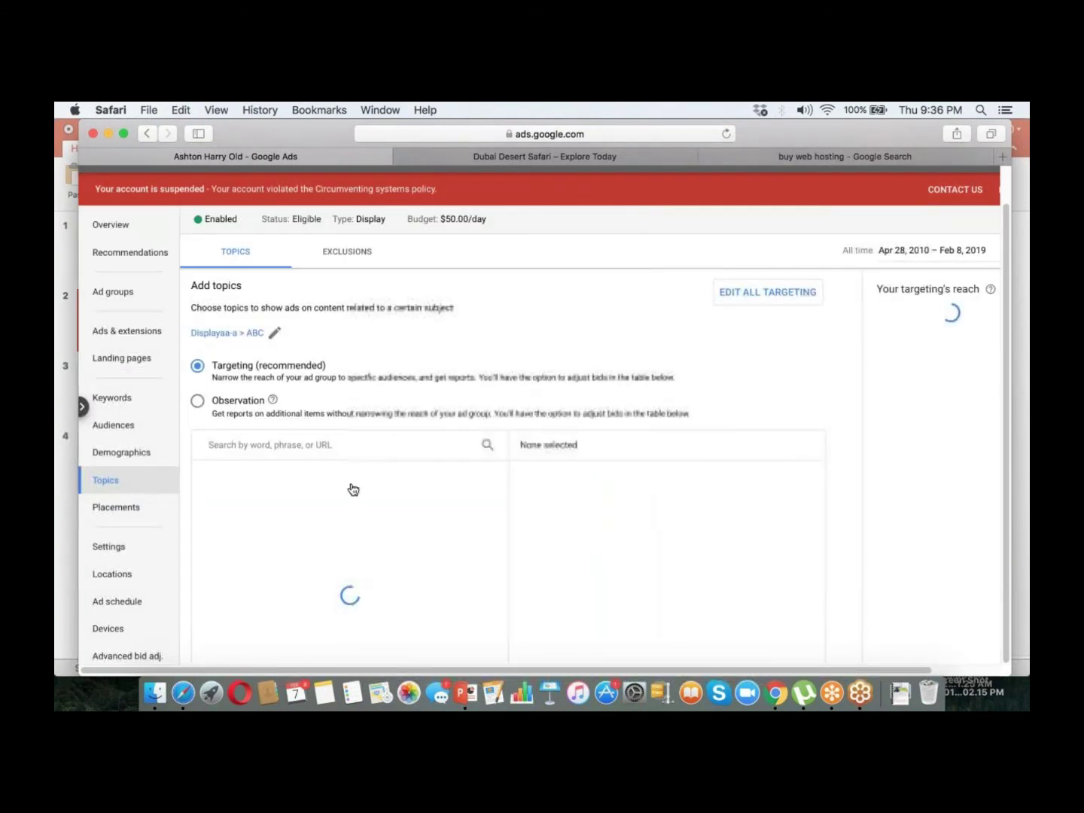
Search the topics for "tourism", keep only Travel by removing the Hiking & Camping pick, and save the topic targeting.
left_click(389, 441)
type("tourism")
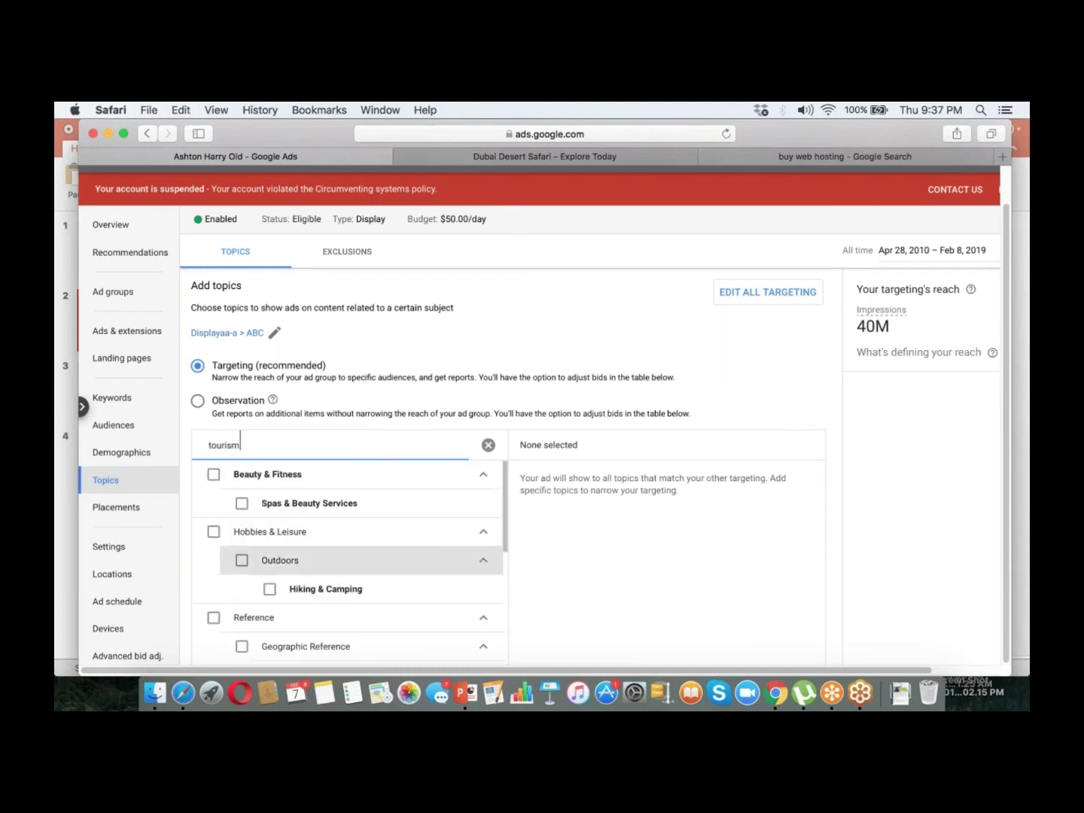
left_click(365, 595)
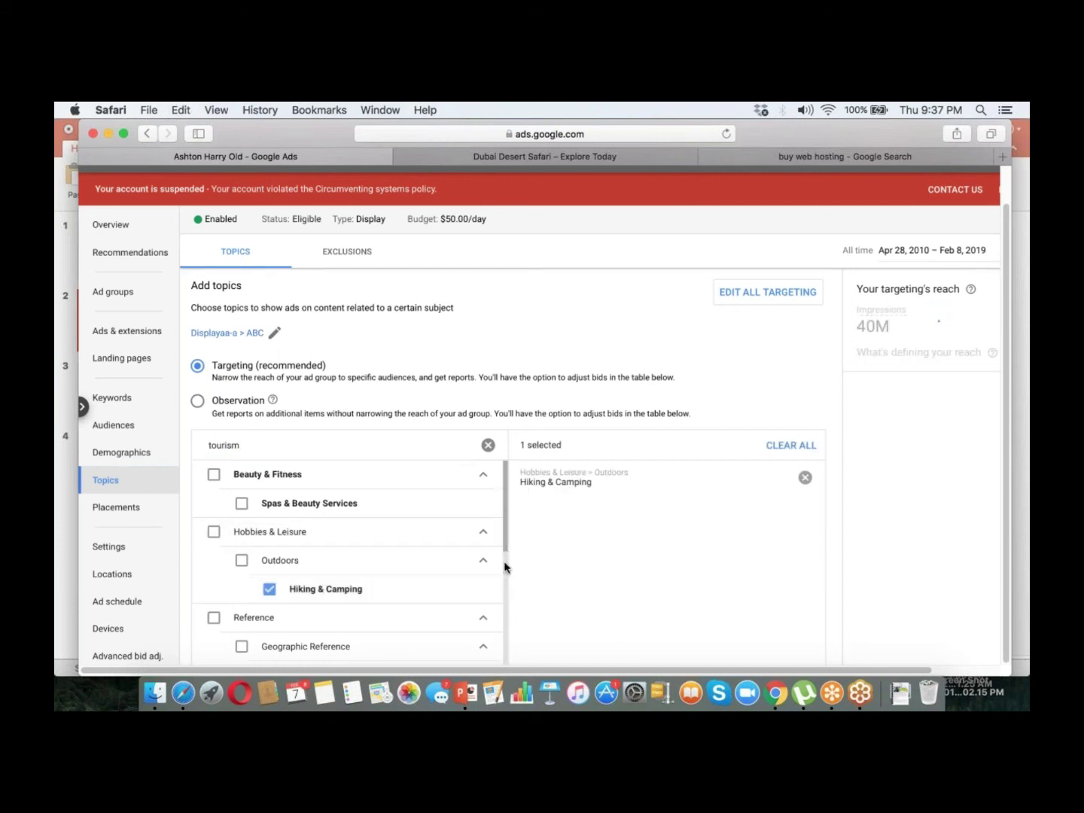
left_click_drag(501, 559, 505, 591)
scroll(503, 586, "down", 5)
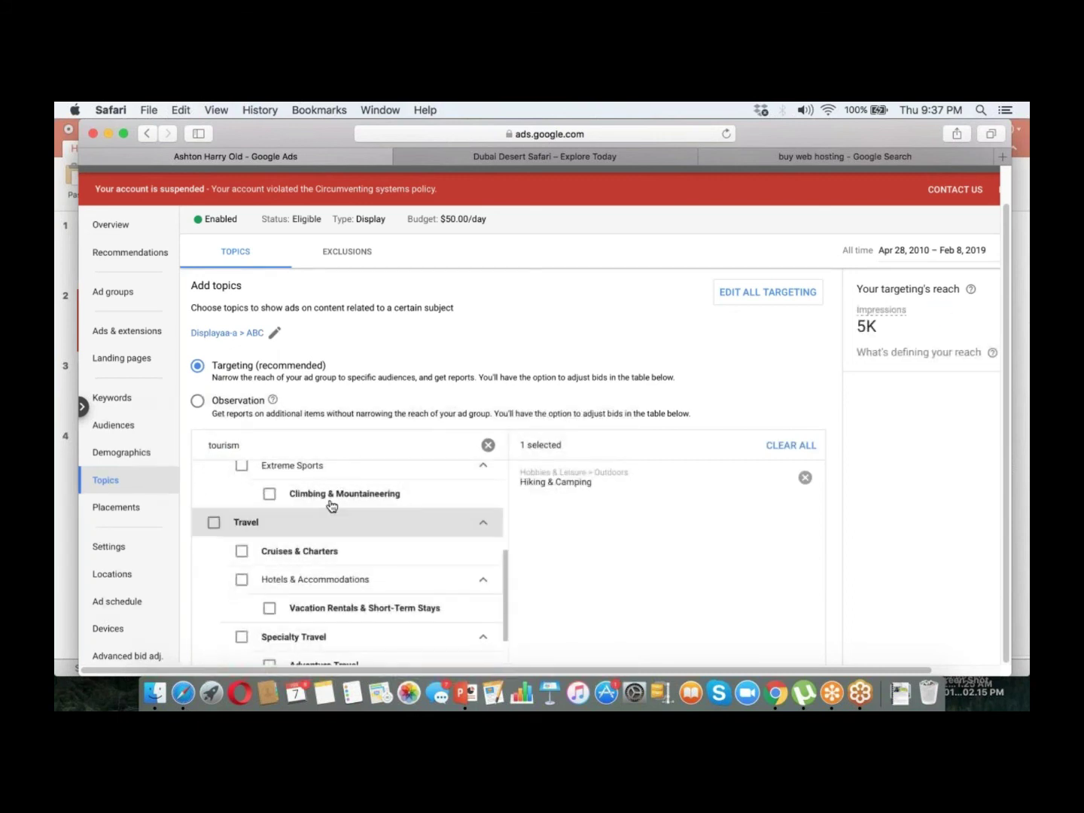
left_click(236, 527)
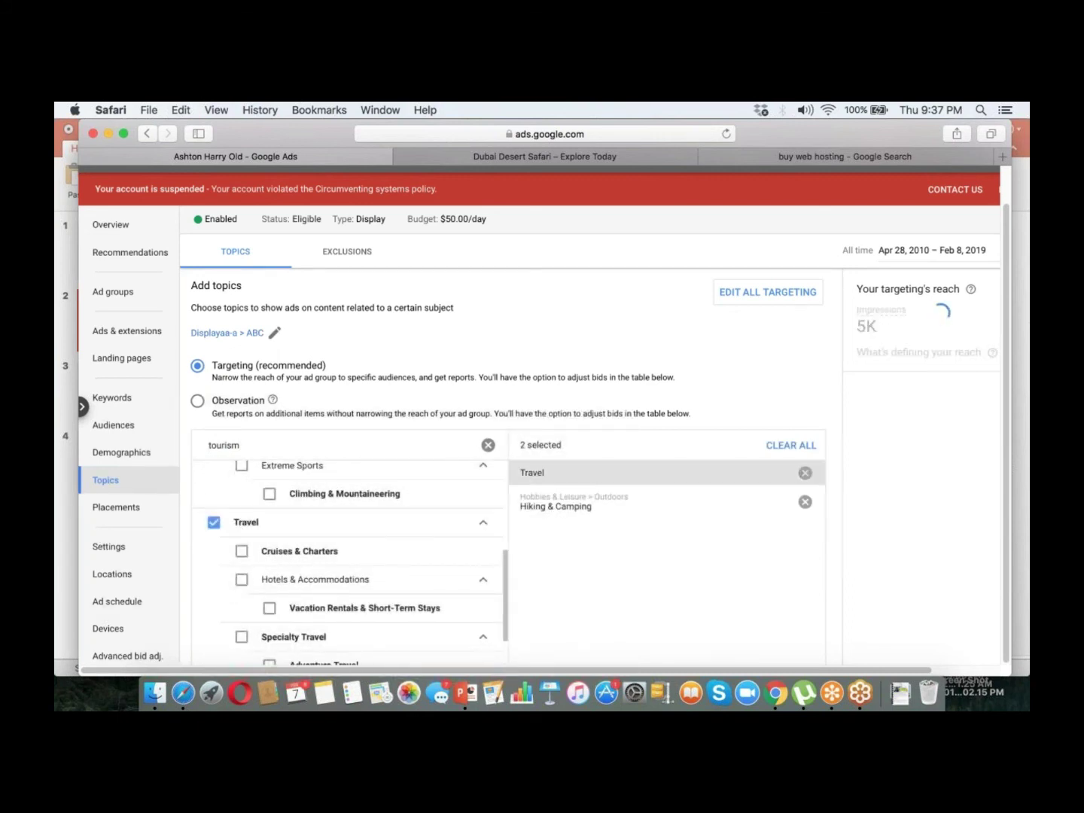
left_click(805, 503)
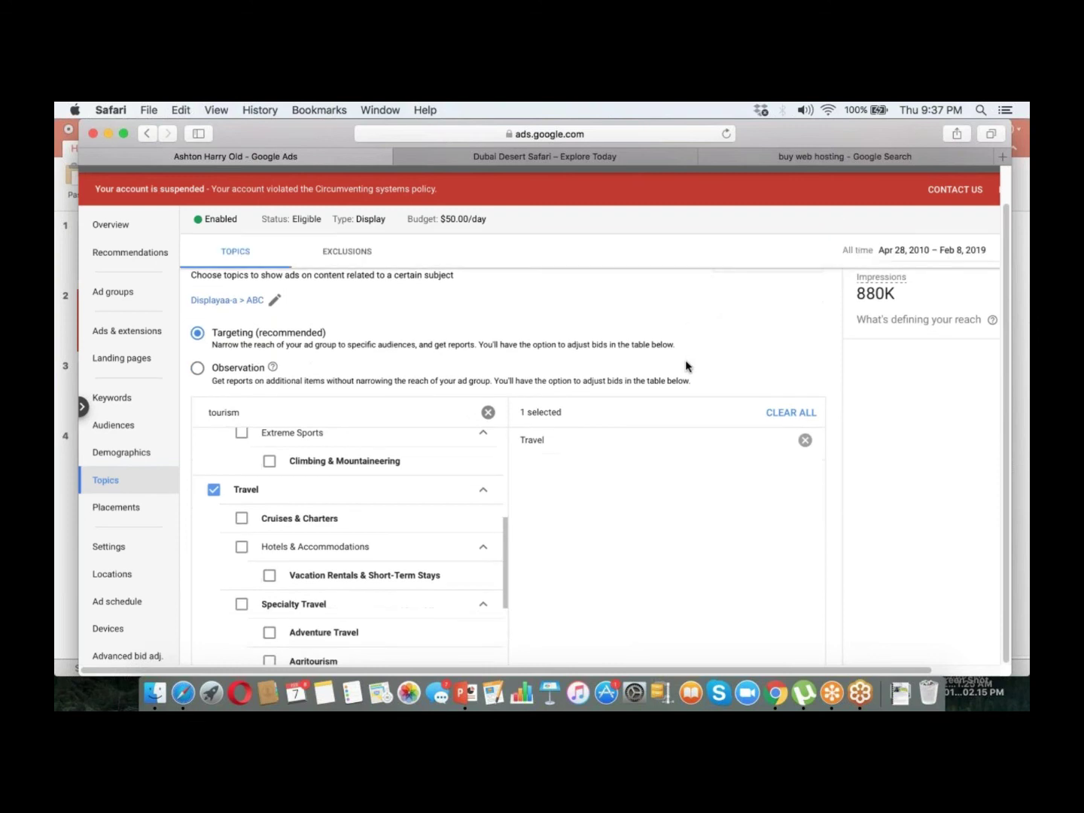
scroll(686, 366, "down", 5)
left_click(212, 570)
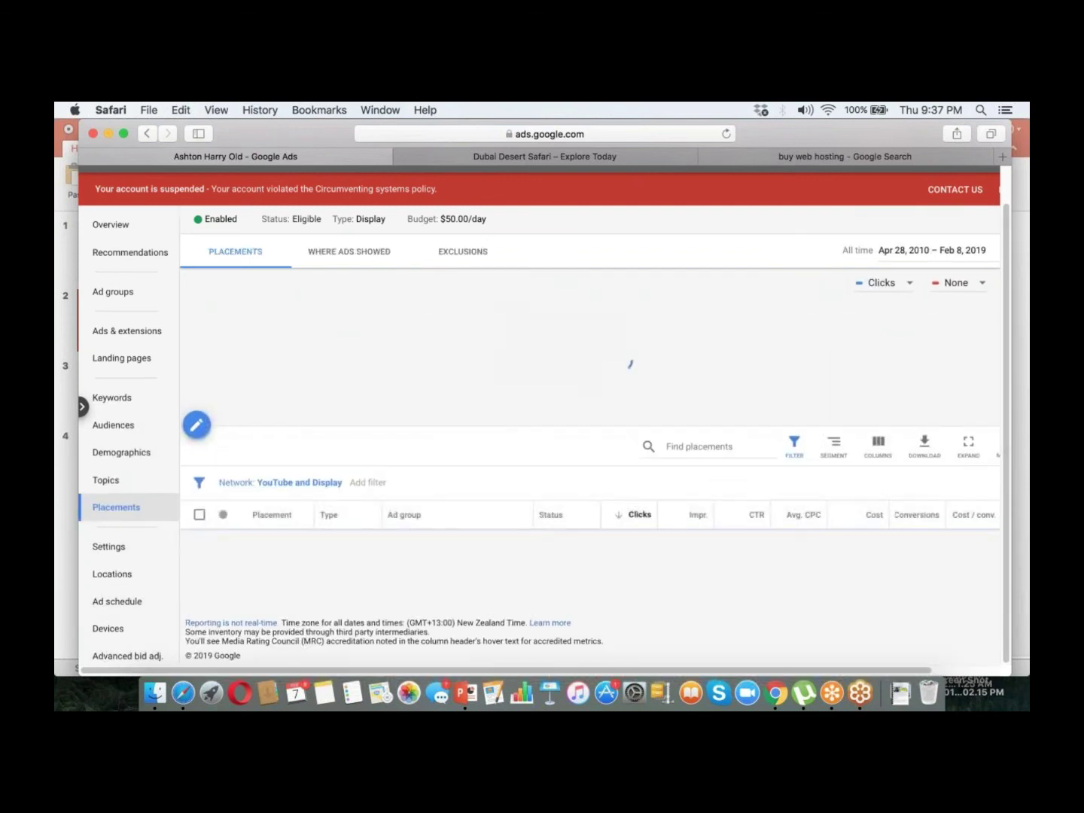
Open the campaign's placements for editing and select the ABC ad group.
left_click(861, 356)
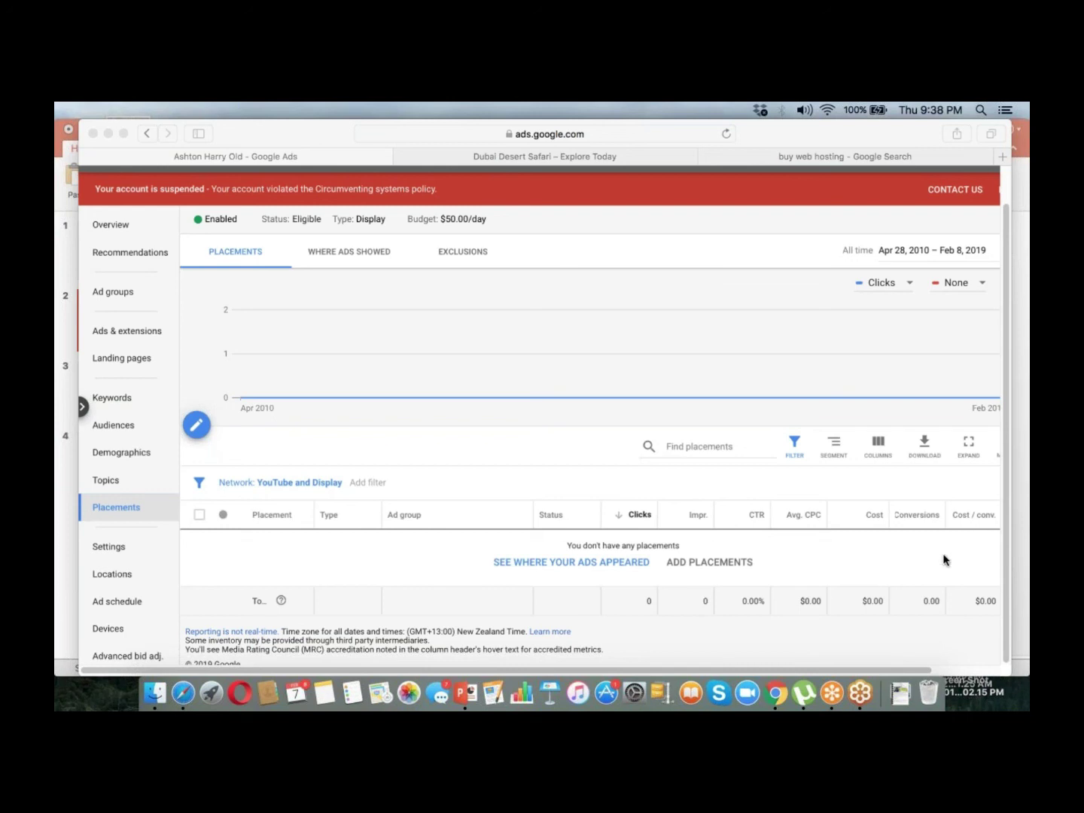
left_click(202, 433)
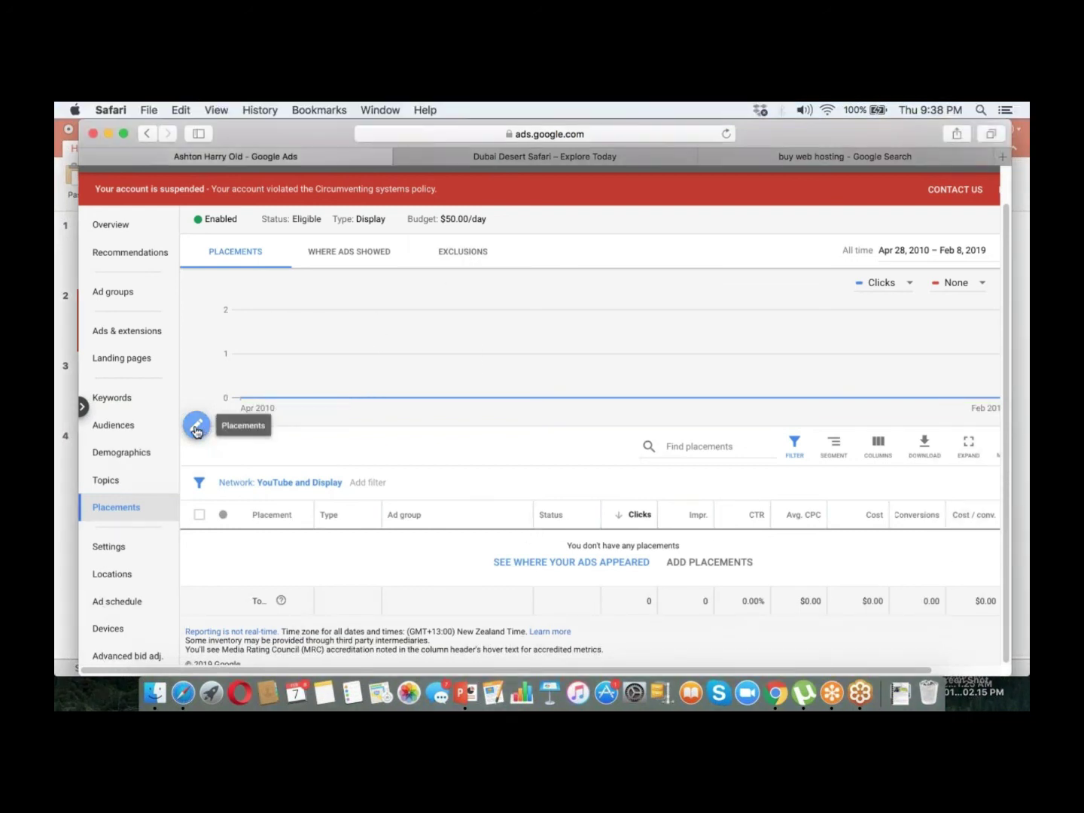
left_click(198, 430)
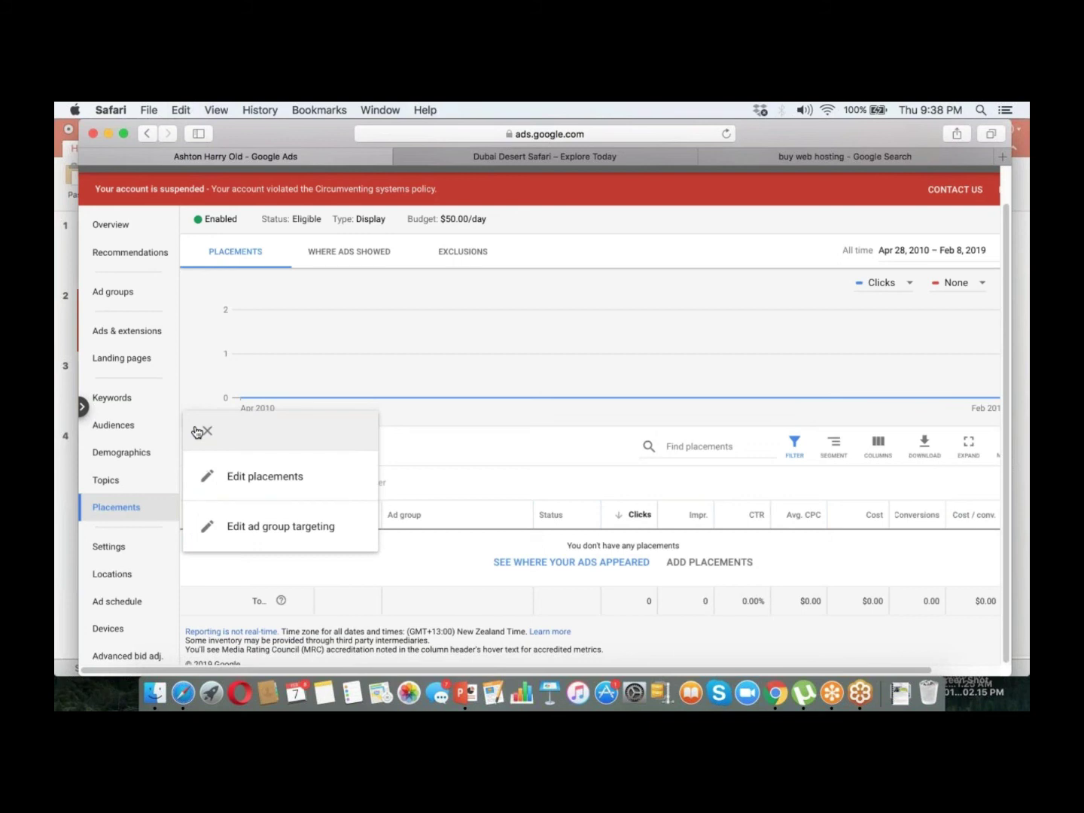
left_click(226, 492)
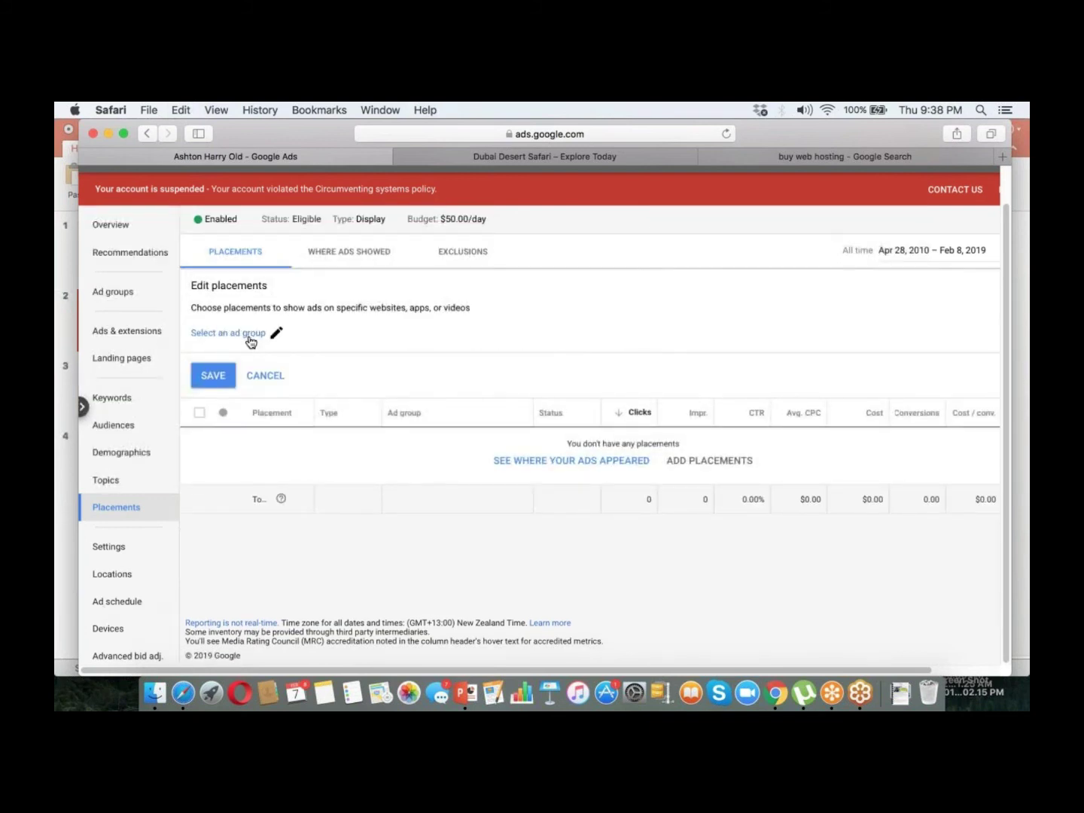
left_click(250, 337)
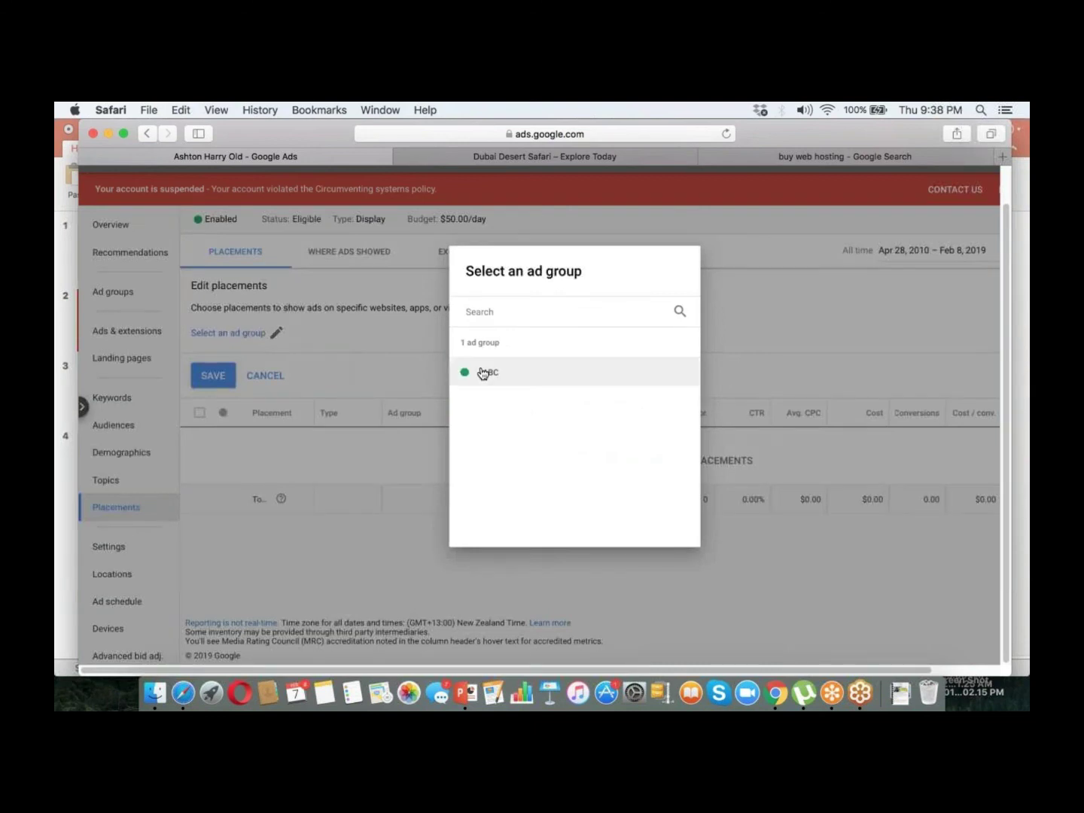
left_click(483, 374)
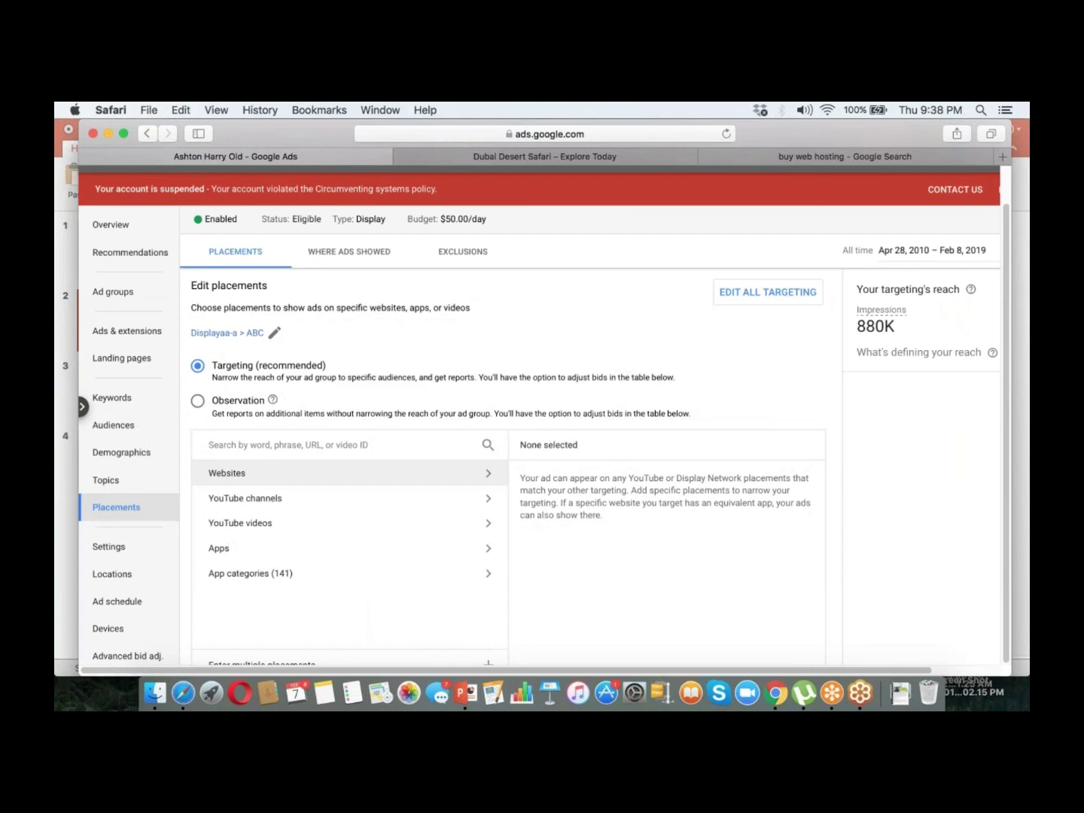
Search the website placements for "propakistani" and select the tribune.com.pk placement covering Showbiz, Technology, Sports, News and Business pages.
left_click(369, 472)
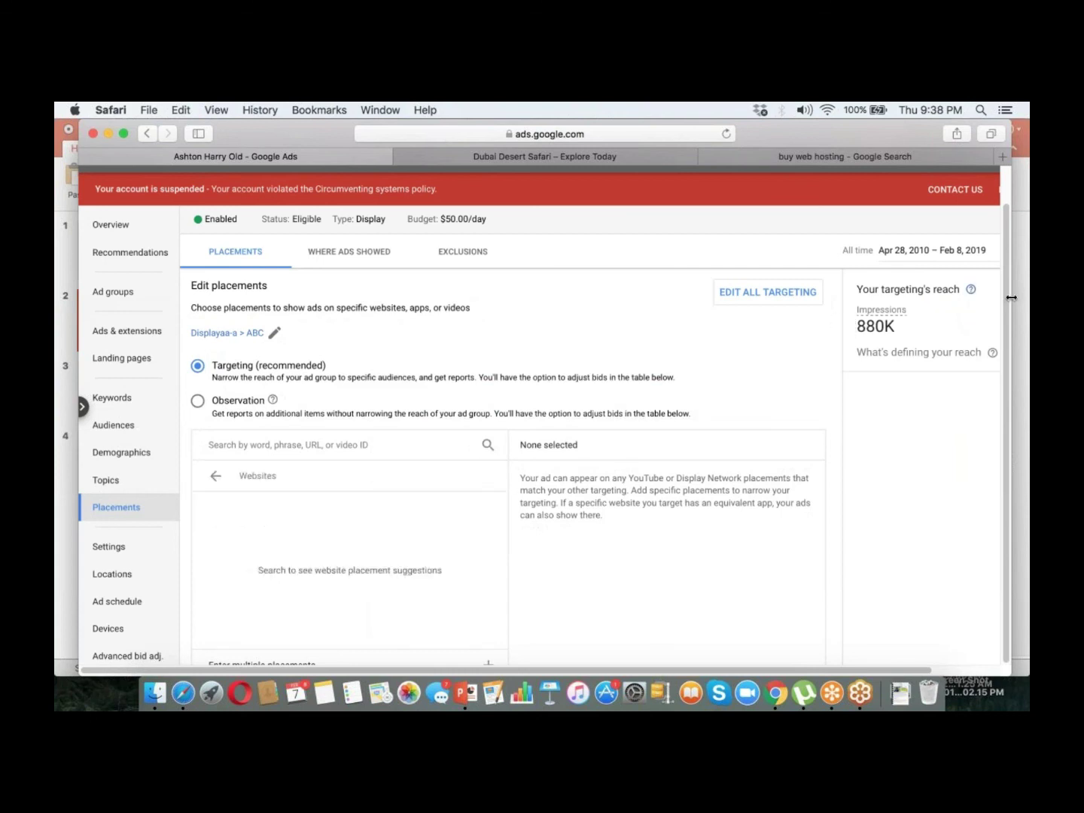
mouse_move(1012, 297)
left_mouse_down()
mouse_move(1011, 311)
mouse_move(1008, 278)
left_mouse_up()
left_click(1010, 384)
left_click(999, 402)
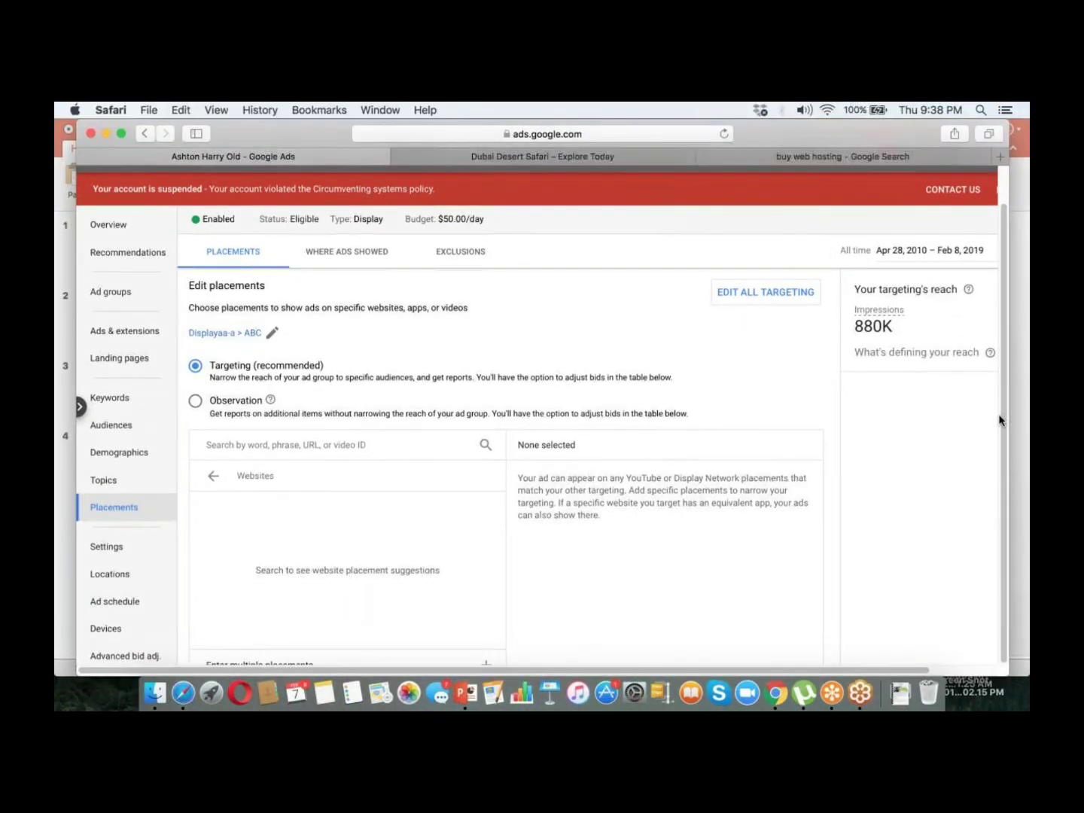
left_click(316, 446)
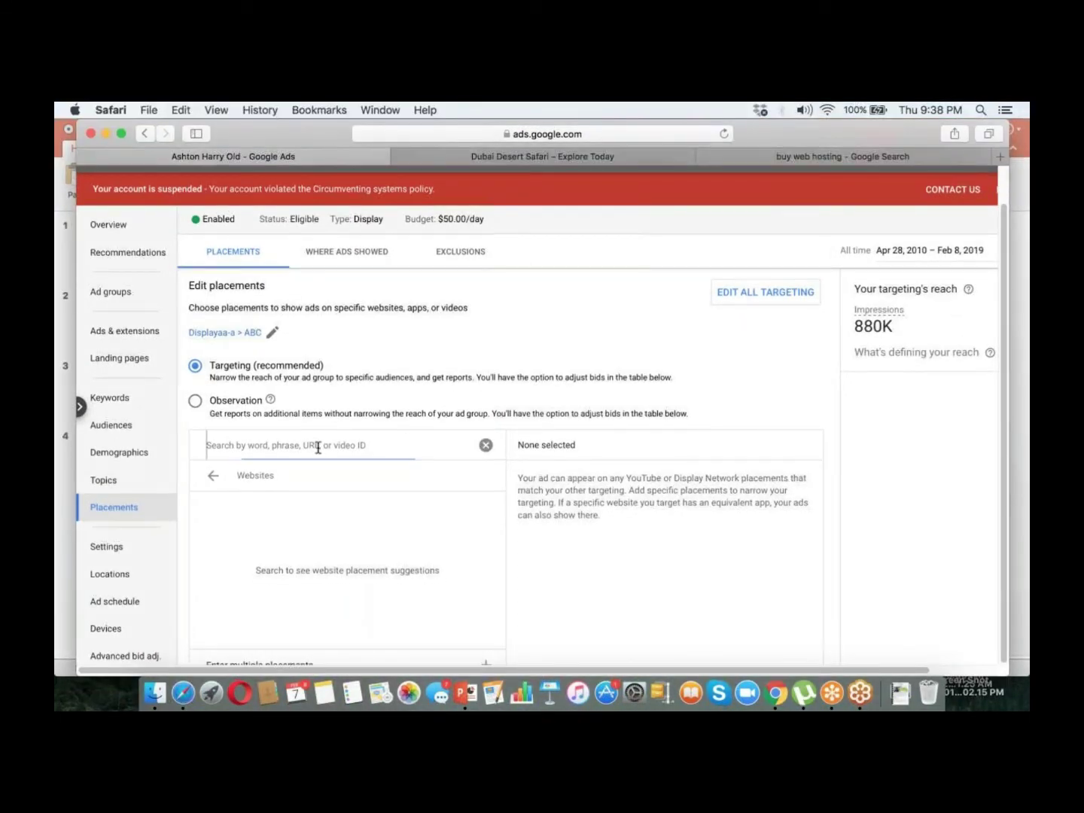
type("propakistani")
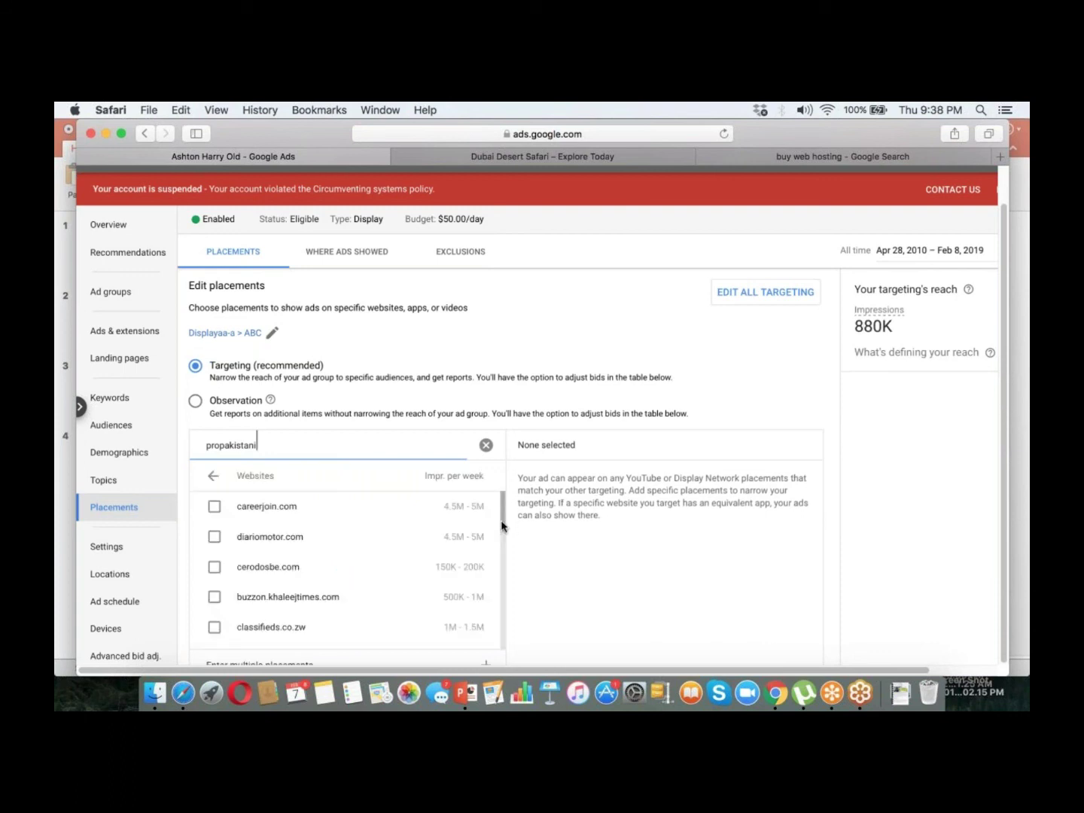
scroll(502, 525, "down", 5)
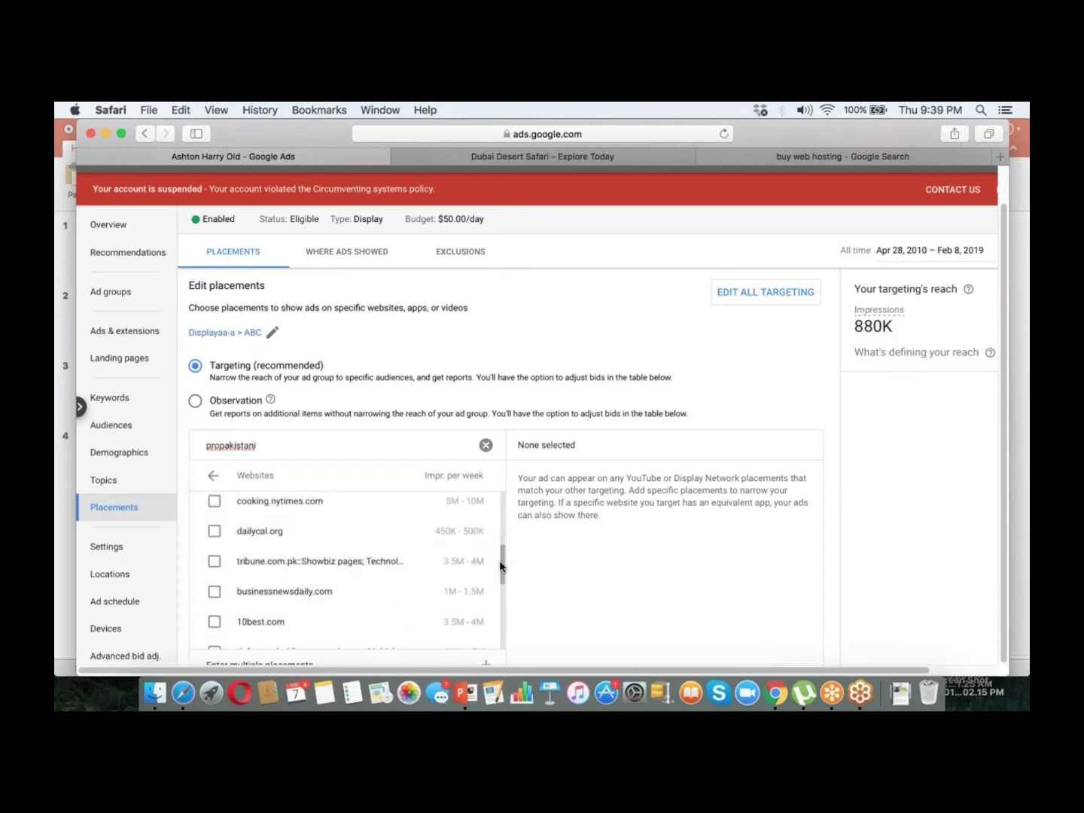
left_click(214, 561)
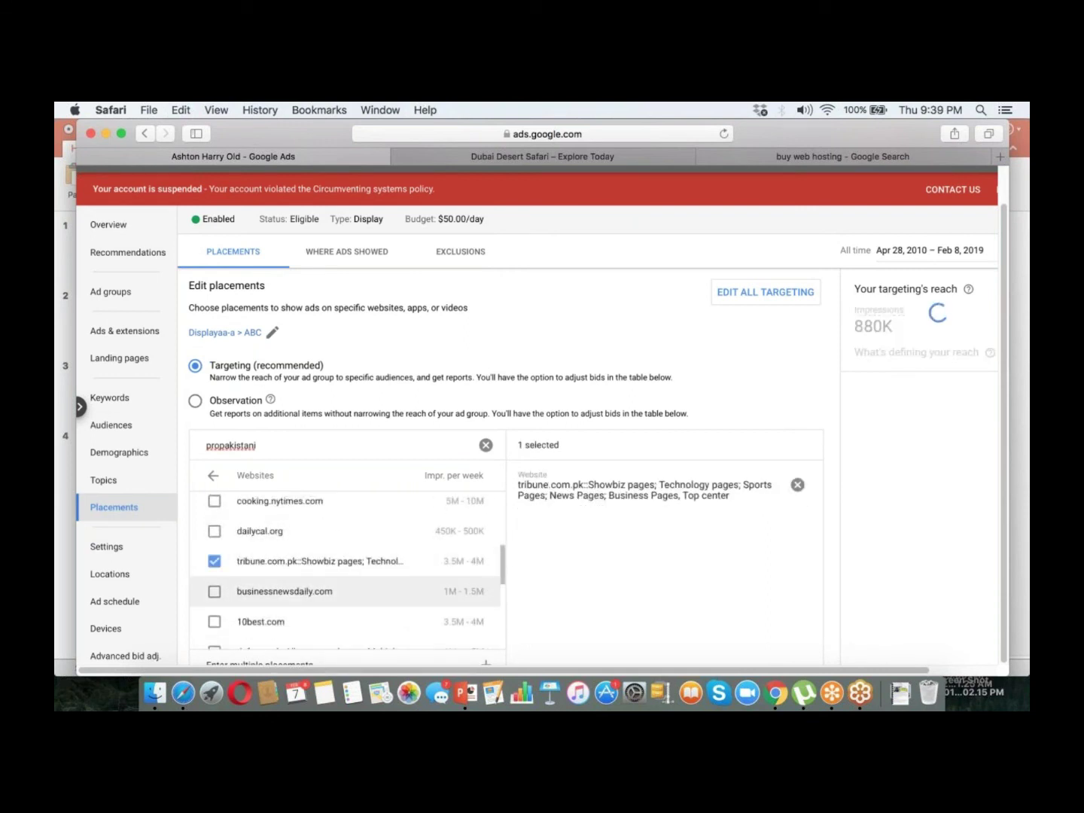
Load more website suggestions and select the daijiworld.com News, keralakaumudi.com Home Page and express.com.pk Home page; Sports; Politics; Technology placements.
scroll(504, 576, "down", 5)
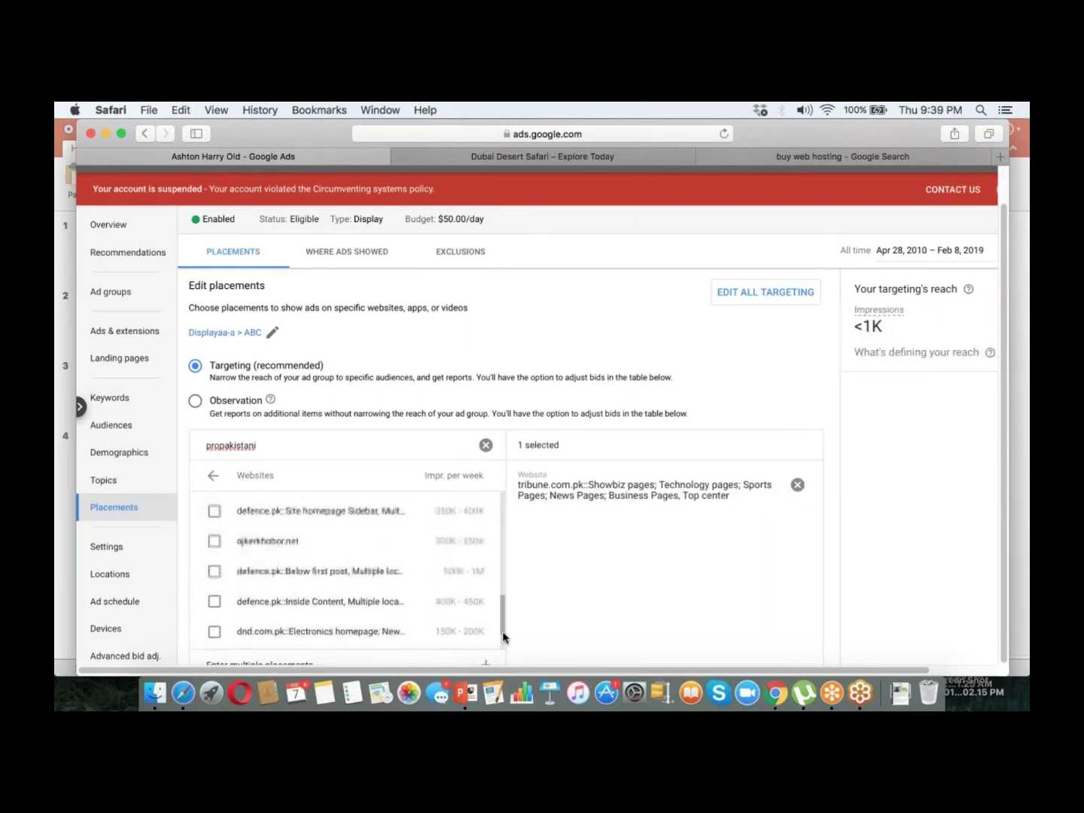
scroll(503, 638, "down", 2)
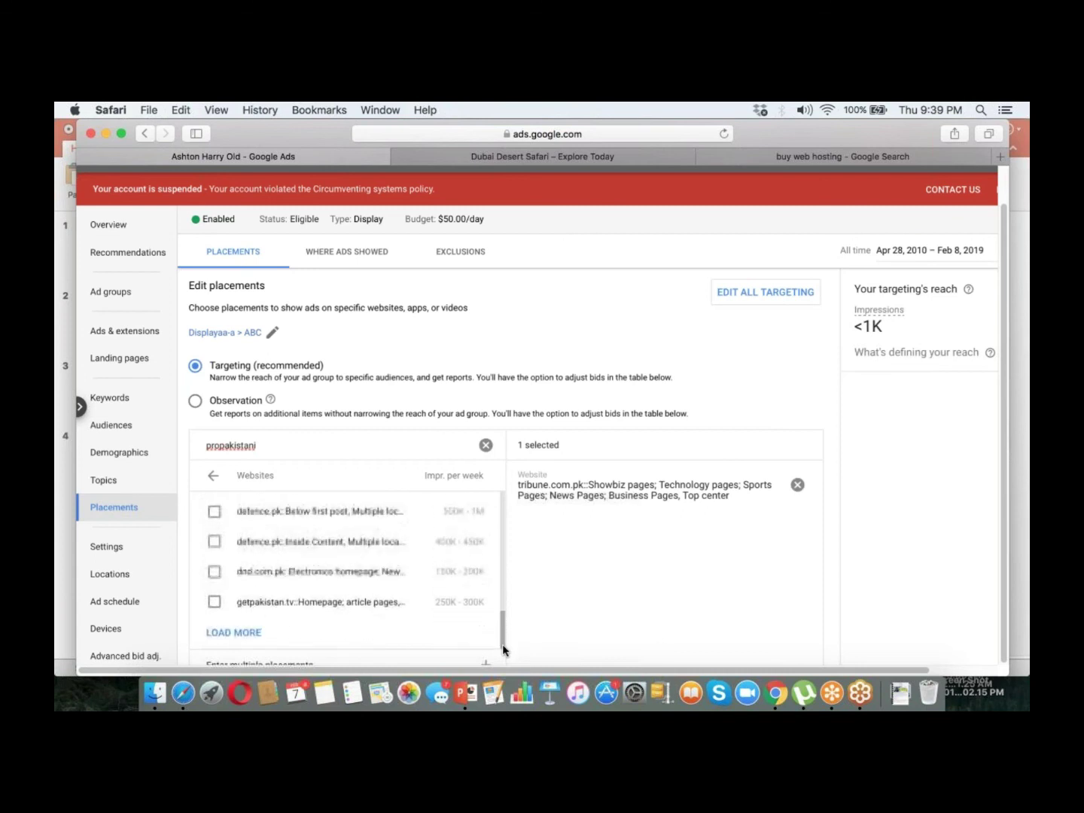
left_click(258, 636)
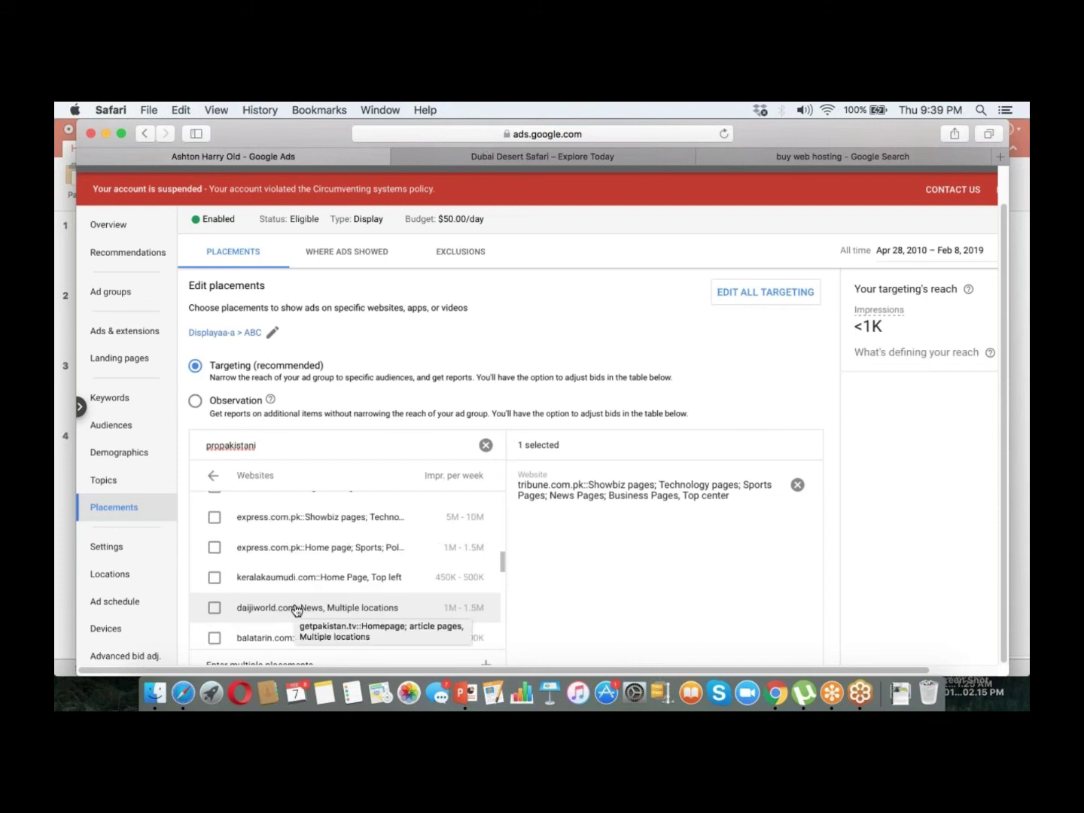
left_click(296, 608)
left_click(263, 577)
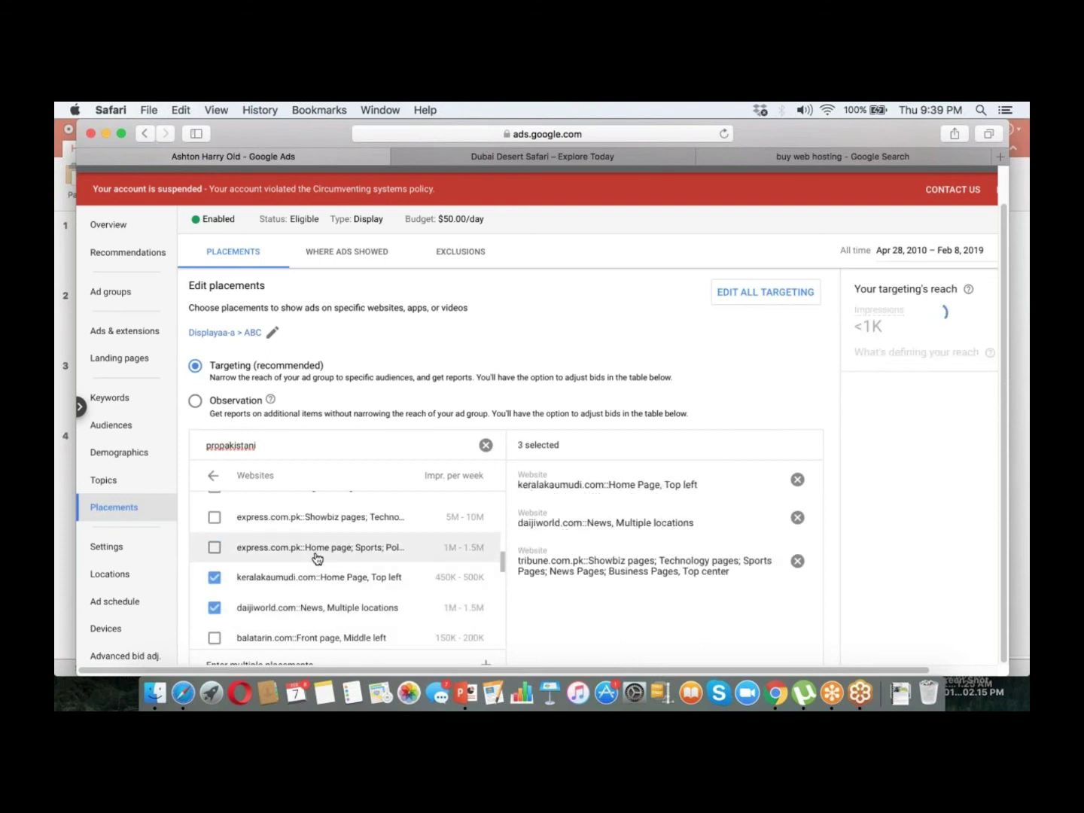
left_click(317, 557)
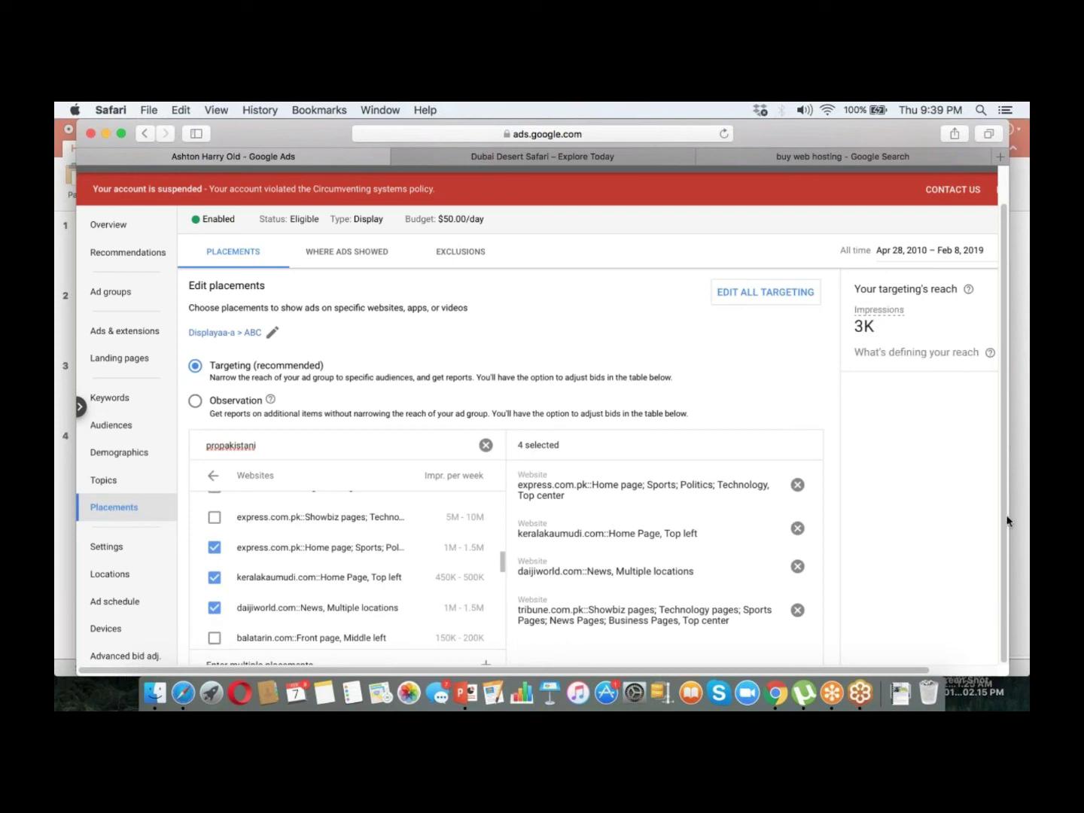
Save the four selected website placements for the ABC ad group and check where ads showed and the placement exclusions.
scroll(956, 541, "down", 5)
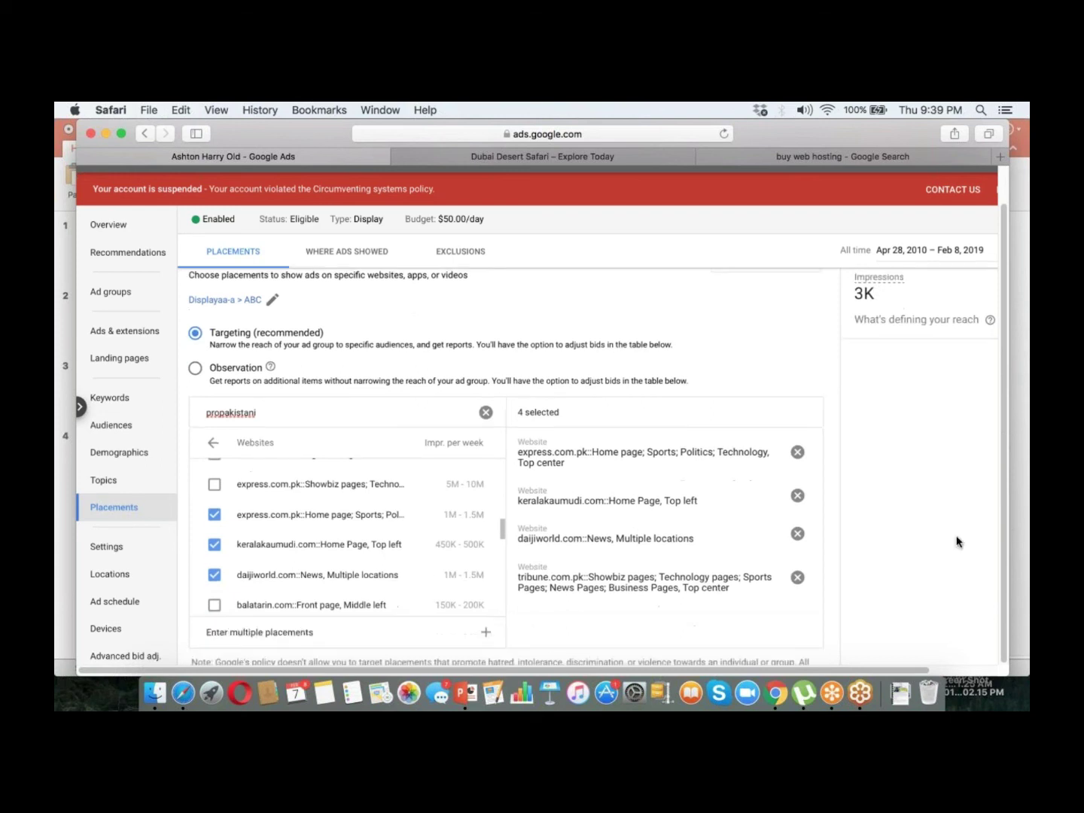
left_click(212, 549)
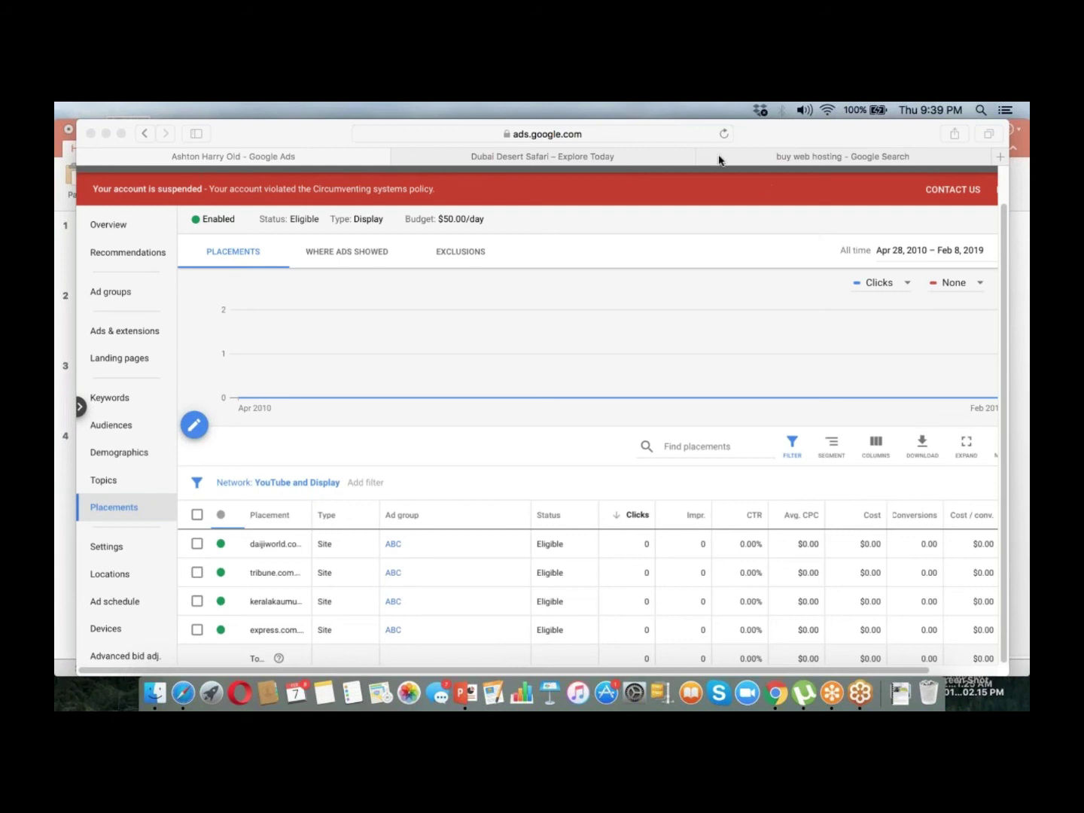
left_click(372, 254)
left_click(372, 254)
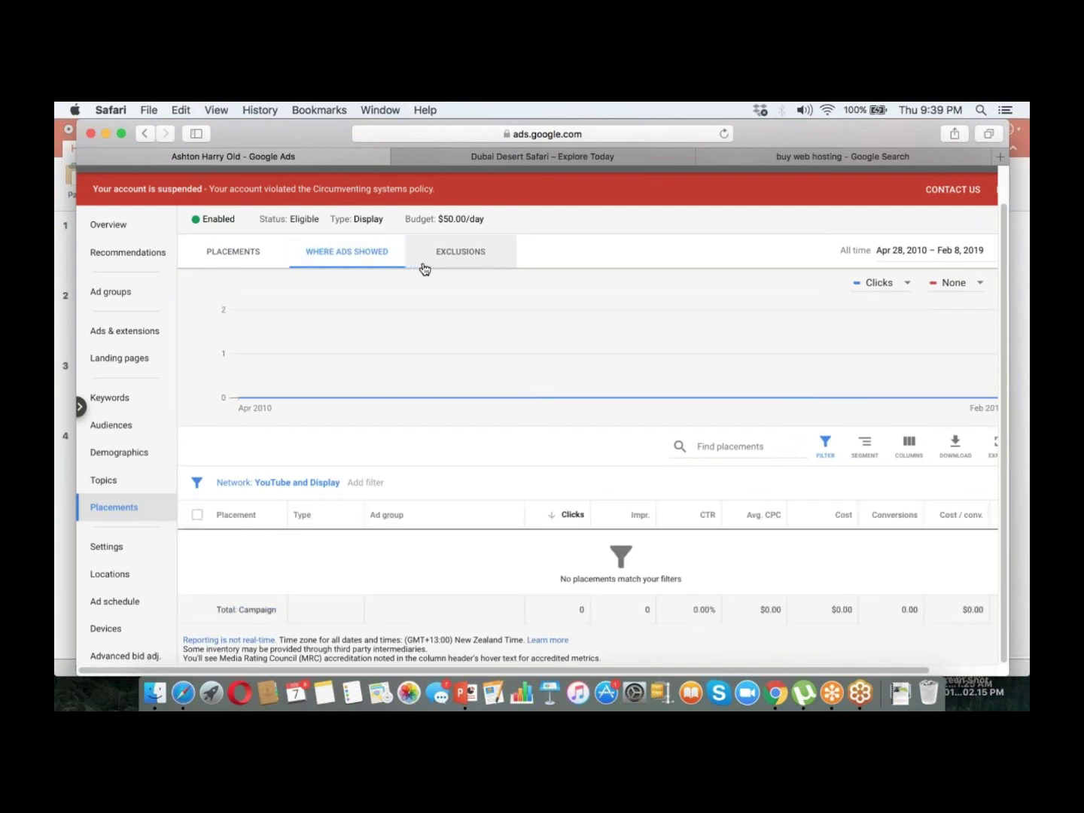
left_click(423, 265)
Open the campaign's settings and review the campaign name, status and goal options, leaving them unedited.
left_click(121, 548)
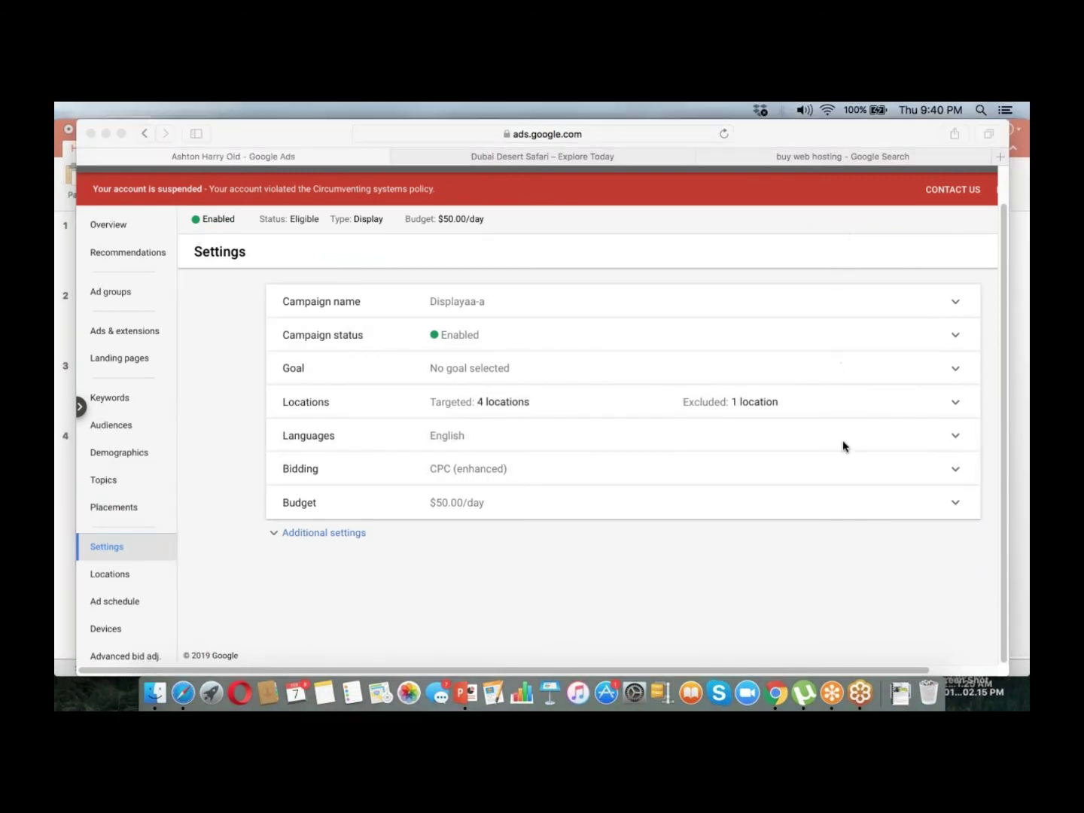
left_click(950, 301)
left_click(952, 302)
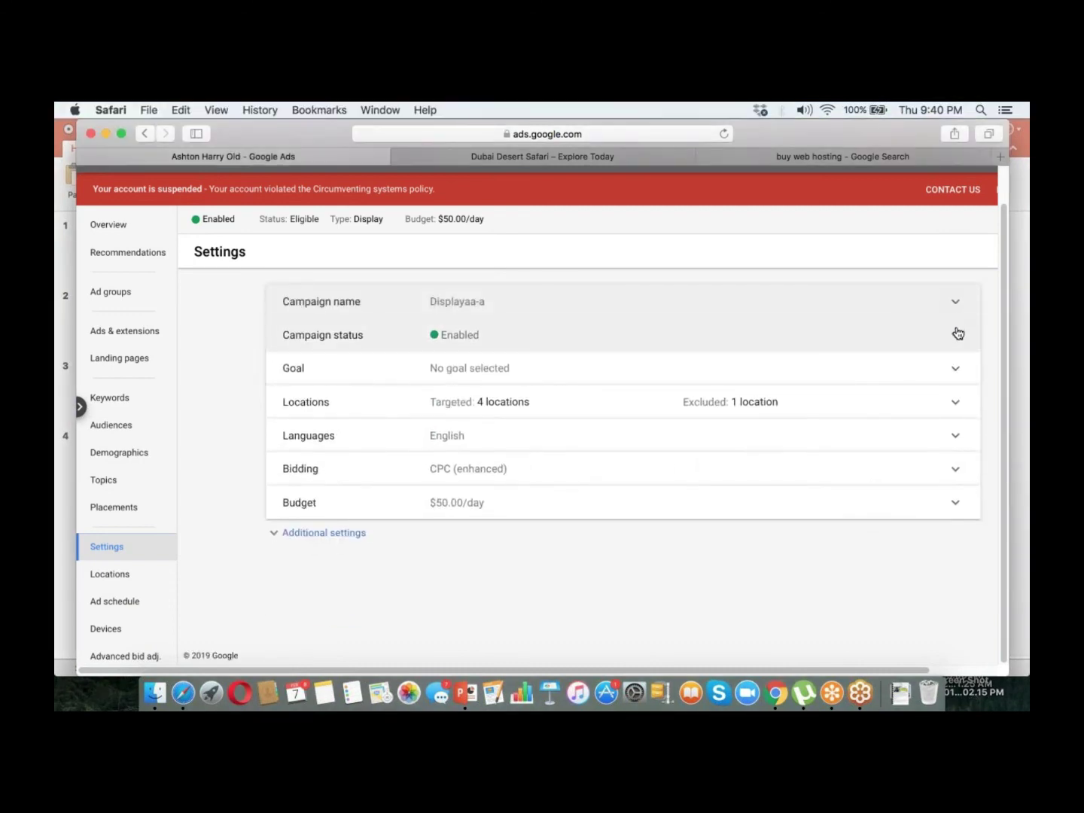
left_click(958, 336)
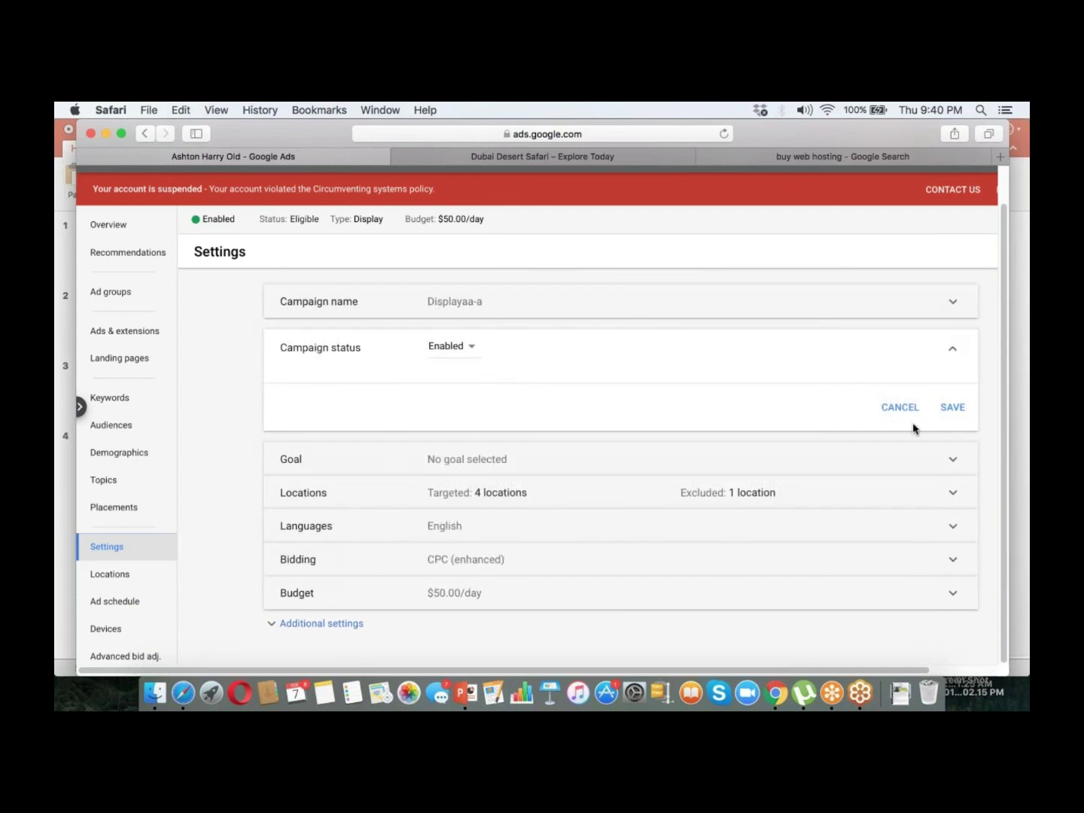
left_click(908, 415)
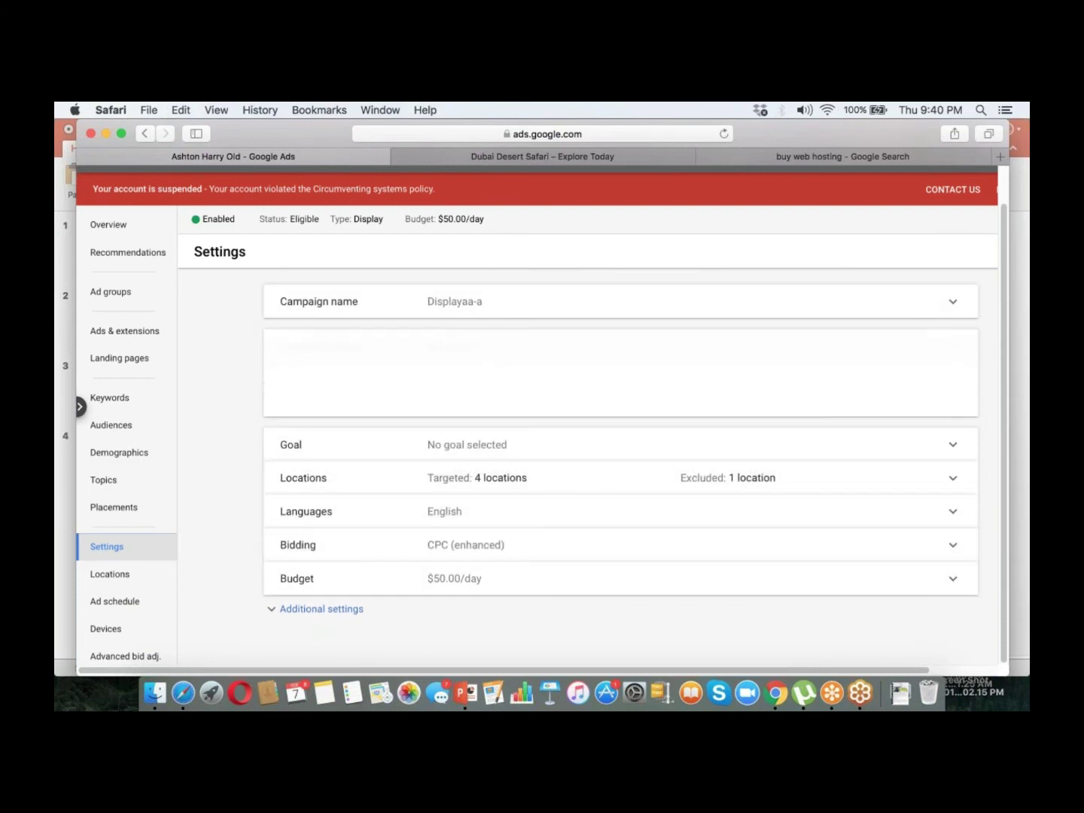
left_click(955, 372)
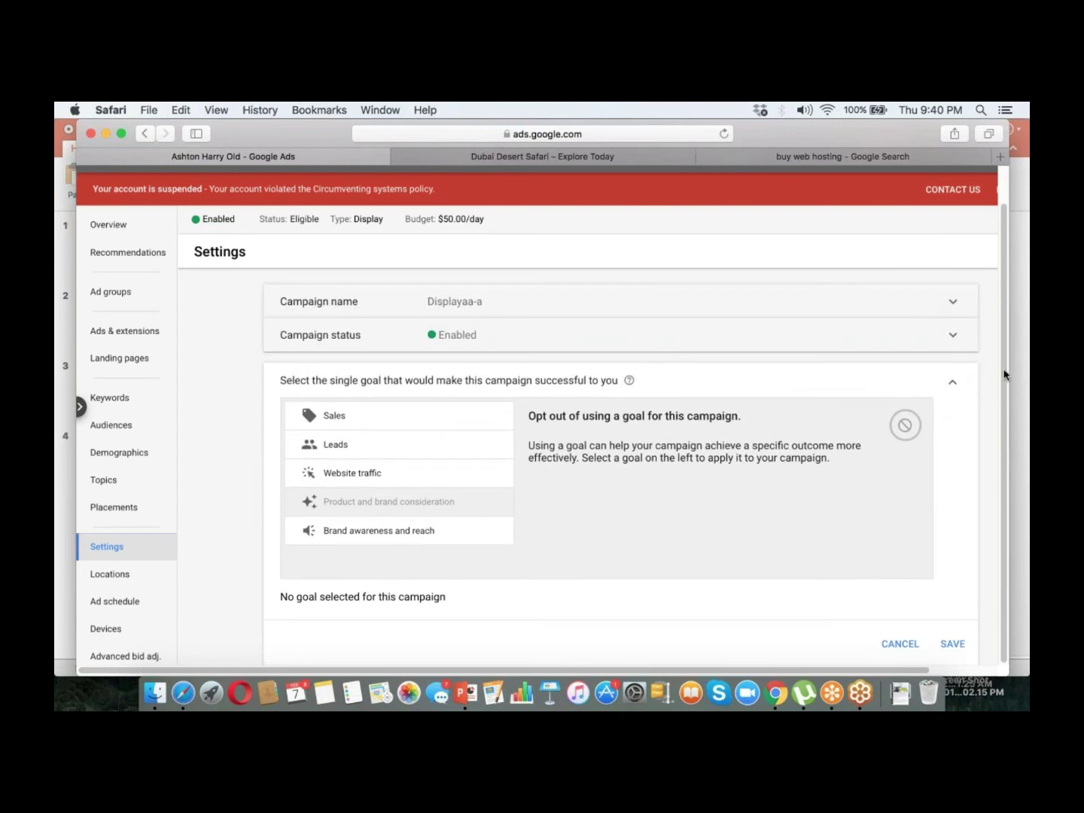
left_click(954, 388)
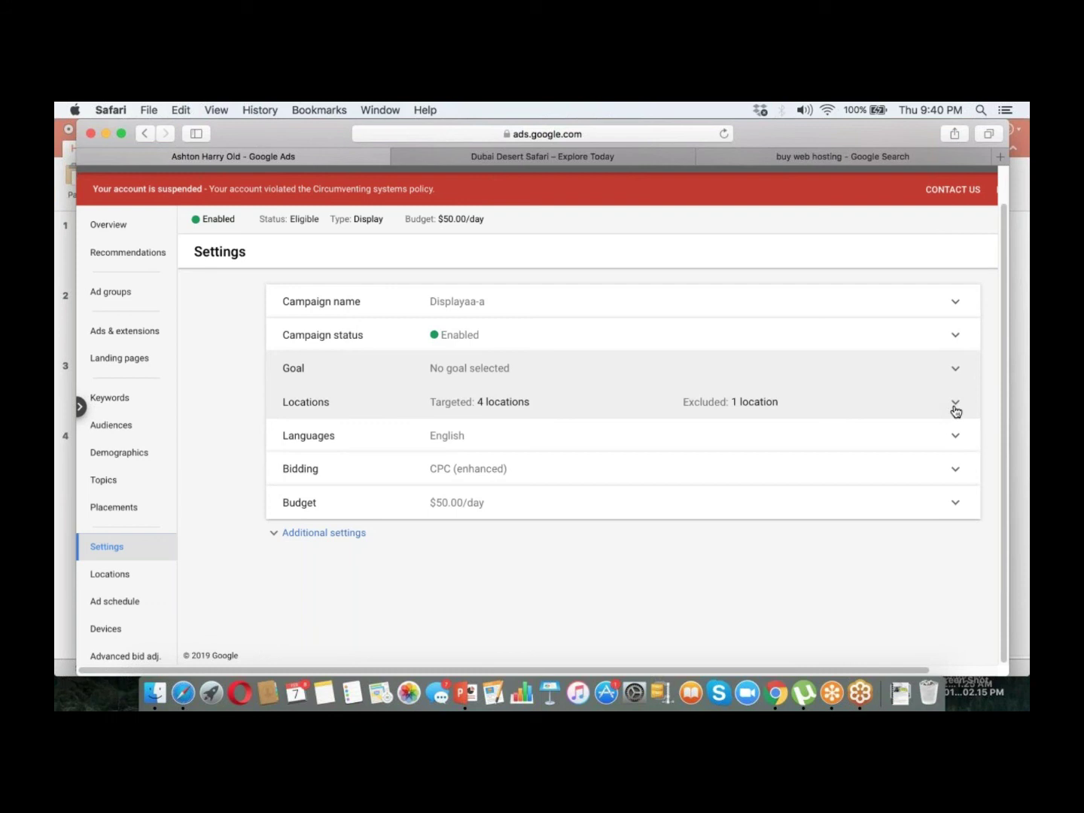
Turn off the Enhanced CPC option in the campaign's bidding settings so it uses plain Manual CPC, and save.
left_click(952, 474)
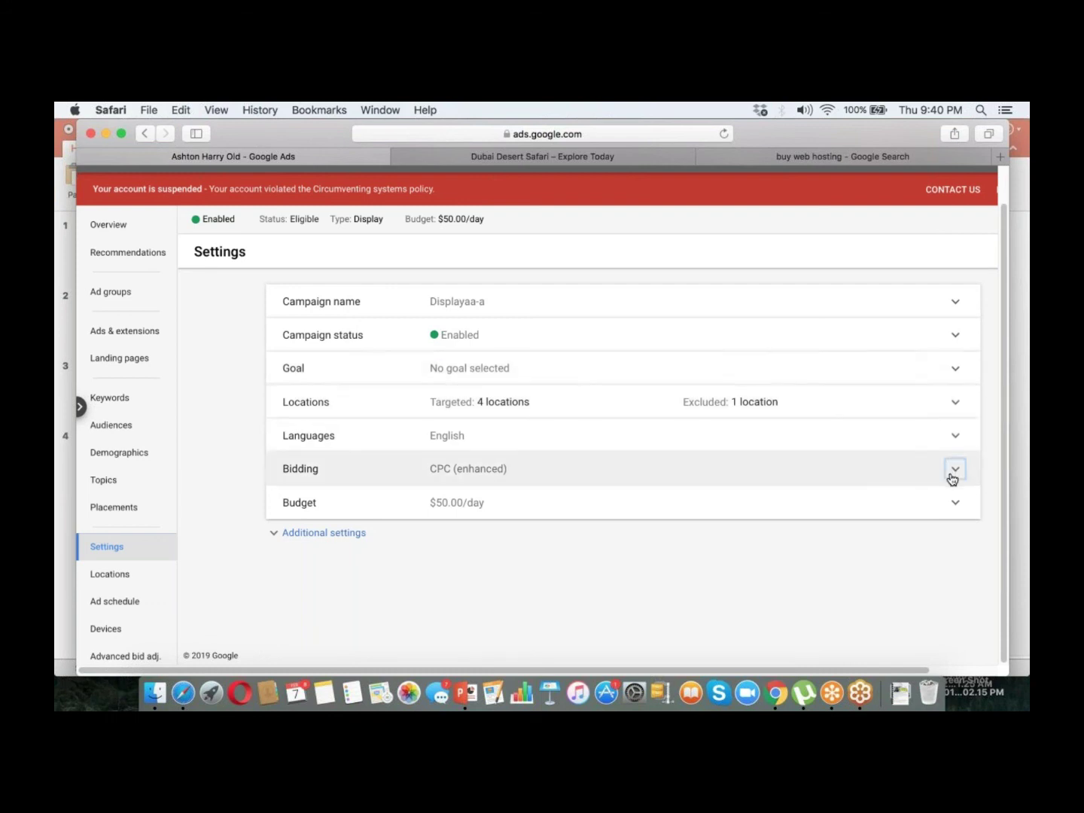
left_click(437, 515)
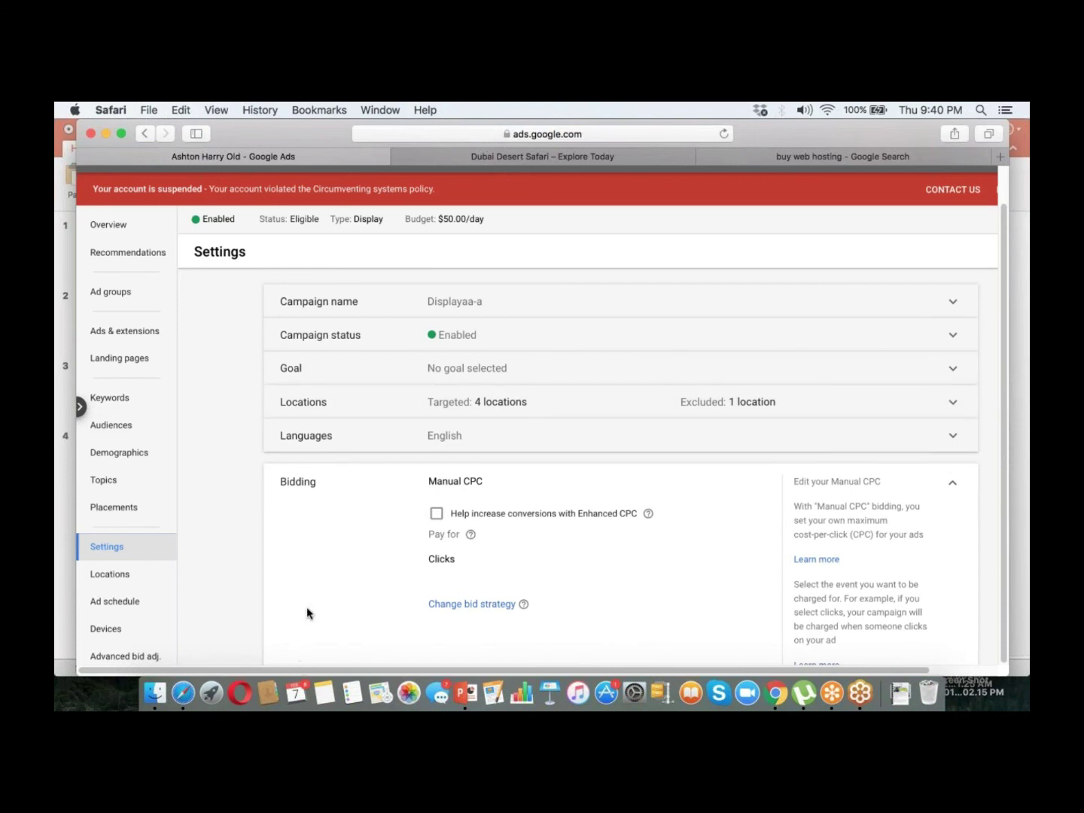
scroll(306, 606, "down", 6)
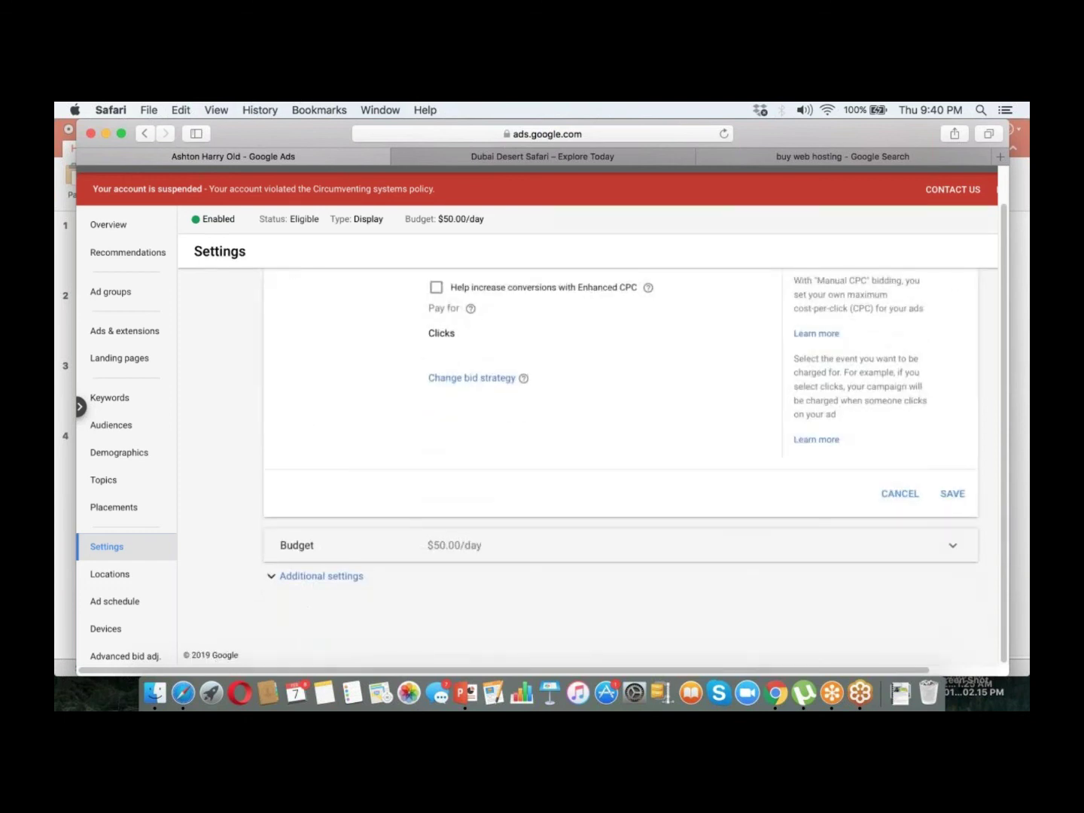
left_click(951, 494)
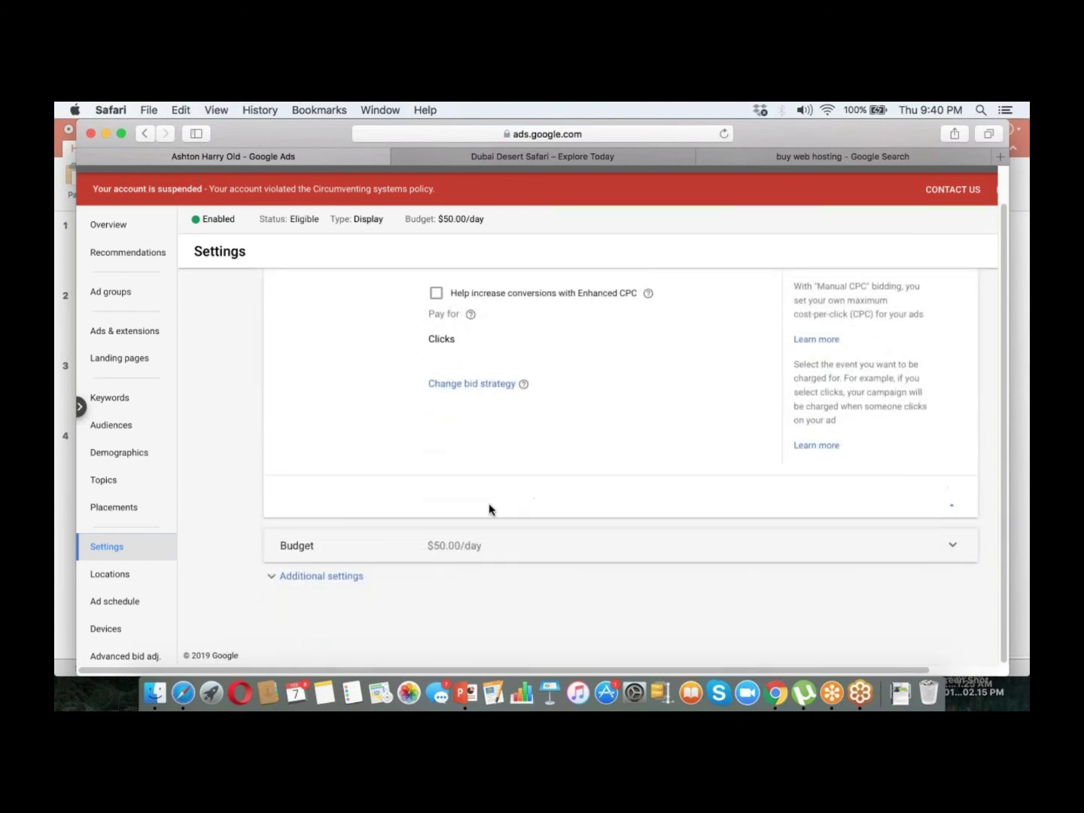
left_click(830, 476)
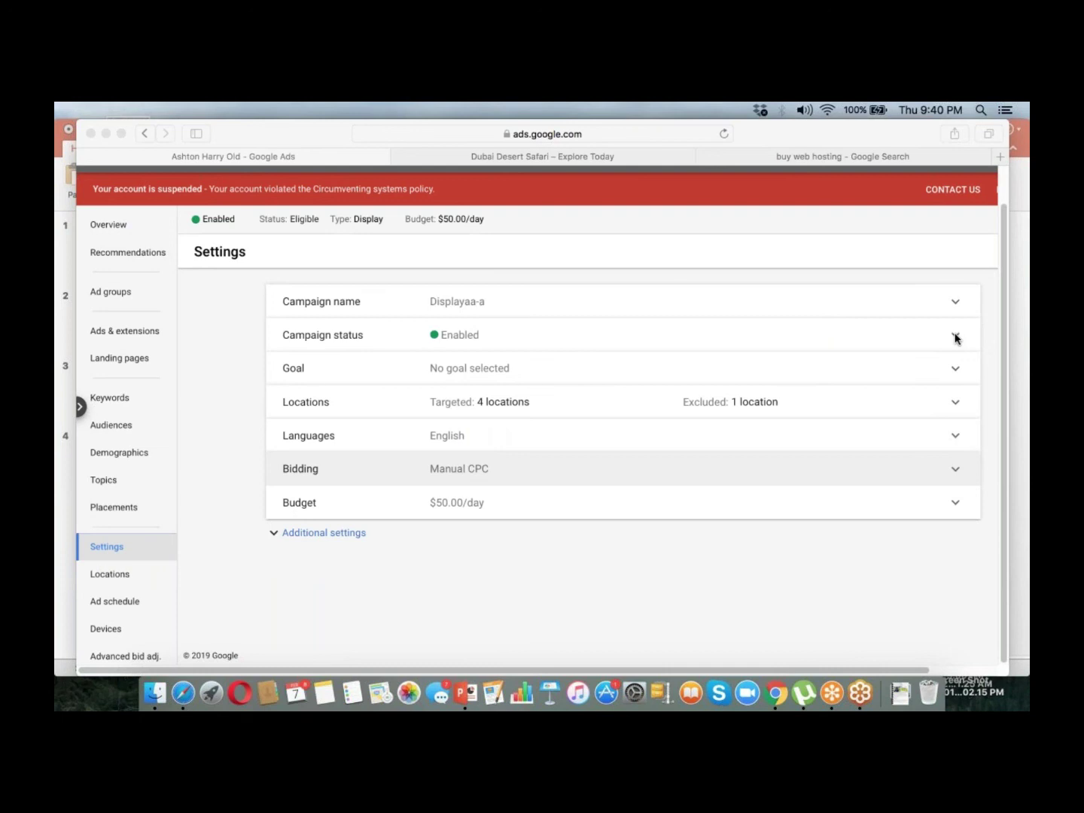
Expand the campaign's additional settings and review them from ad rotation and dates through content and IP exclusions.
left_click(314, 532)
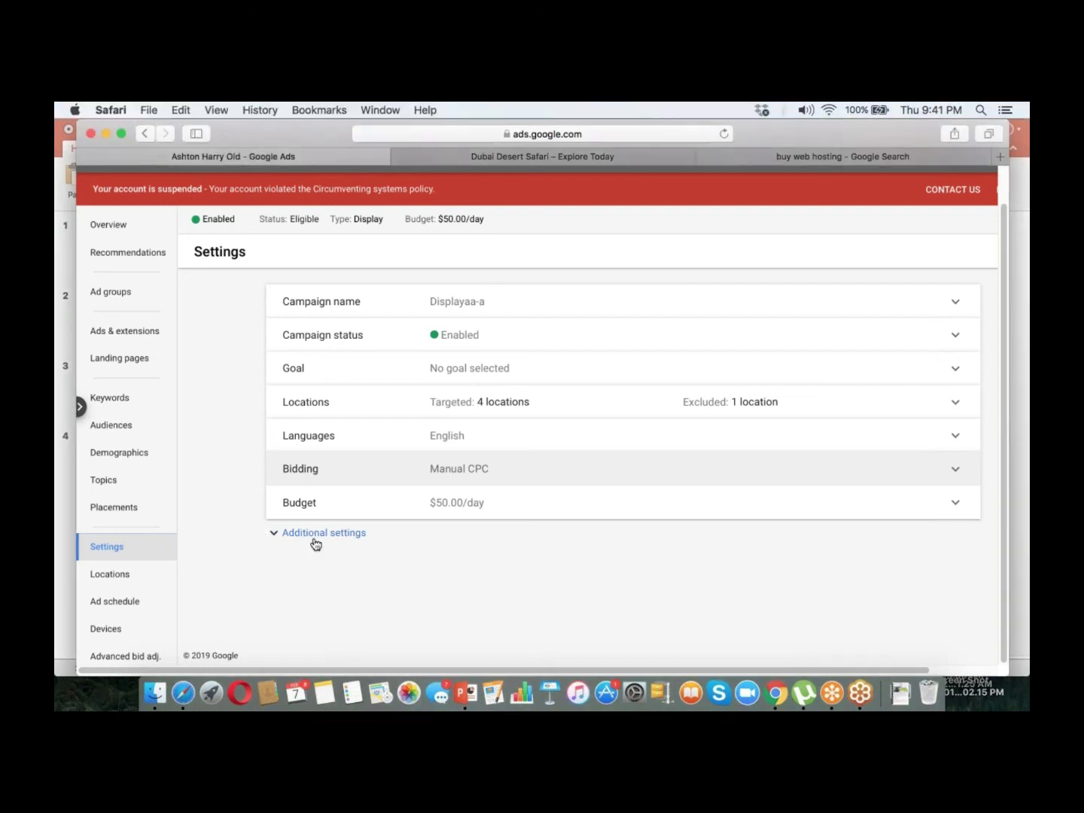
left_click(315, 536)
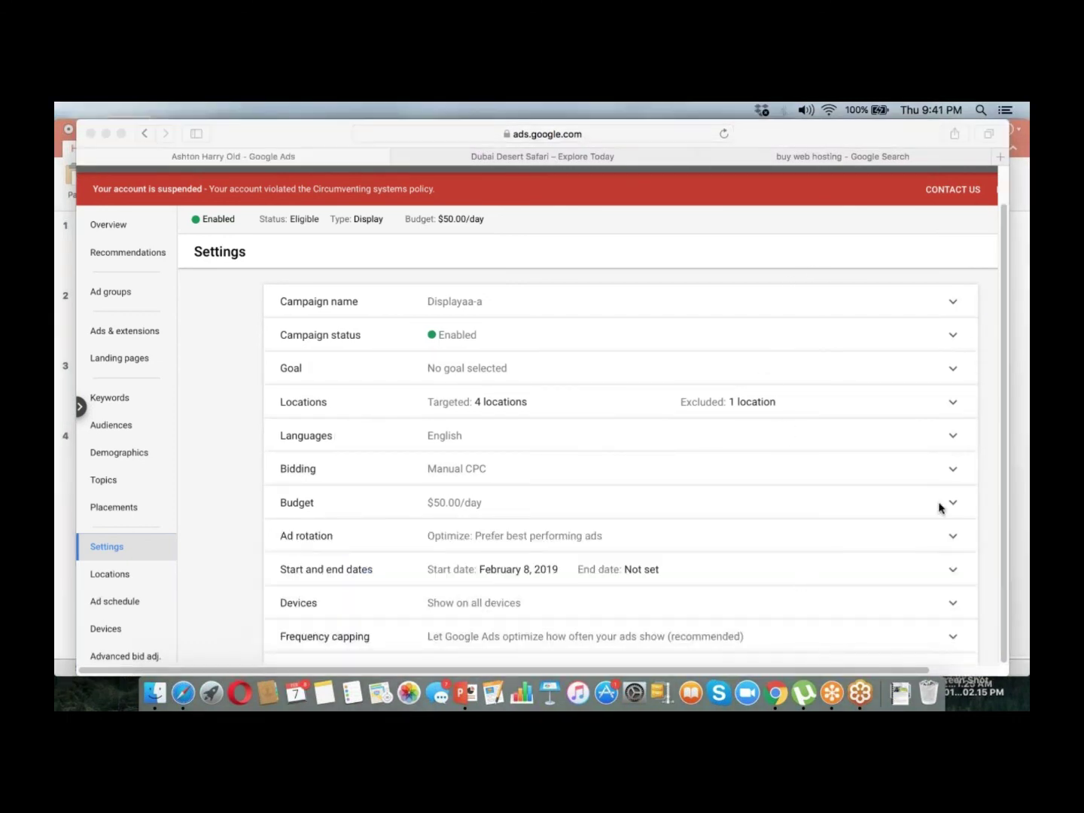
left_click(1005, 491)
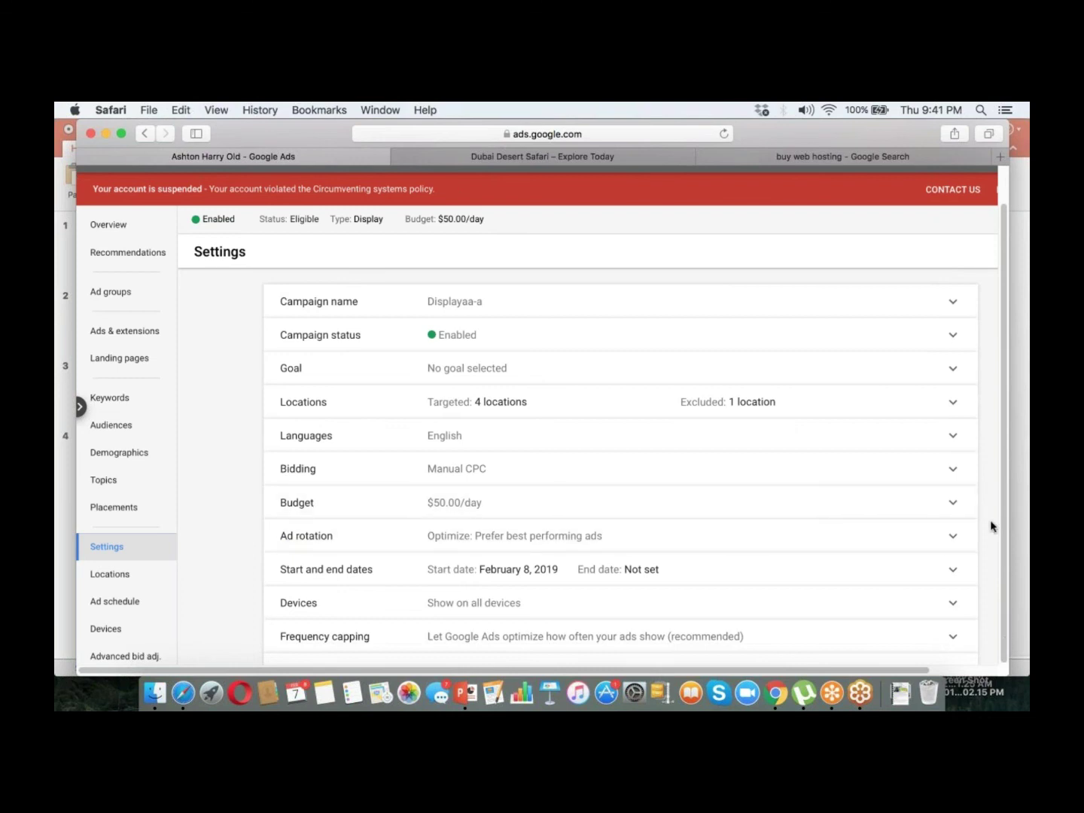
scroll(990, 521, "down", 5)
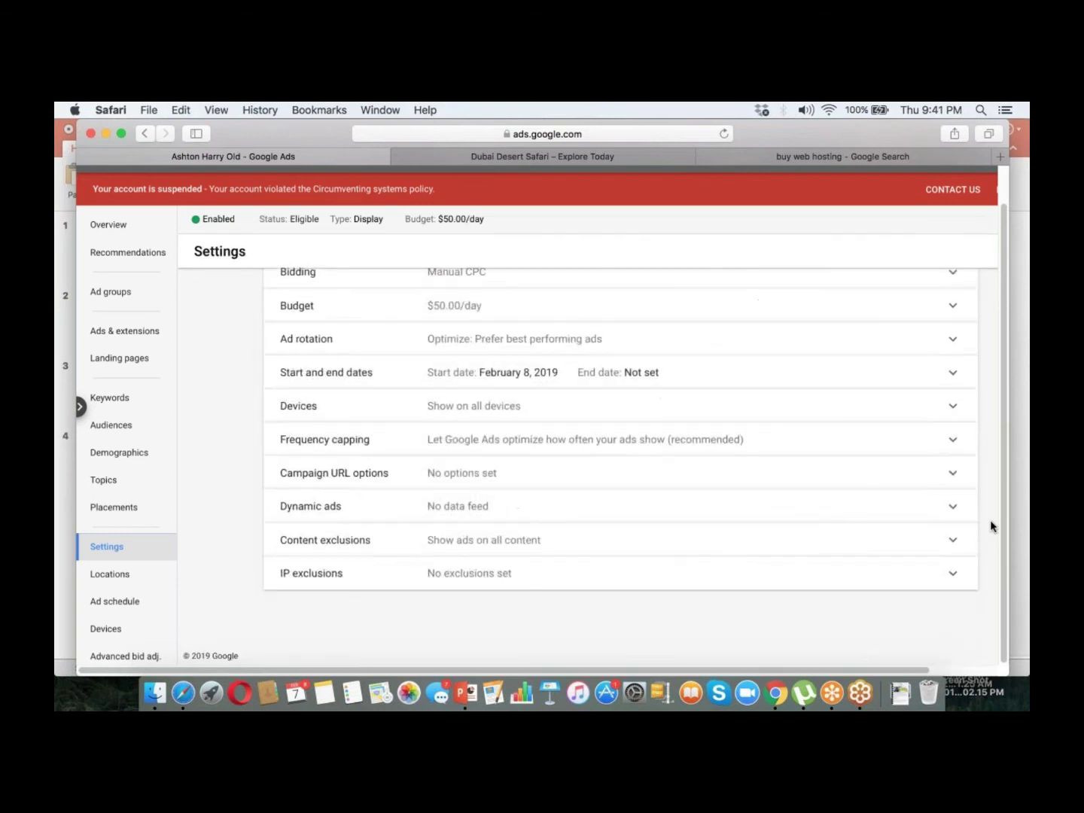
scroll(989, 518, "up", 5)
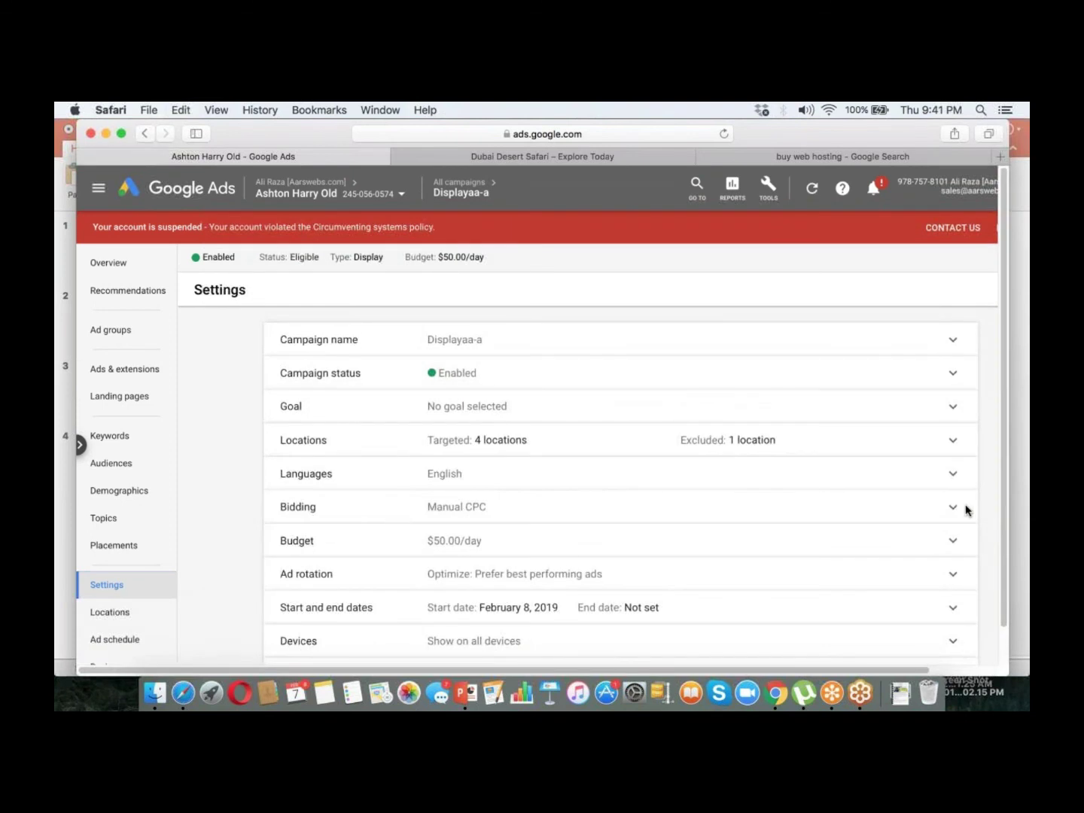
Open the campaign's locations and review the targeted areas on the map and in the table.
left_click(133, 611)
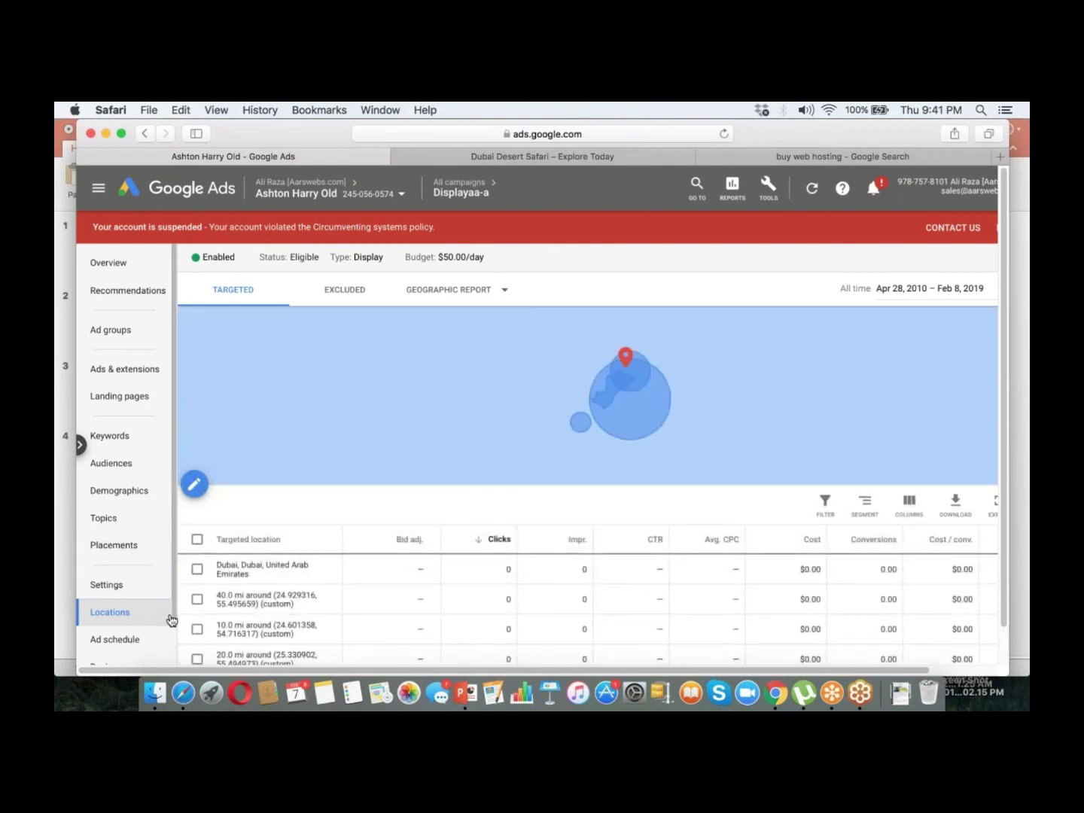
left_click_drag(174, 611, 173, 664)
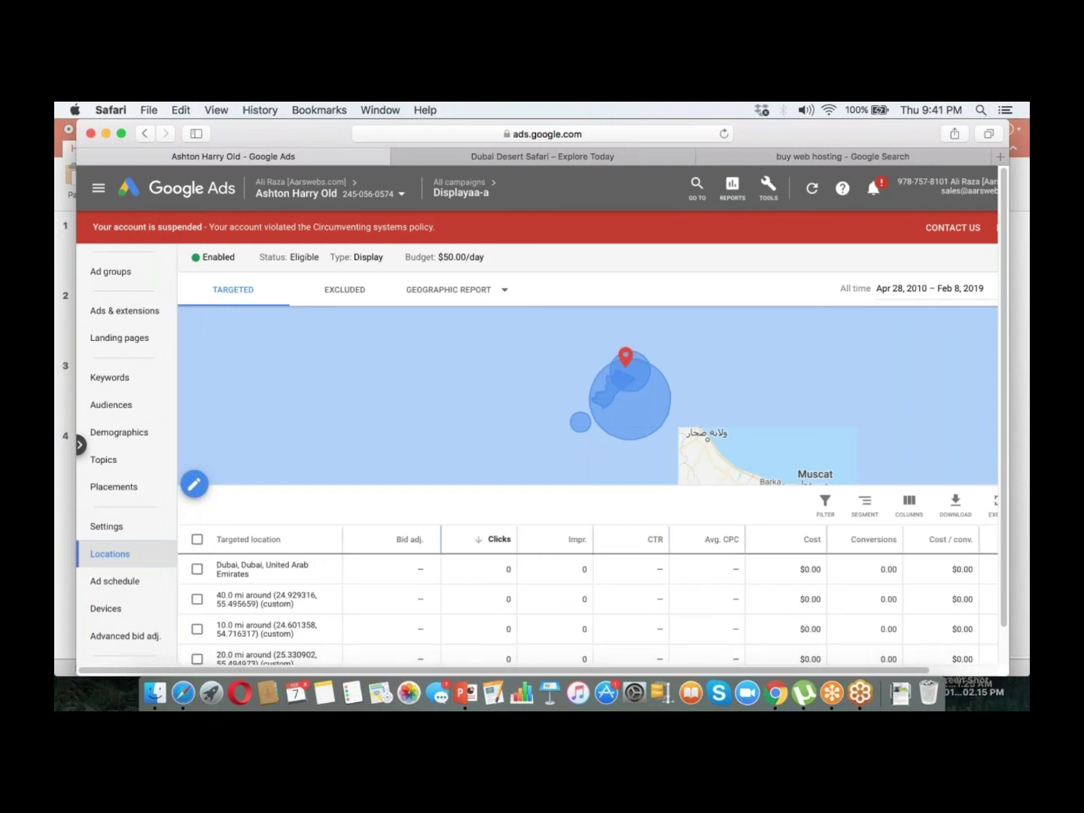
left_click(776, 536)
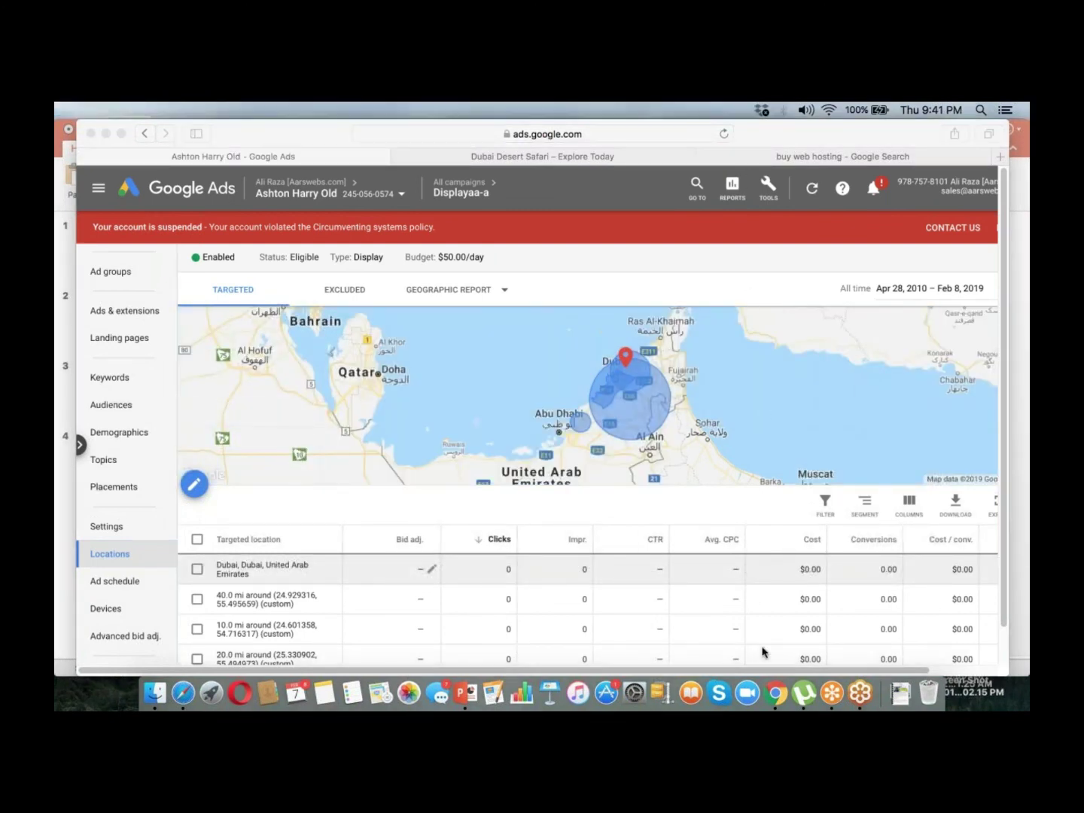
Switch to the PowerPoint lecture presentation and title the empty slide 3 "Assignment".
left_click(457, 687)
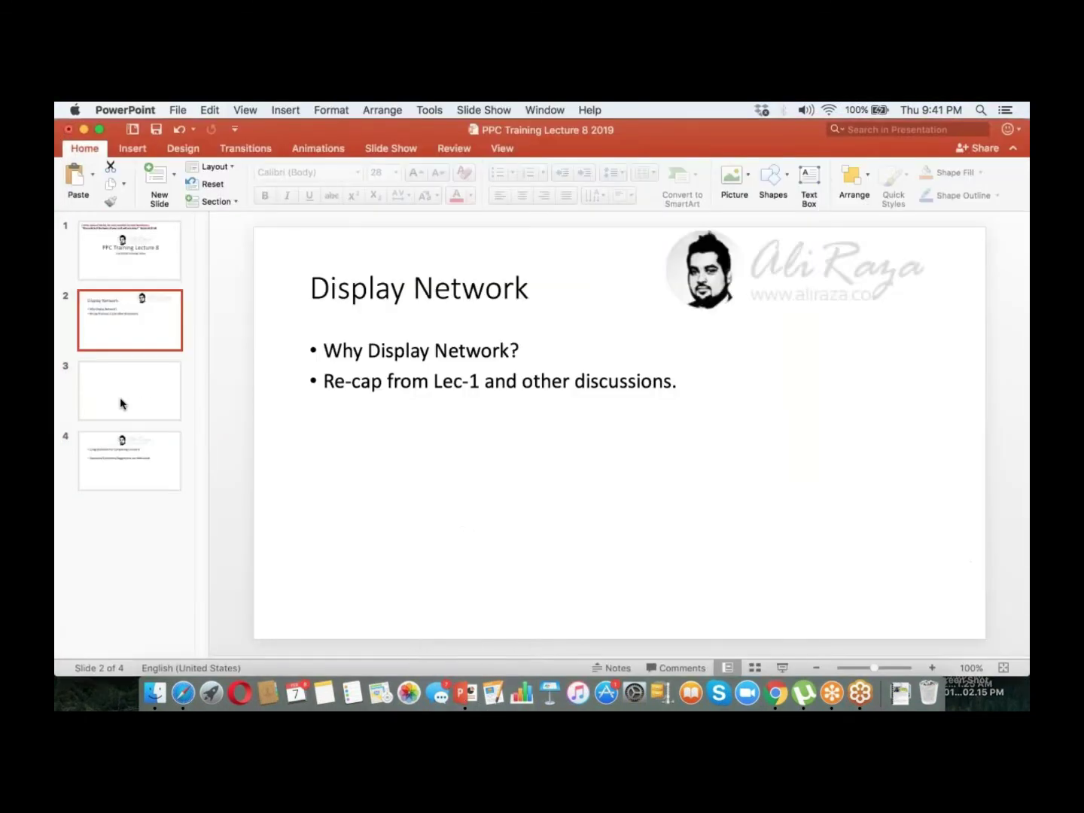
left_click(121, 404)
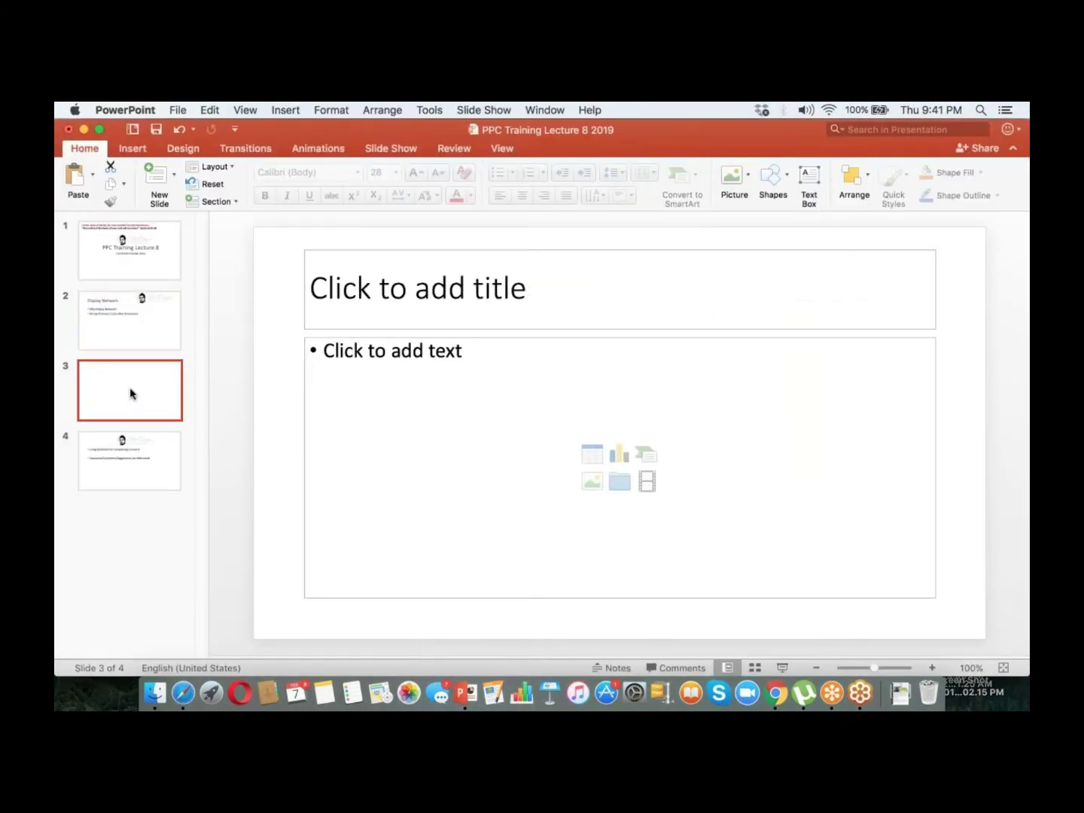
left_click(359, 285)
type("Assignment")
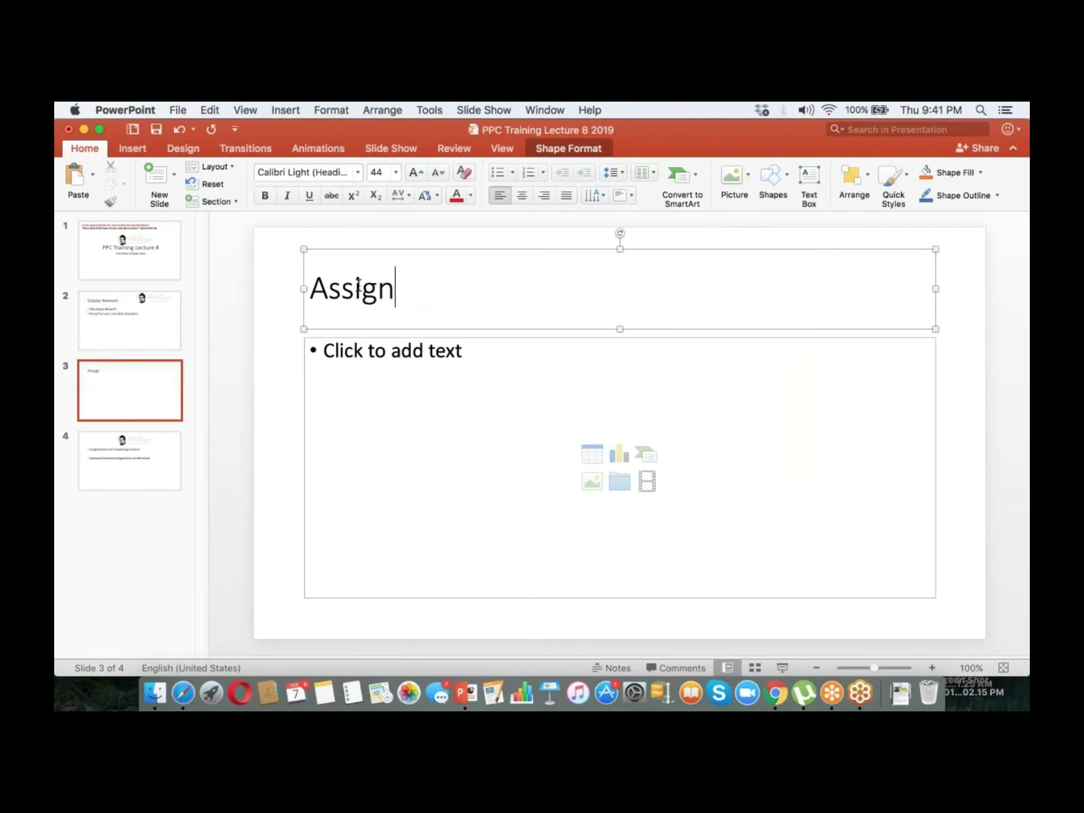
Enter "1. Display Campaign – Any site." as the first bullet in the Assignment slide's body.
left_click(417, 365)
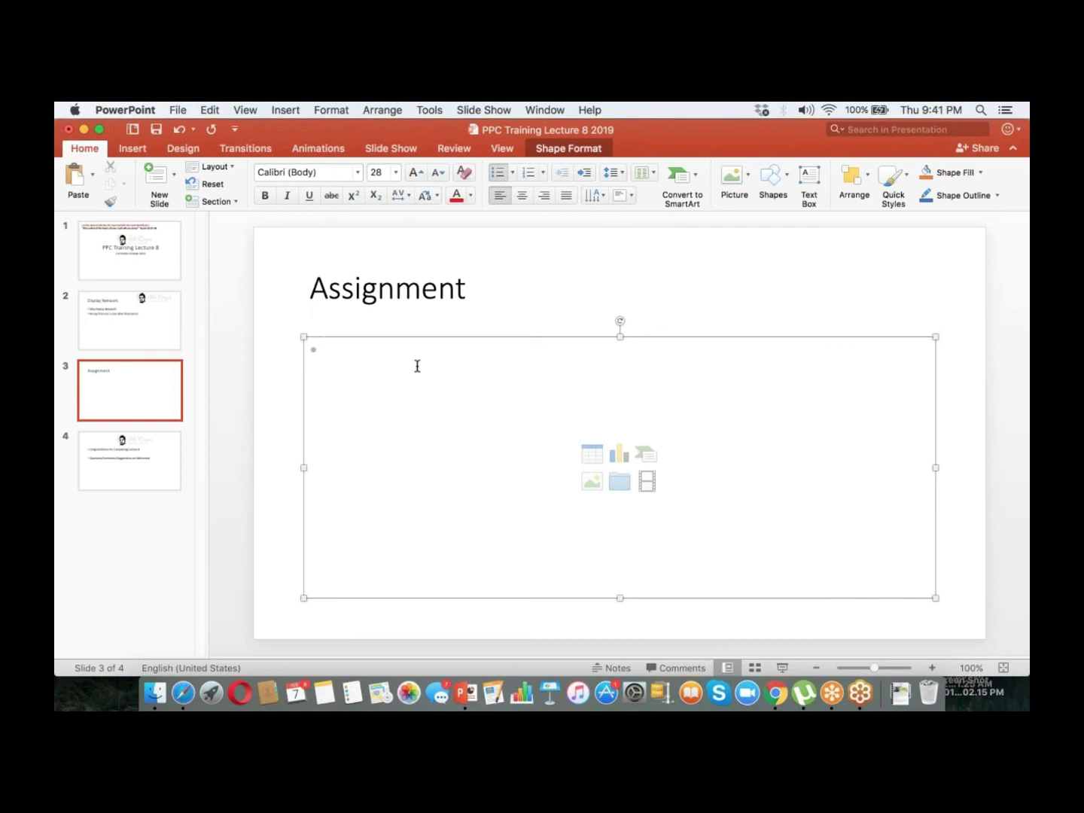
type("D")
key("BackSpace")
type("1")
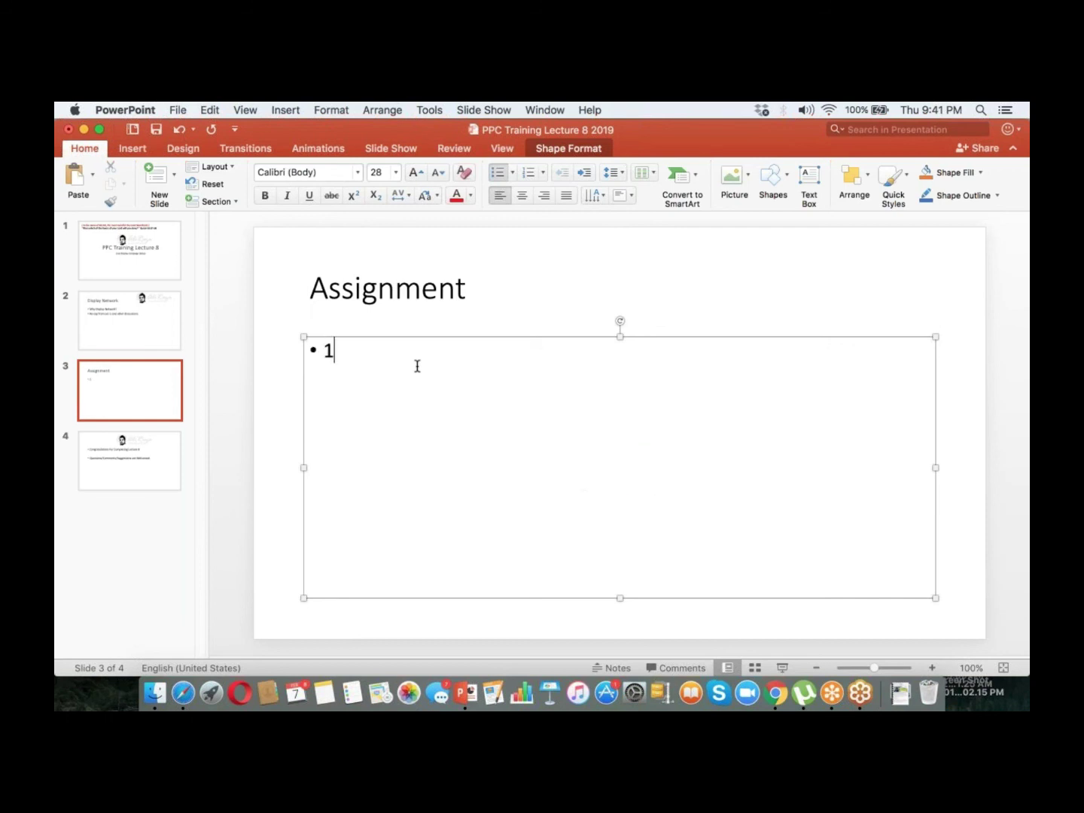
type(". Display C")
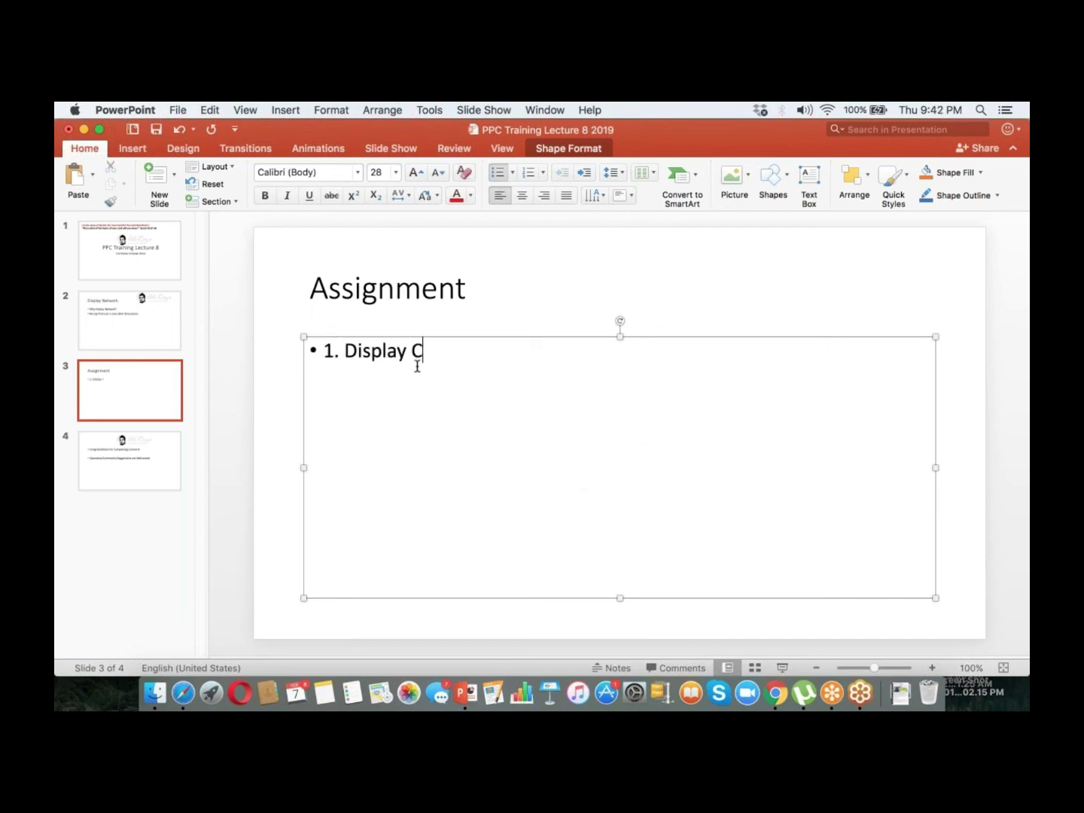
type("ampaign ")
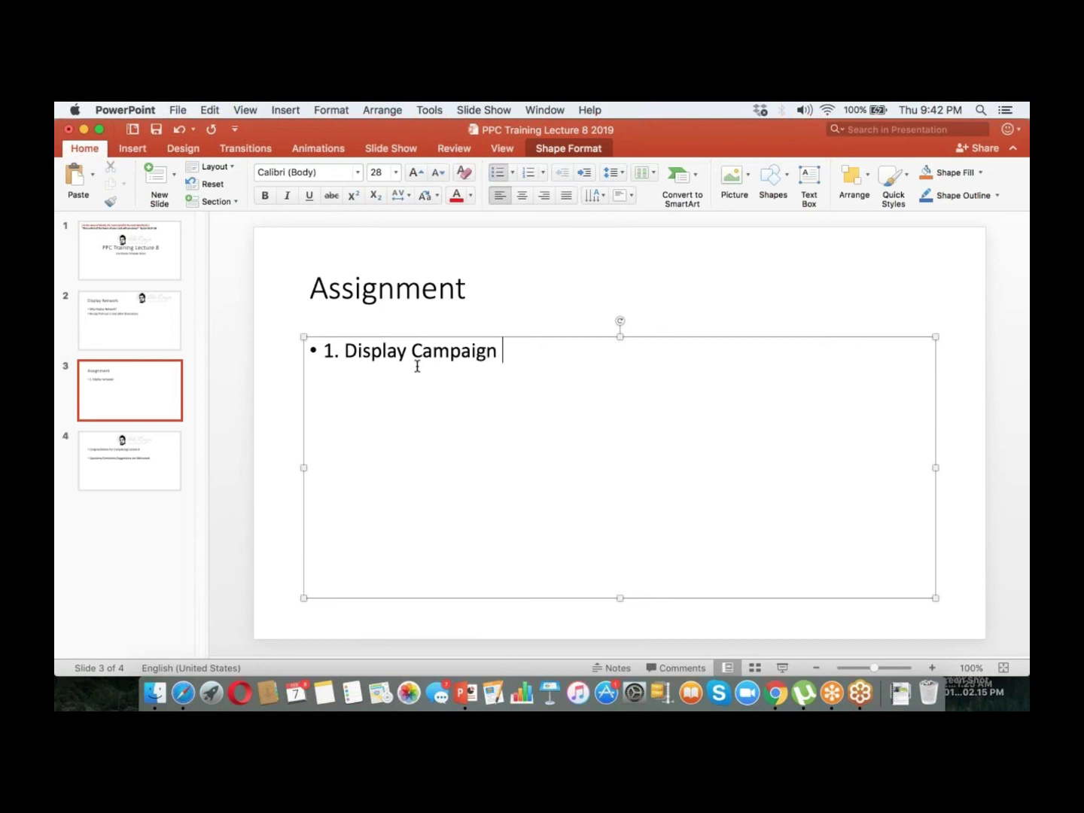
type("- Any site.")
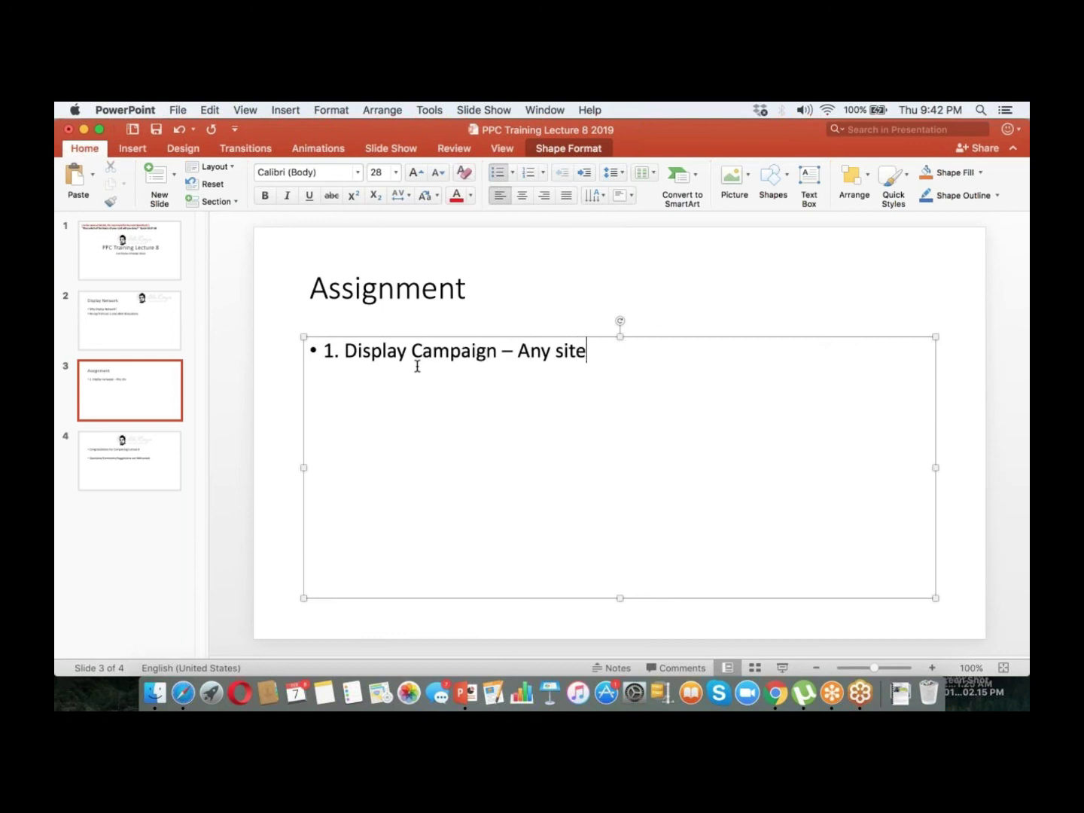
Add the sub-bullet "3/5 targeting options and explain why." under the display campaign bullet, checking the campaign in Google Ads meanwhile.
key("Return")
key("Tab")
type("3/5")
key("super+Tab")
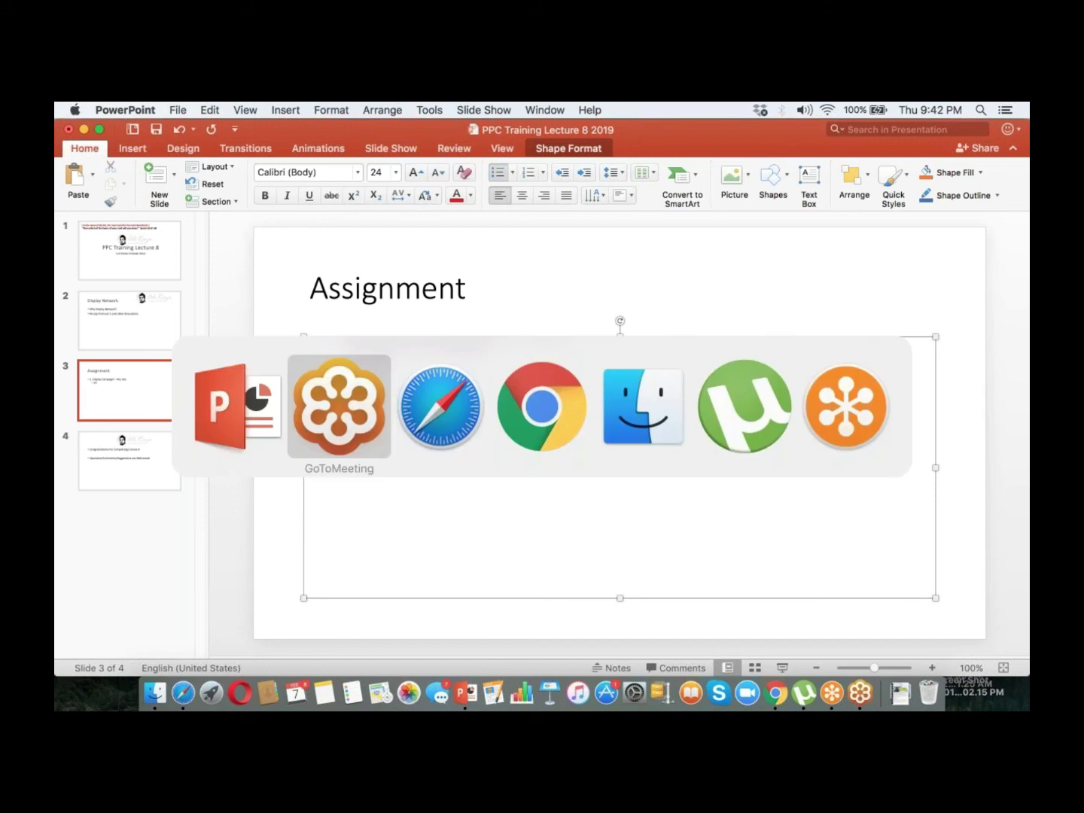
key("super+Tab")
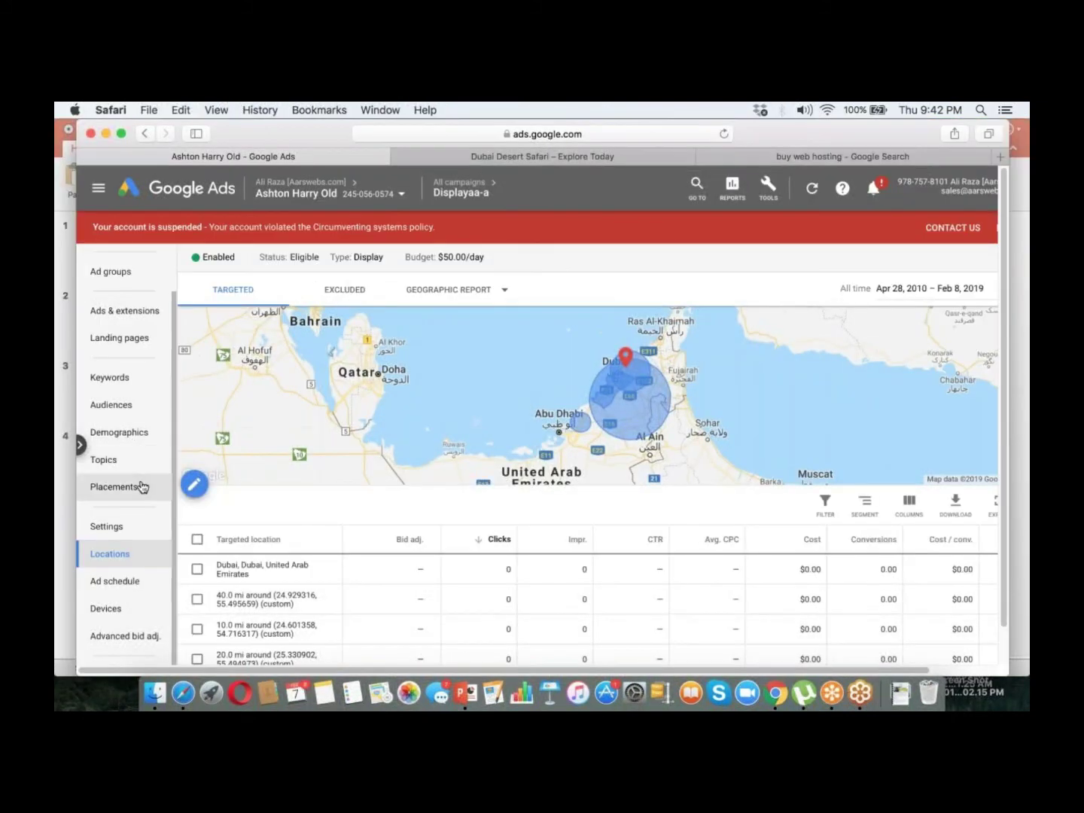
key("super+Tab")
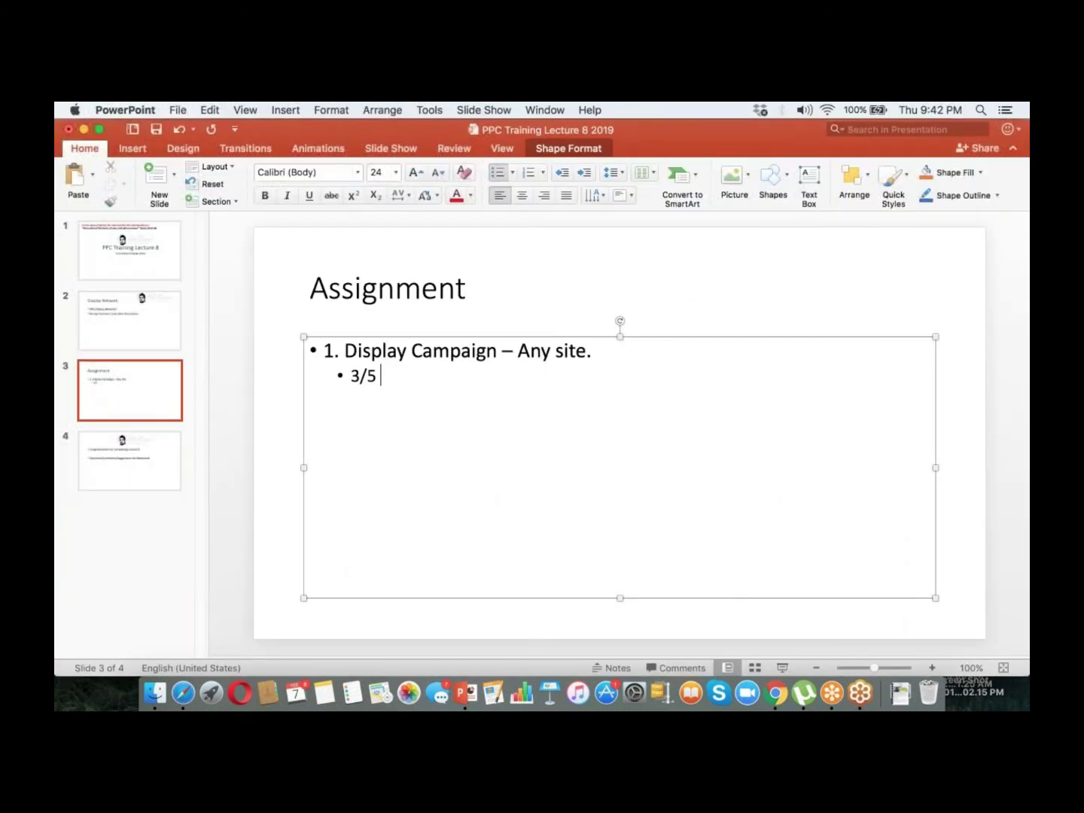
type("targeting")
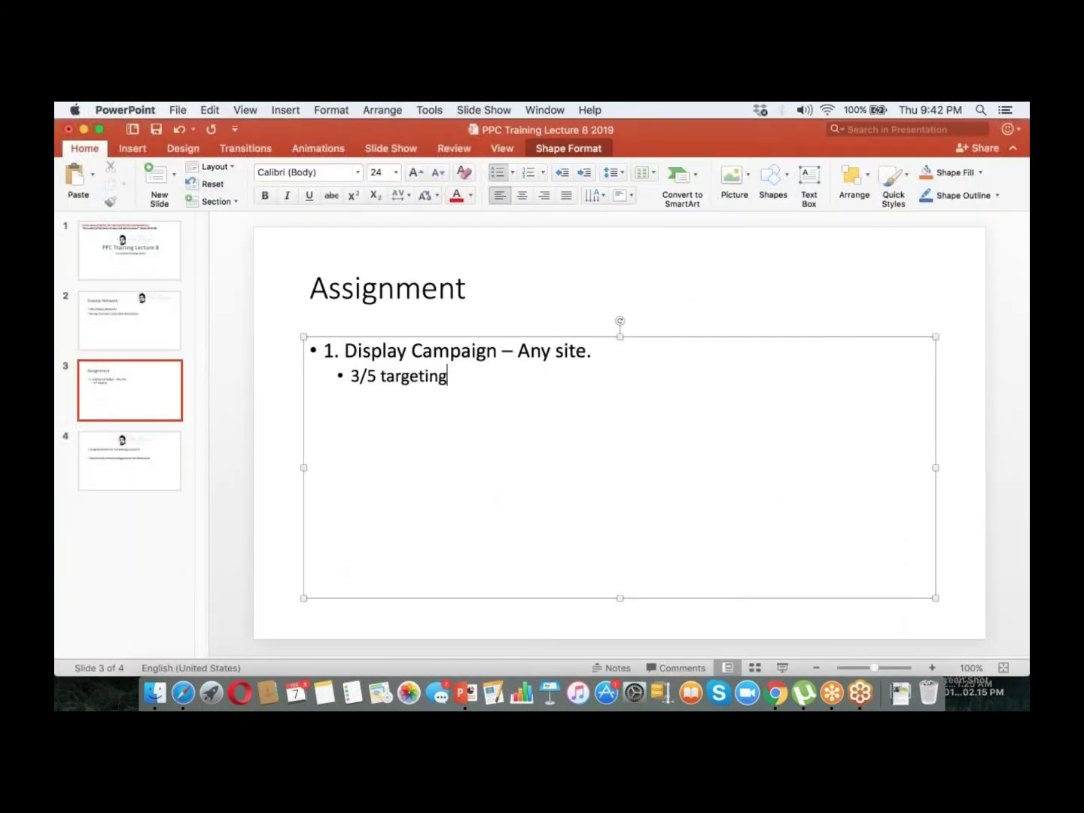
type(" options and e")
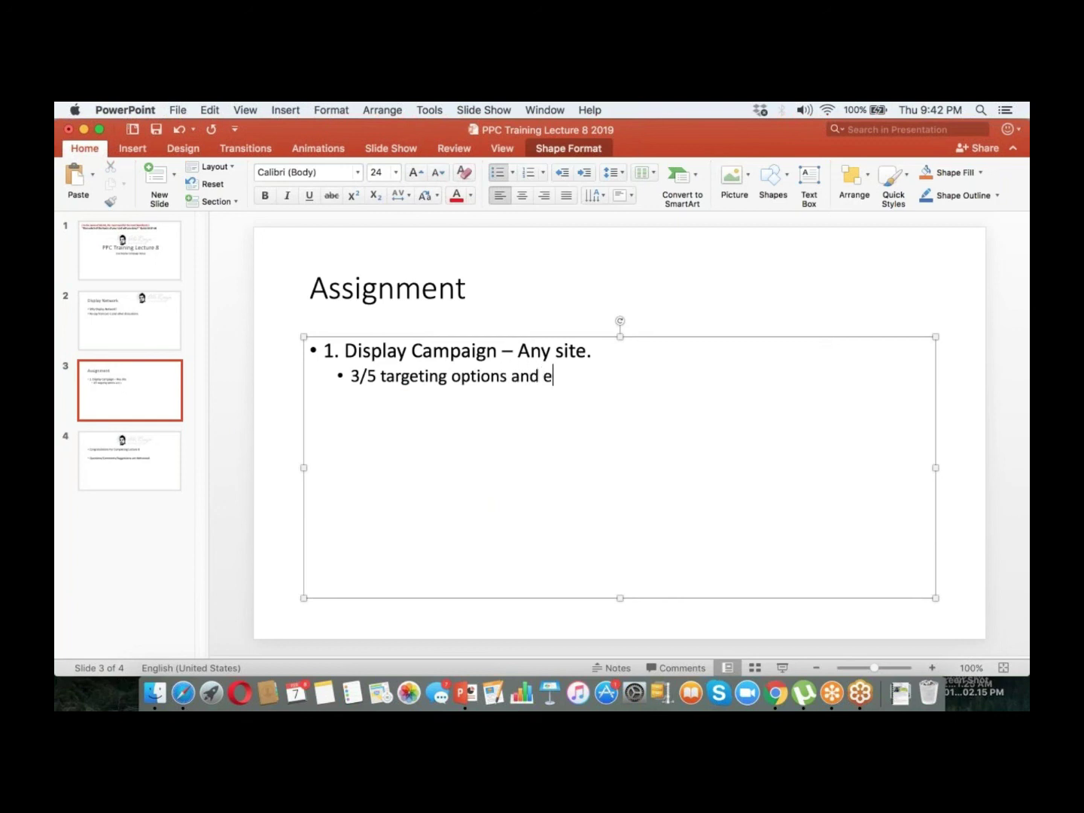
type("xplain why.")
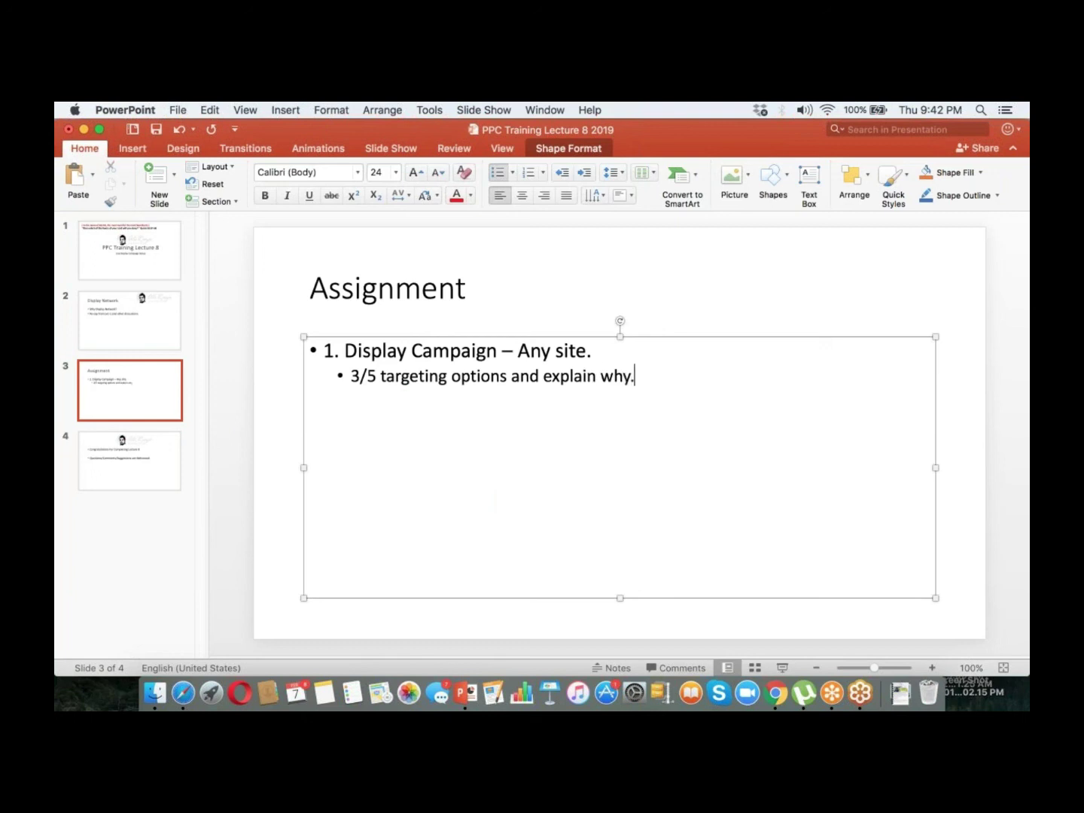
Add a second sub-bullet under the display campaign bullet reading "2 Placements exclude.", after a glance at the Google Ads campaign.
key("Return")
key("super+Tab")
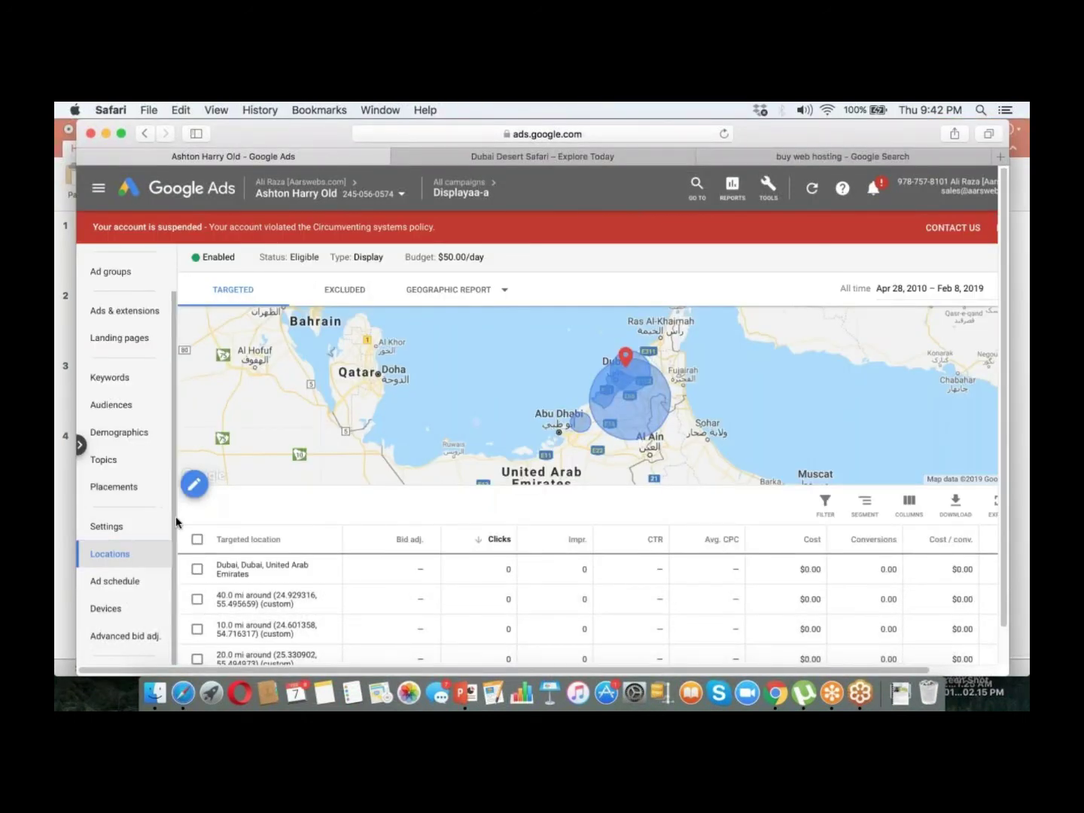
key("super+Tab")
type("2")
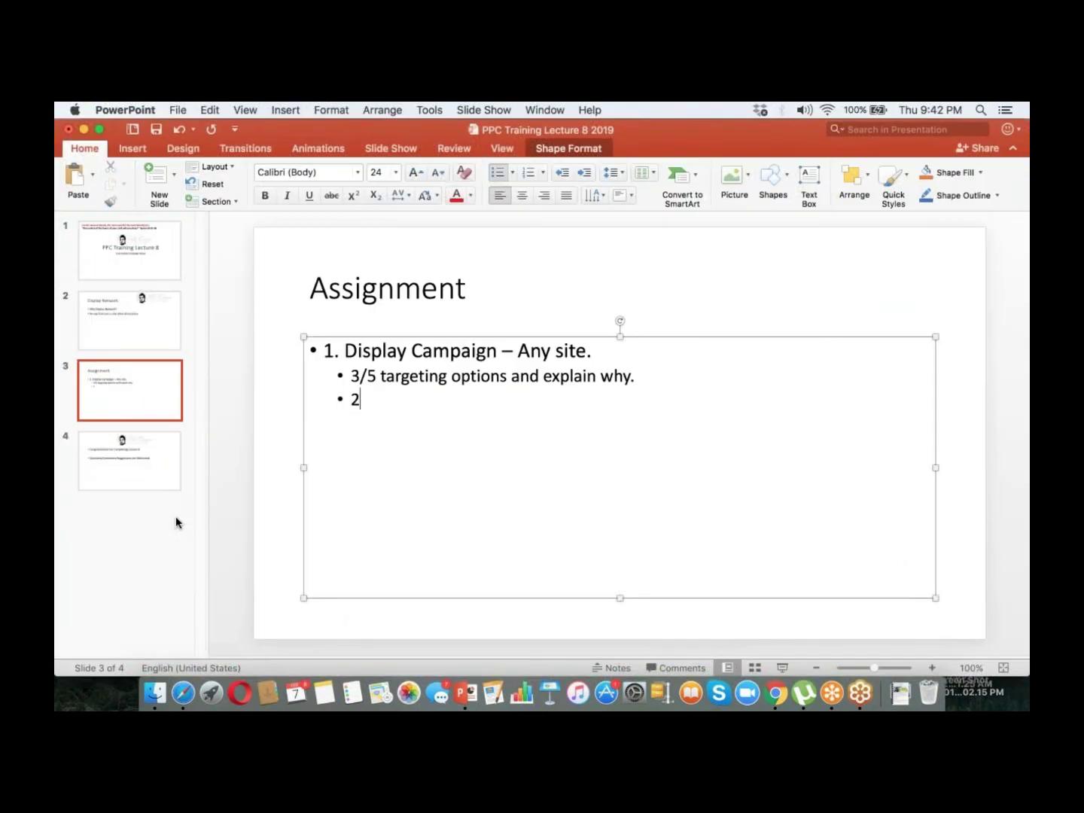
type(" Placements exclusde")
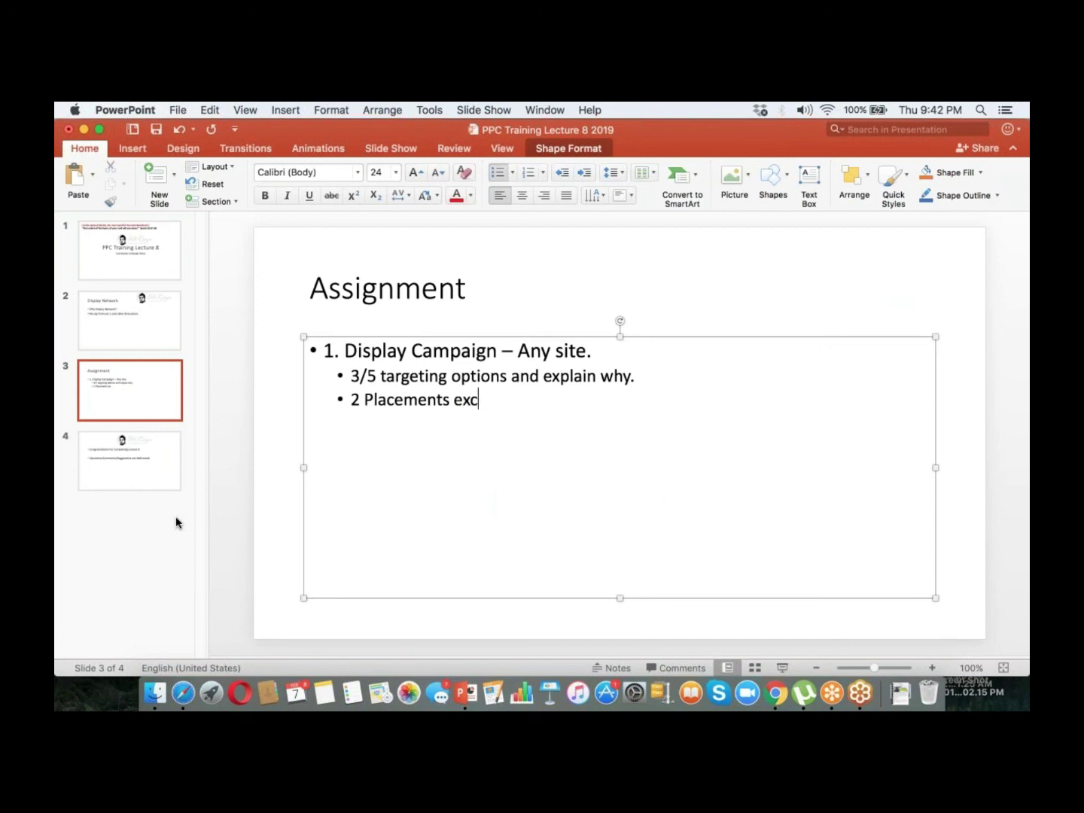
key("BackSpace")
key("BackSpace")
key("BackSpace")
type("de.")
Below a blank line, add a top-level bullet "Location Targeting" with sub-bullets "1. General", "1. Radius Targeting" and "1. Exclude.".
key("Return")
key("shift+Tab")
type("Location Targeting")
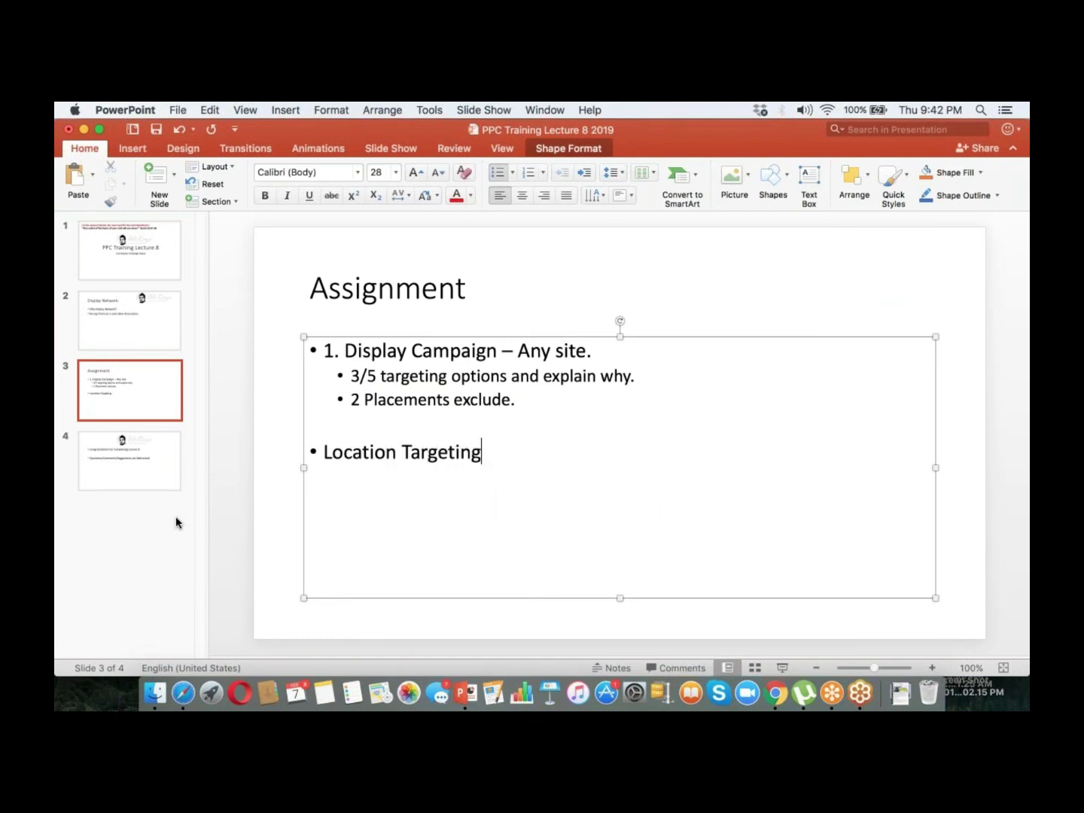
key("Return")
key("Tab")
type("1. General")
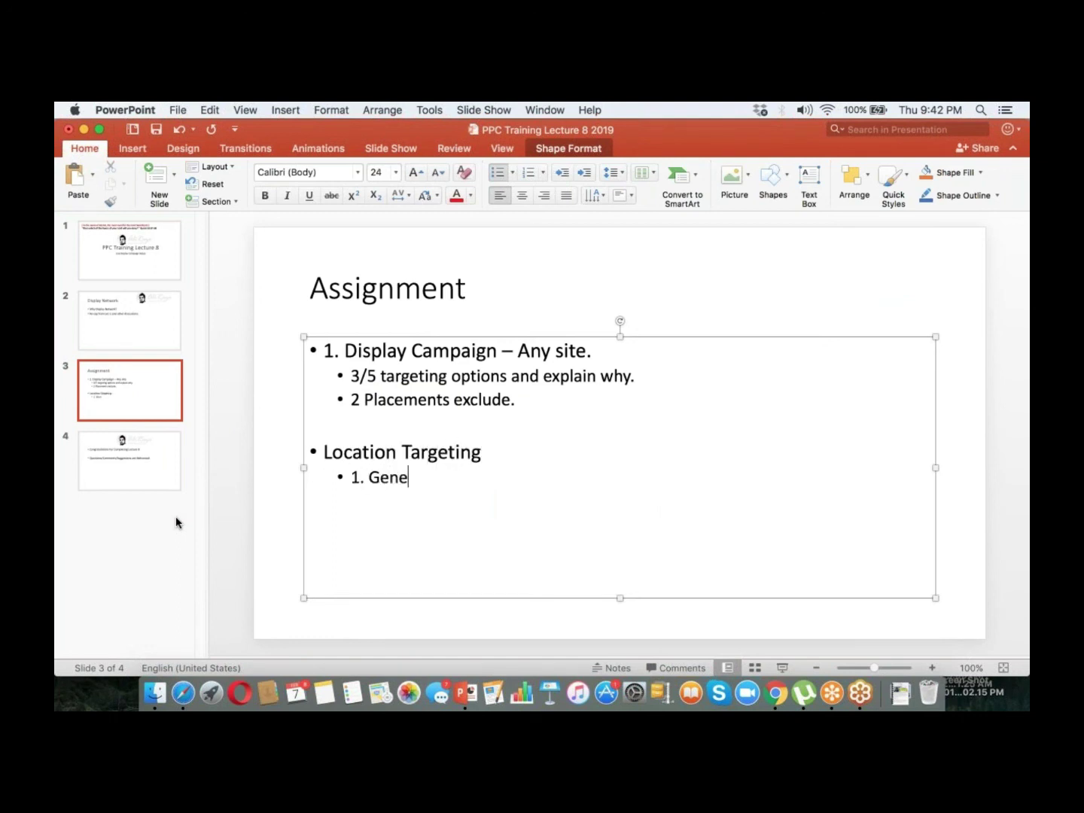
key("Return")
type("1. Radius Targeting")
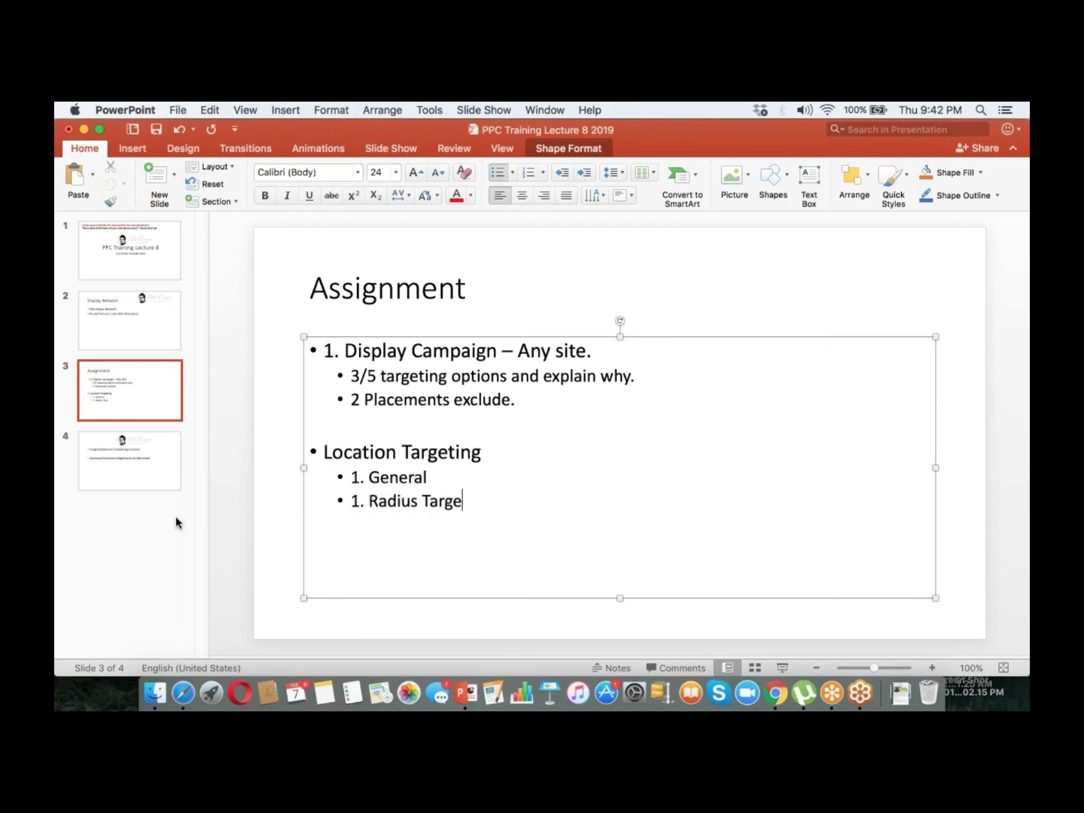
key("Return")
type("1. Excl")
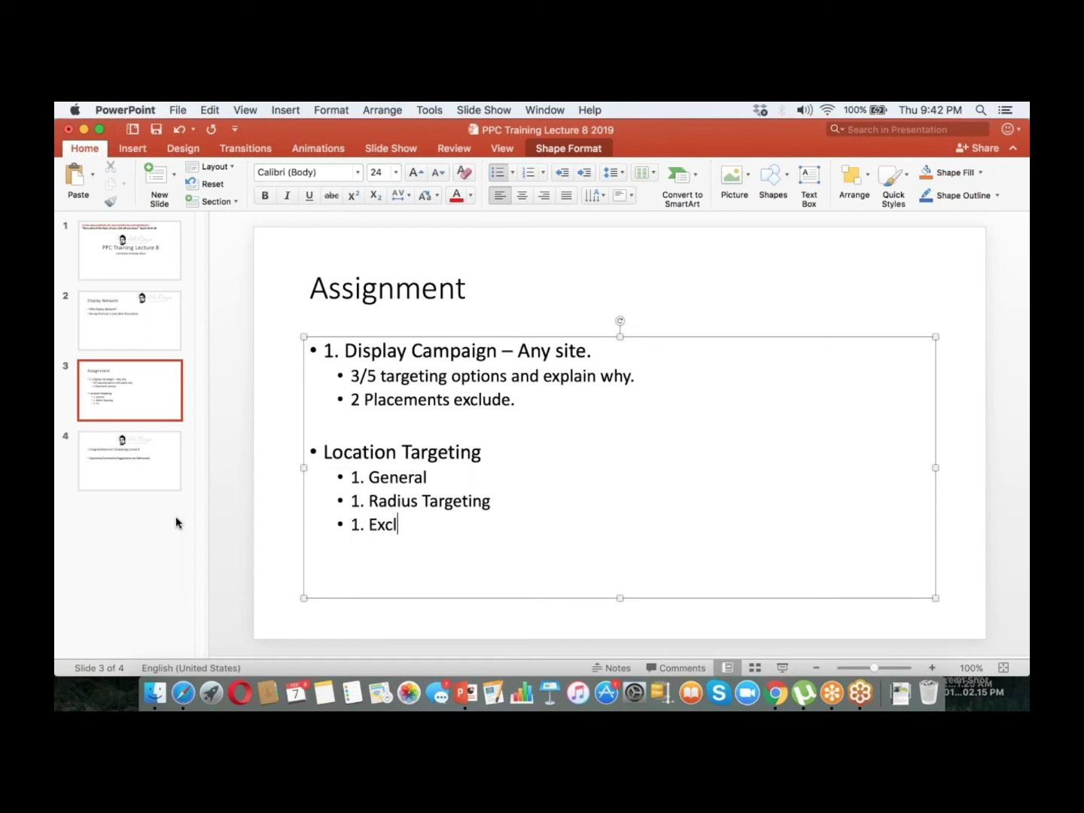
type("ude.")
key("Return")
Switch to Google Ads, review the display campaign's settings, and return to the Assignment slide in PowerPoint.
key("super+Tab")
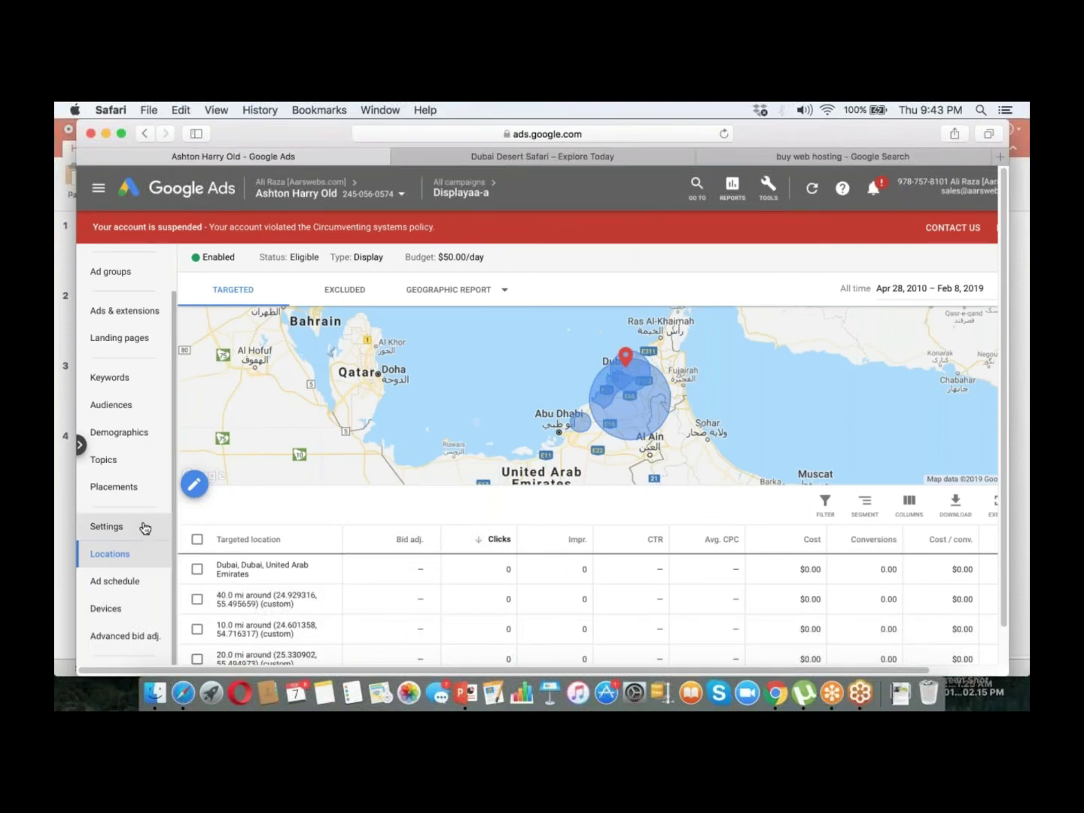
left_click(145, 527)
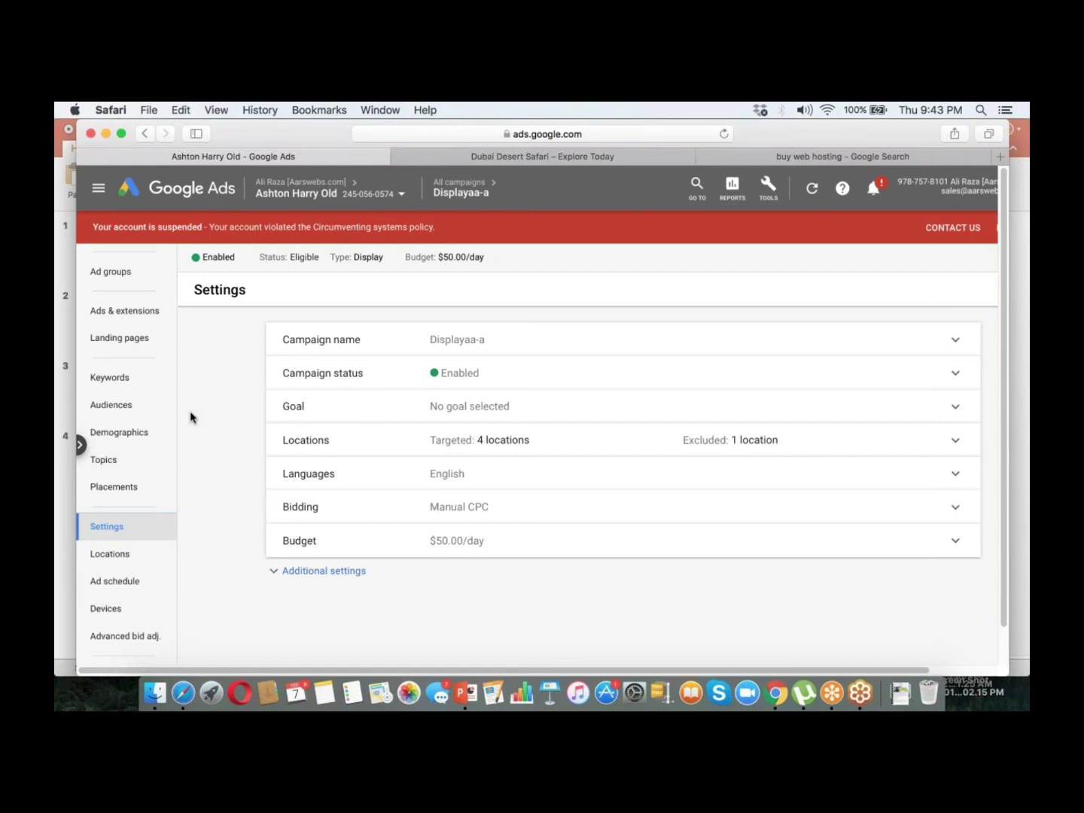
key("super+Tab")
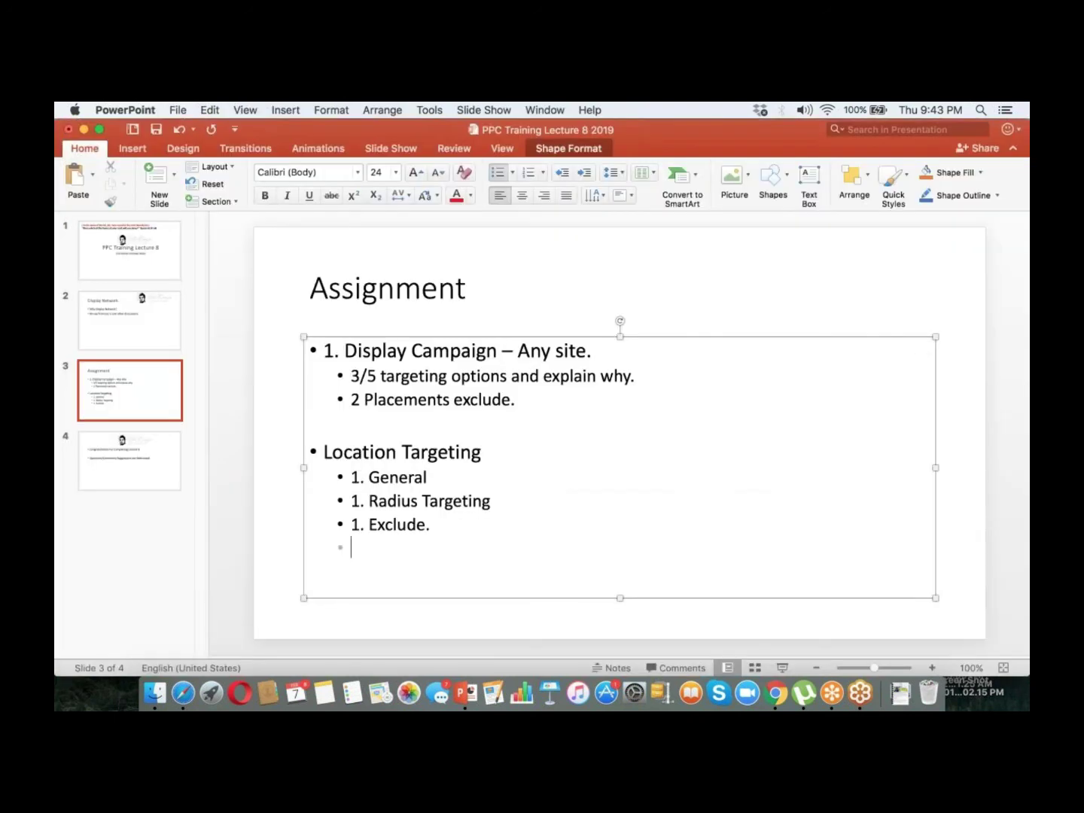
Add a top-level bullet below the location sub-bullets listing bidding strategy, budget and ad rotation.
key("shift+Tab")
type("Bidding")
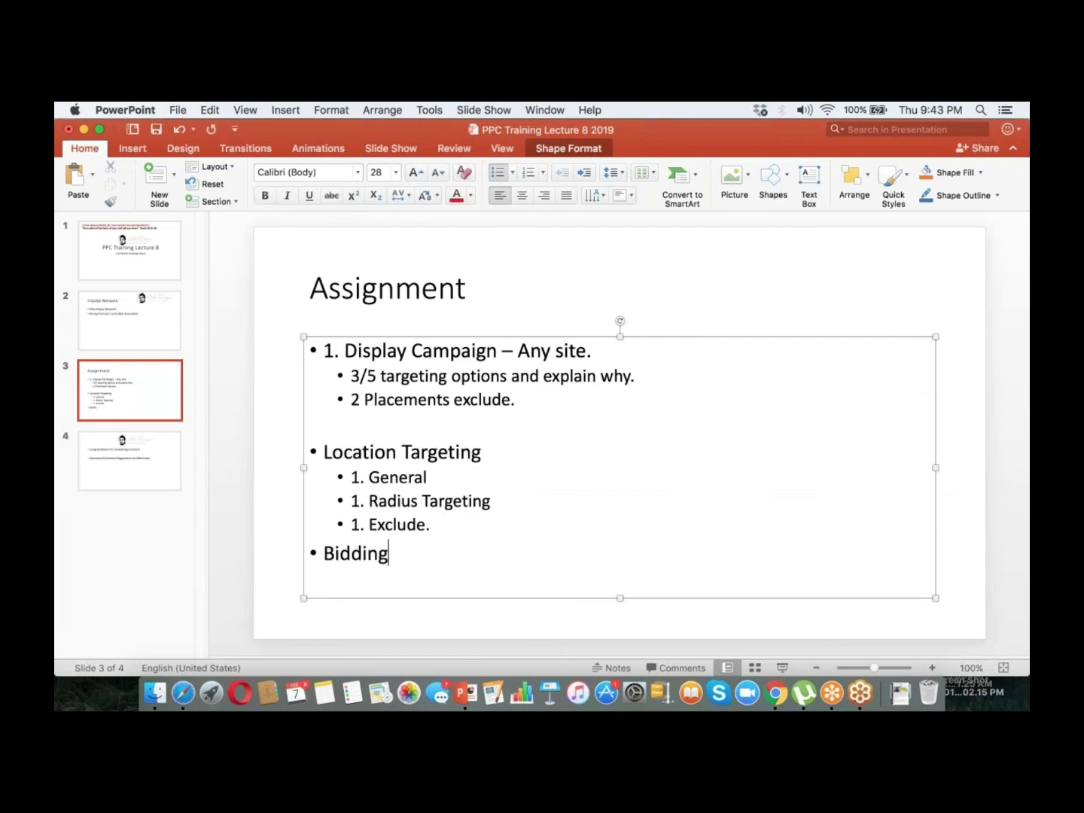
type(" strategy, bud")
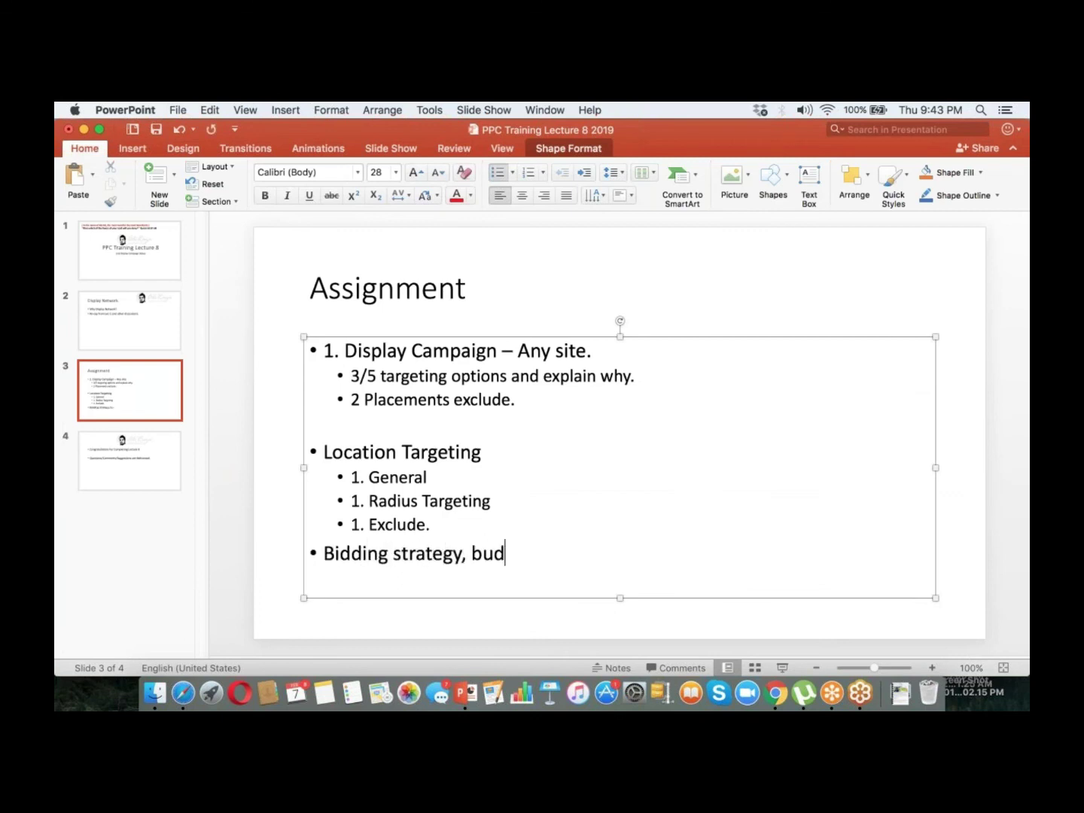
type("get, ad rotati")
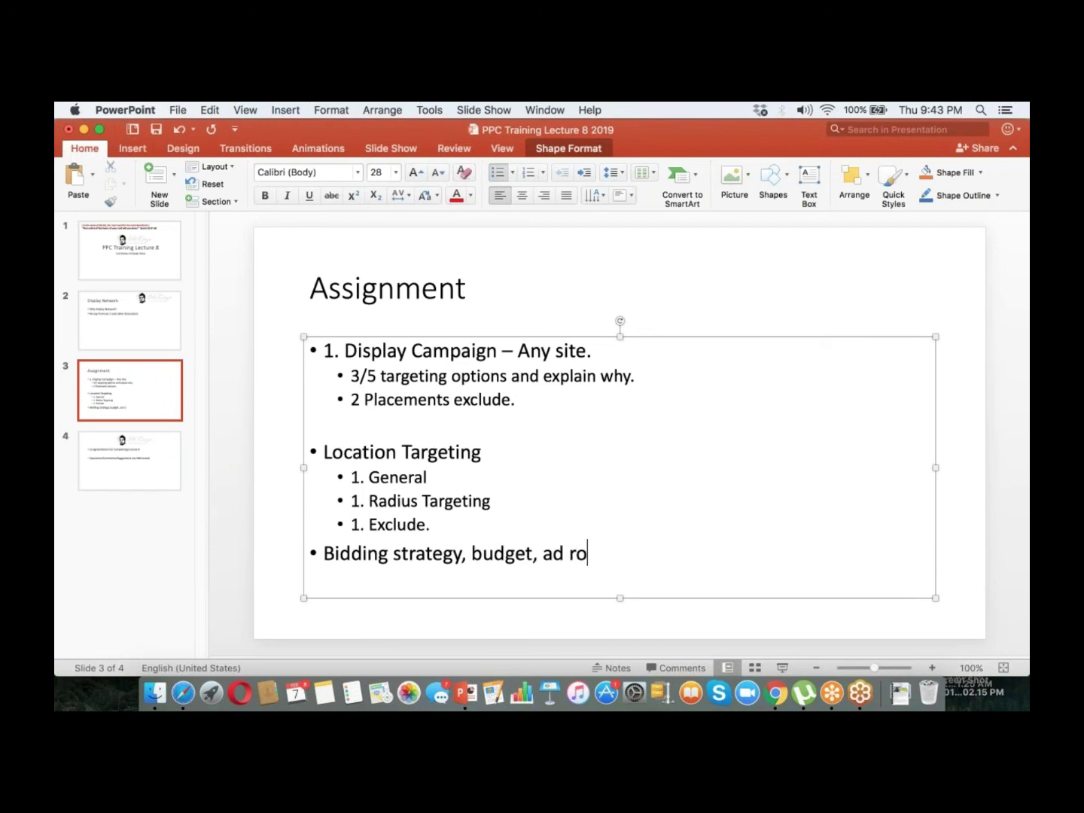
key("BackSpace")
key("BackSpace")
key("BackSpace")
key("BackSpace")
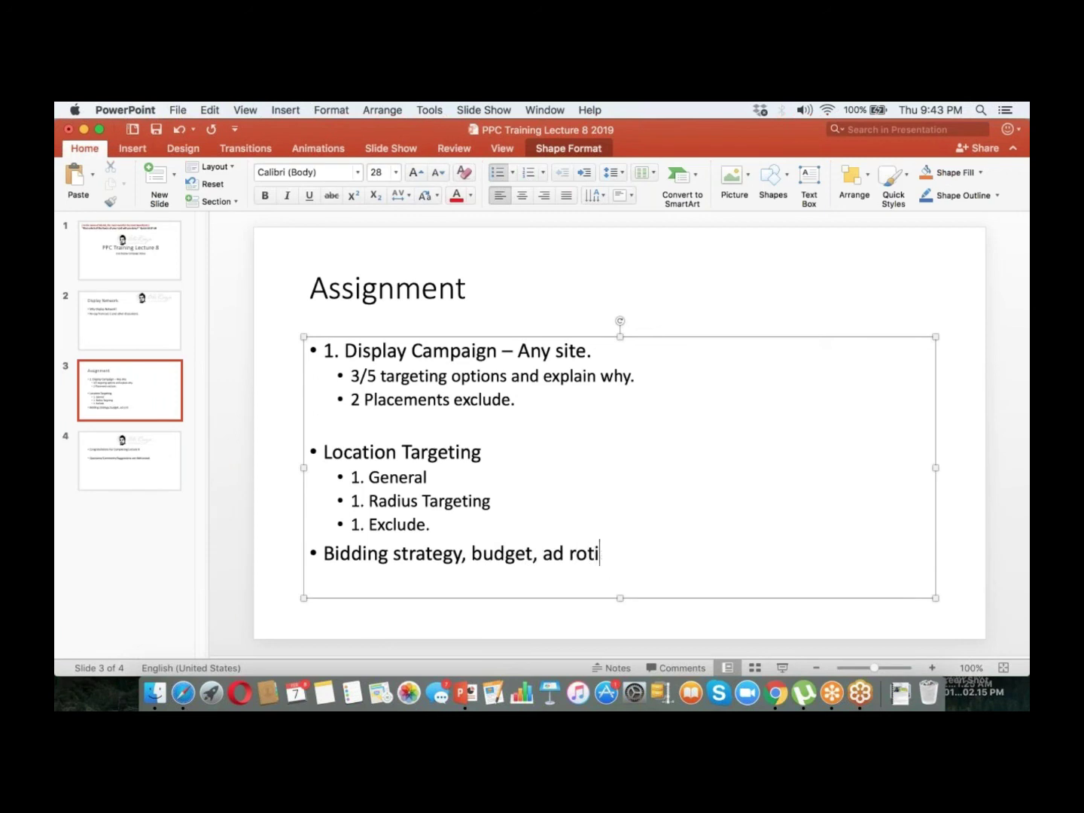